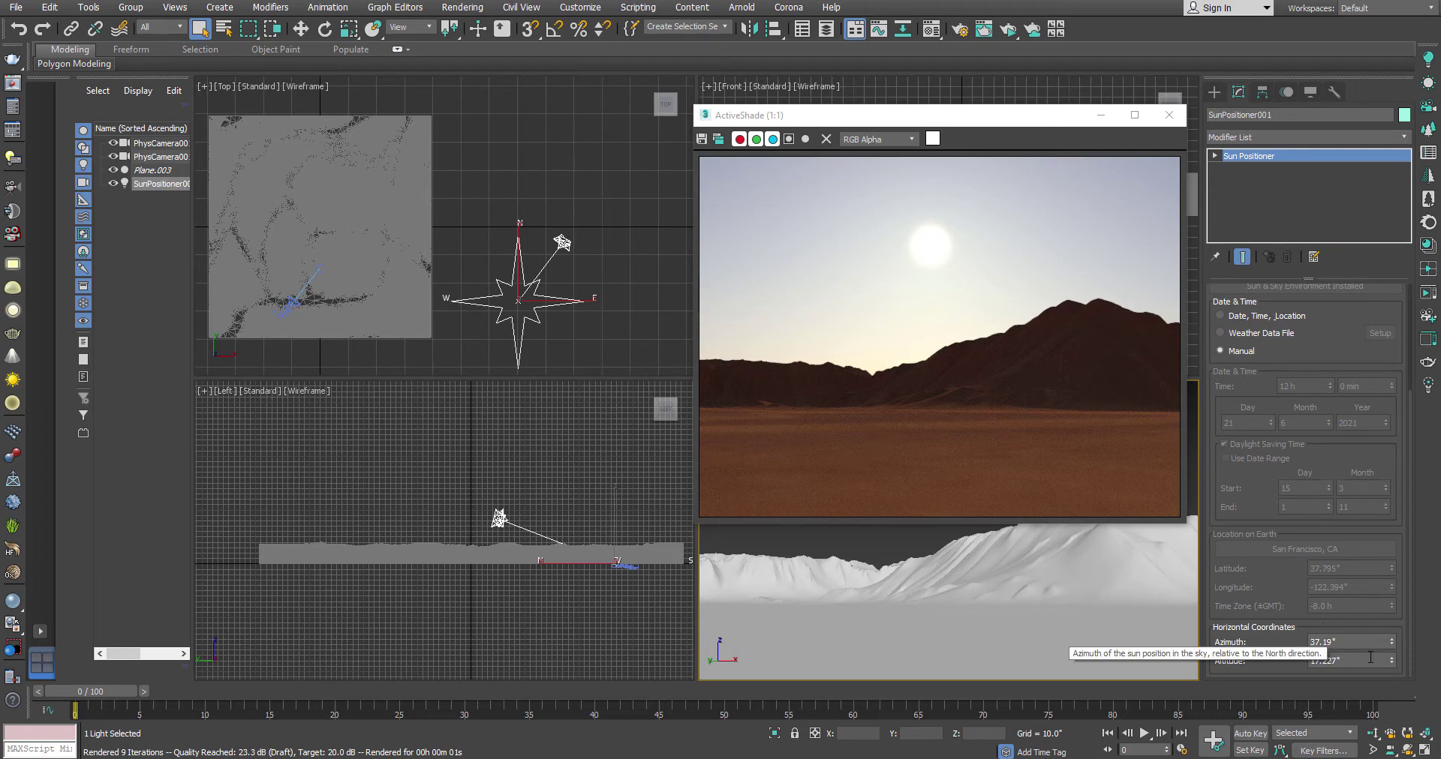
# Swing the sun to 35.652° azimuth and drop it to 0.709° altitude, just above the horizon.
pyautogui.moveTo(1390, 643); pyautogui.dragTo(1377, 494)
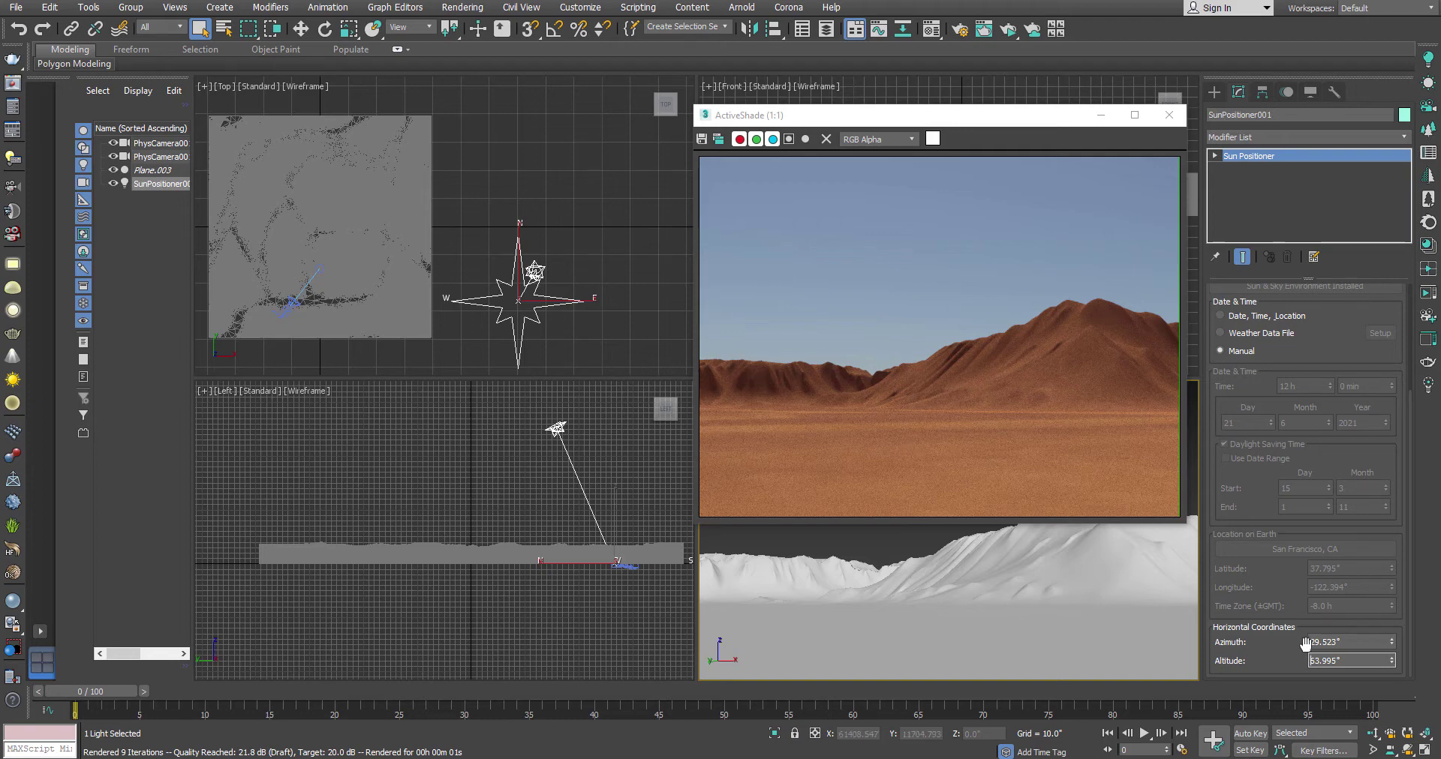
pyautogui.moveTo(1390, 641); pyautogui.dragTo(1391, 82)
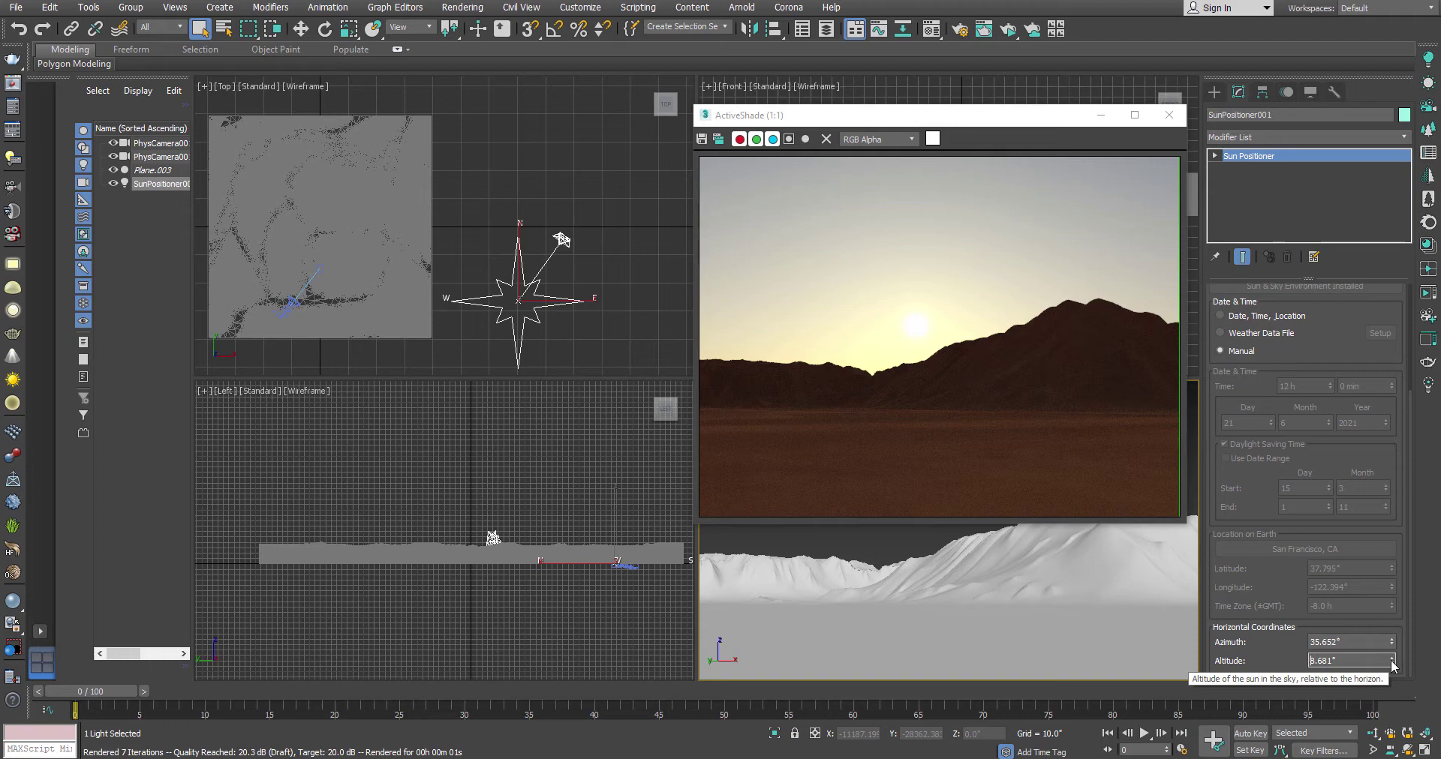
pyautogui.moveTo(1392, 665); pyautogui.dragTo(1366, 268)
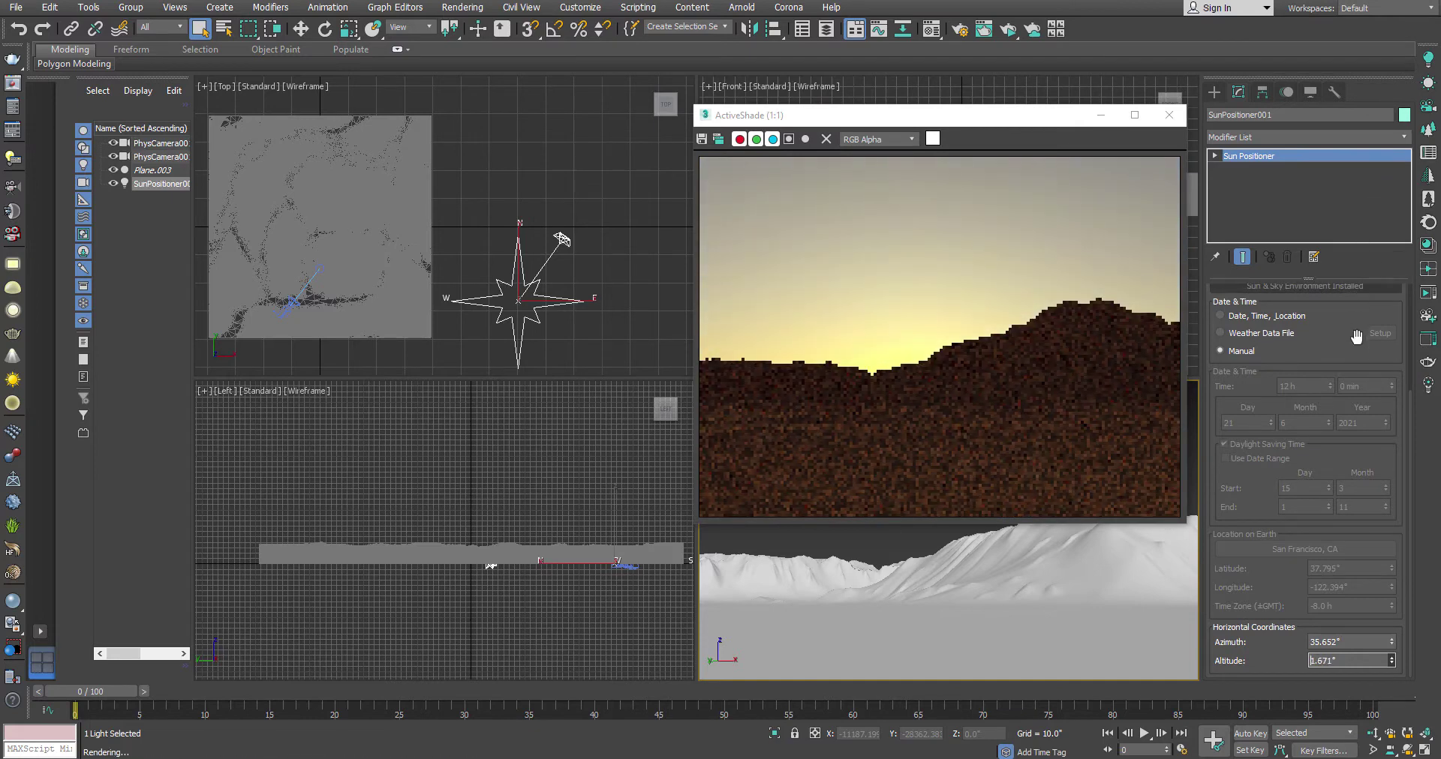
pyautogui.moveTo(1356, 338); pyautogui.dragTo(1370, 574)
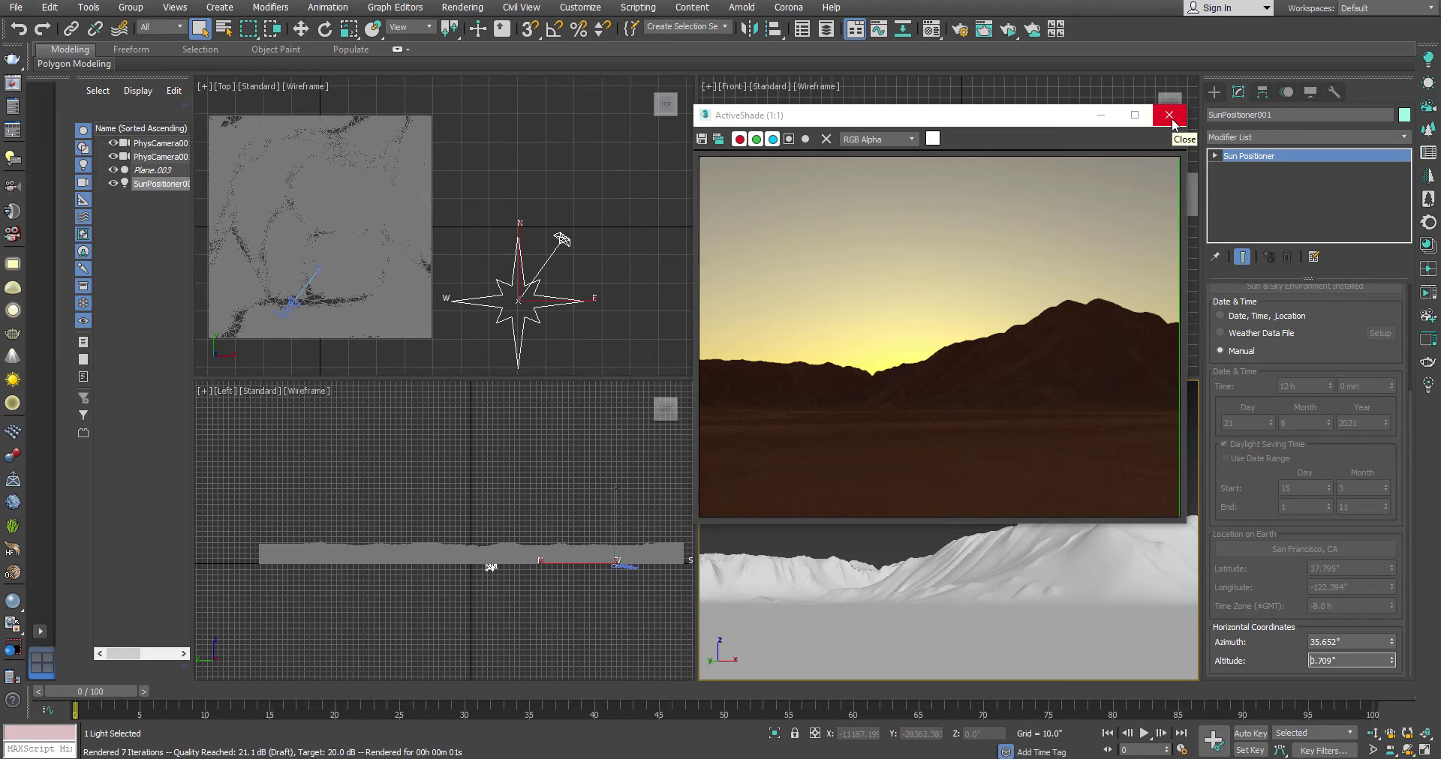
# Close the ActiveShade render and delete the old SunPositioner001.
pyautogui.click(1168, 115)
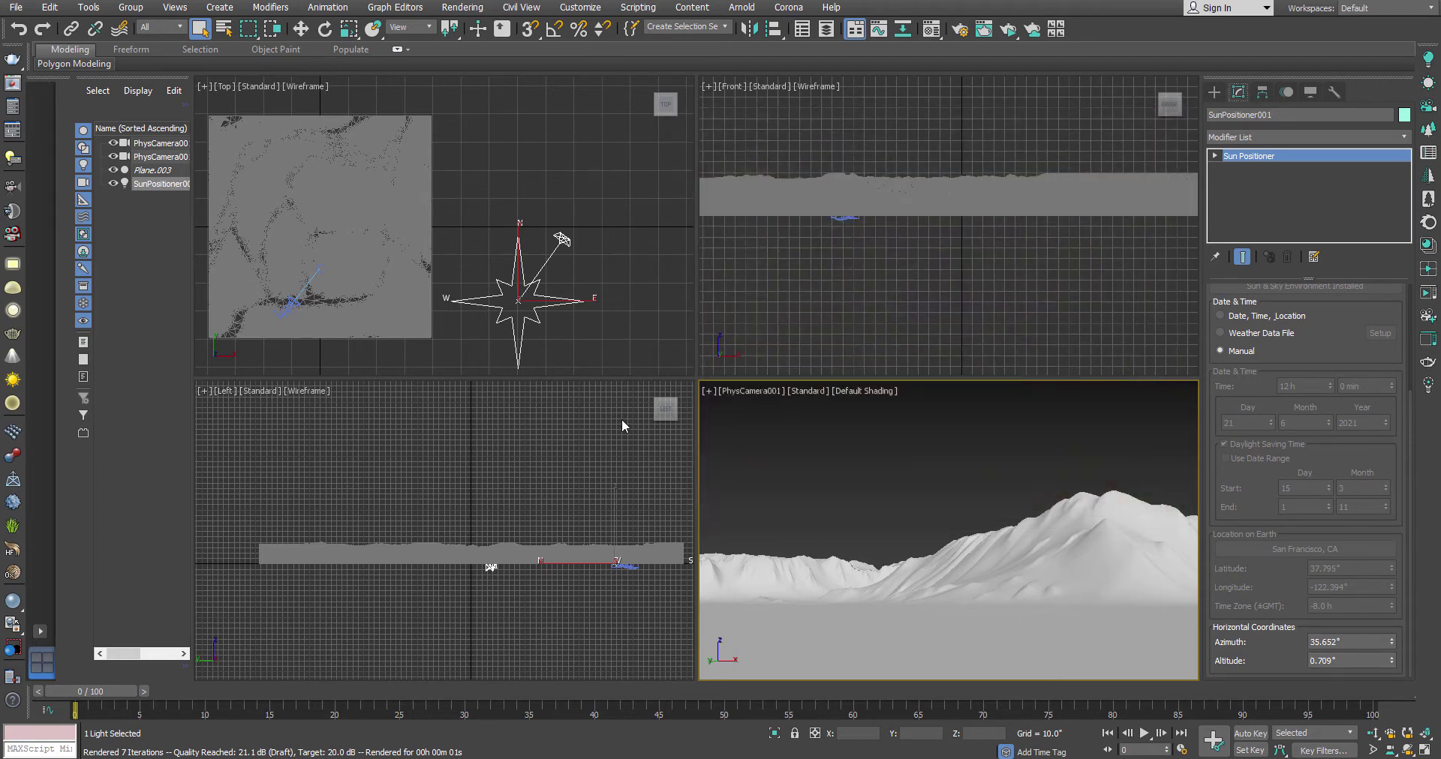
pyautogui.rightClick(621, 419)
pyautogui.press('Delete')
# Select PhysCamera001 and bring up the Photometric light types in the Create panel.
pyautogui.click(416, 311)
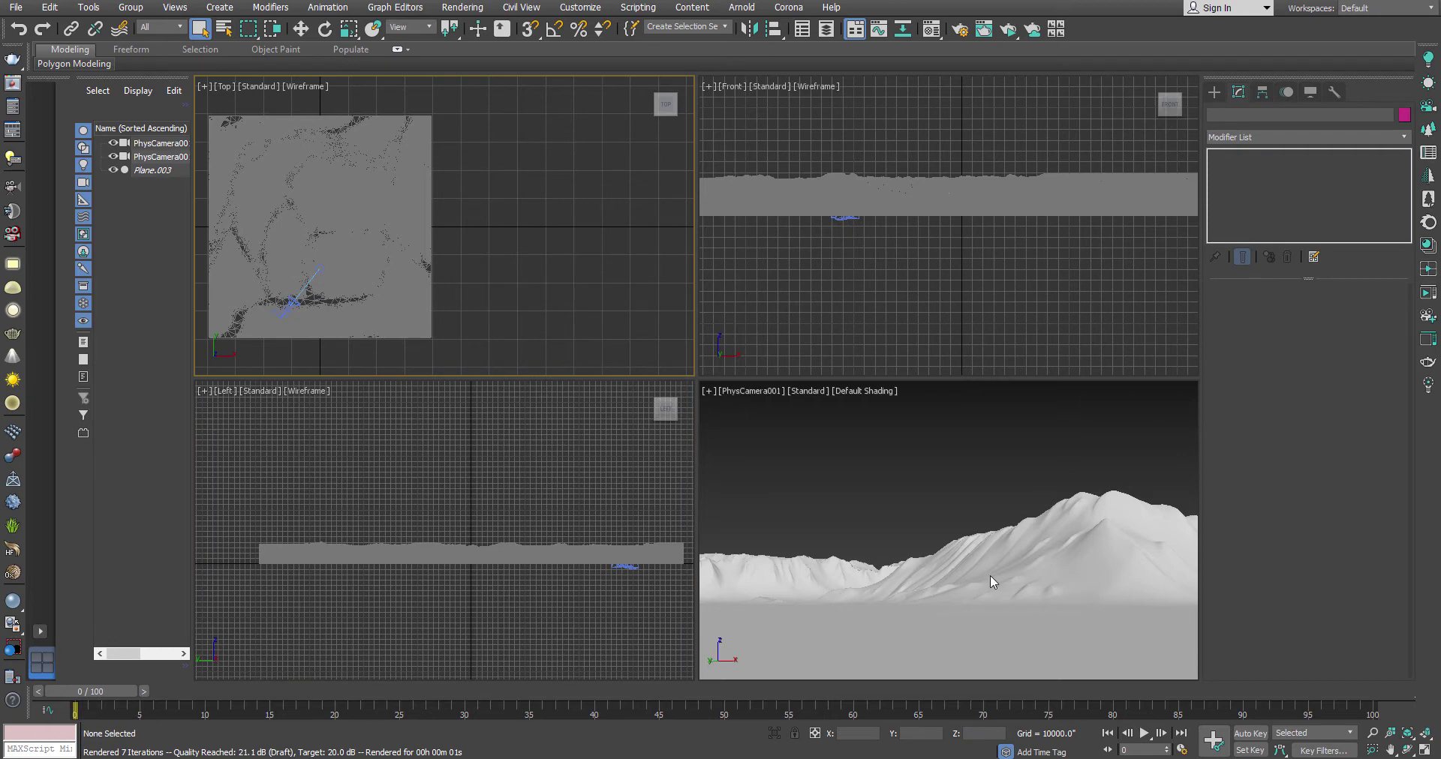
pyautogui.click(286, 308)
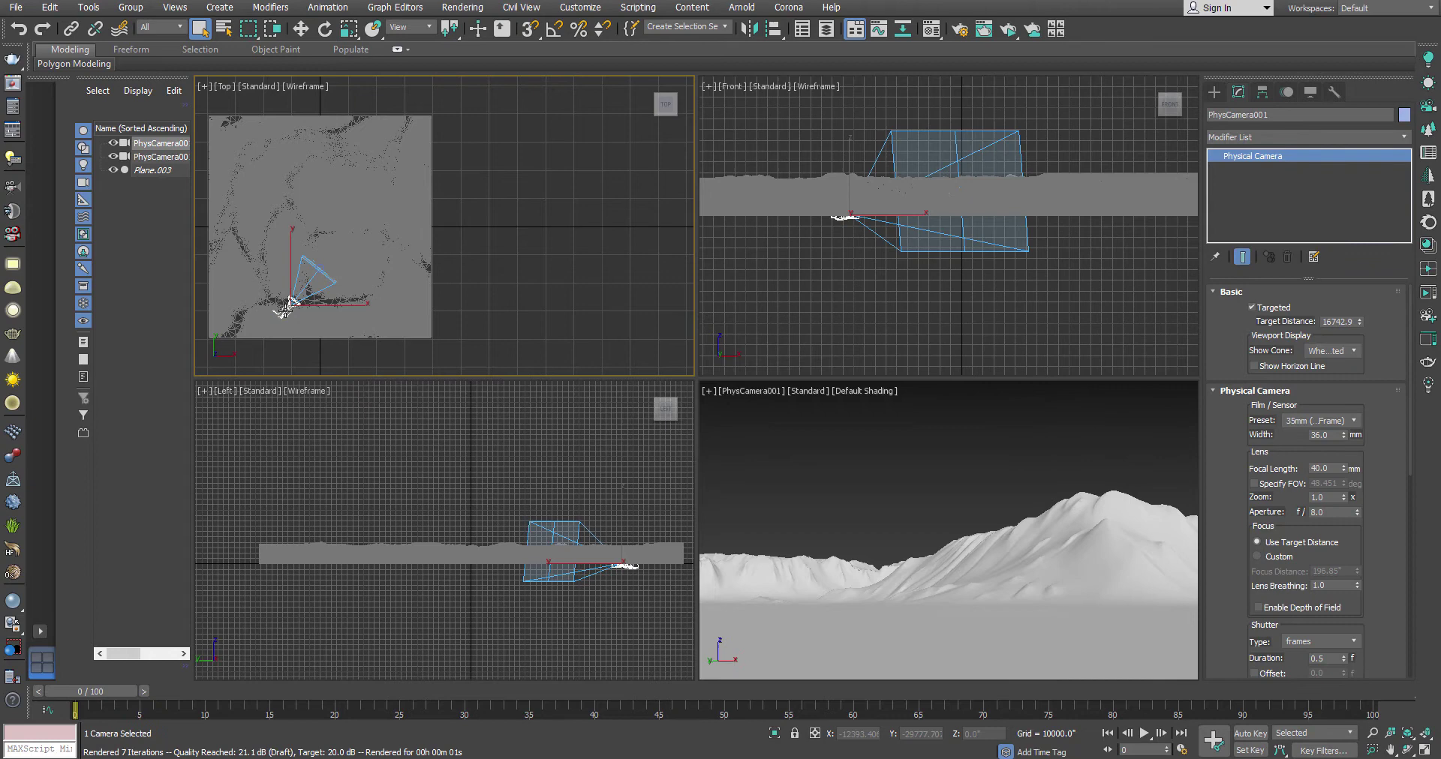
pyautogui.click(1214, 96)
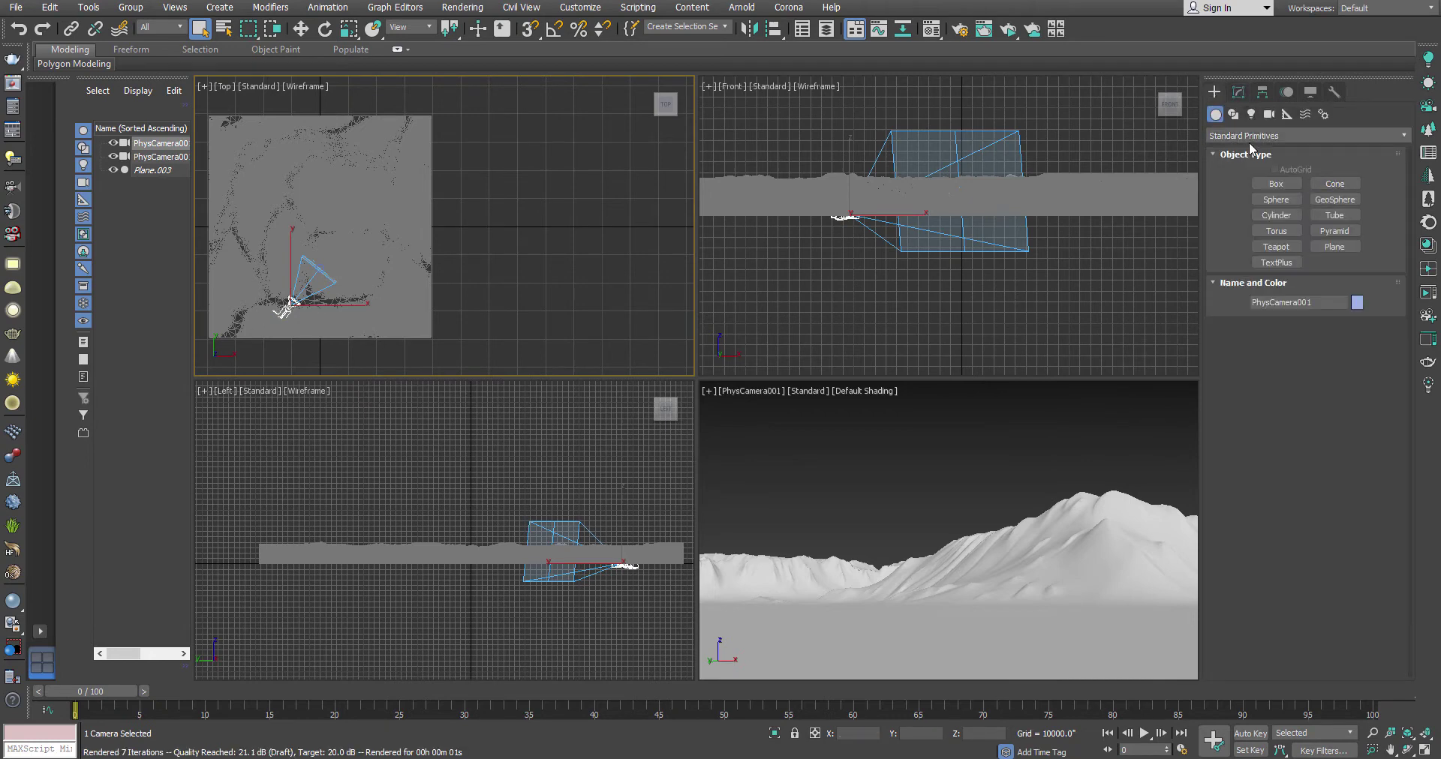
pyautogui.click(1270, 115)
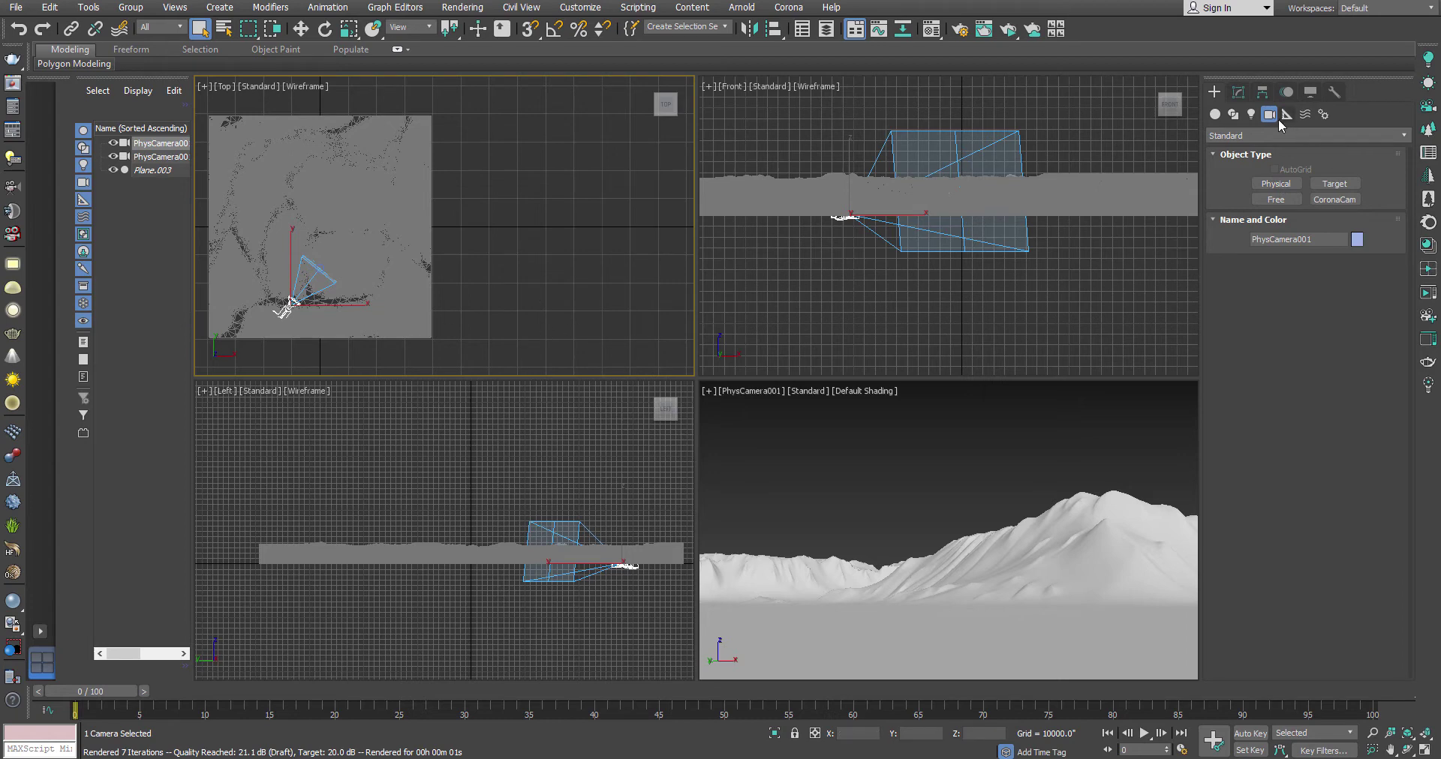
pyautogui.click(1250, 114)
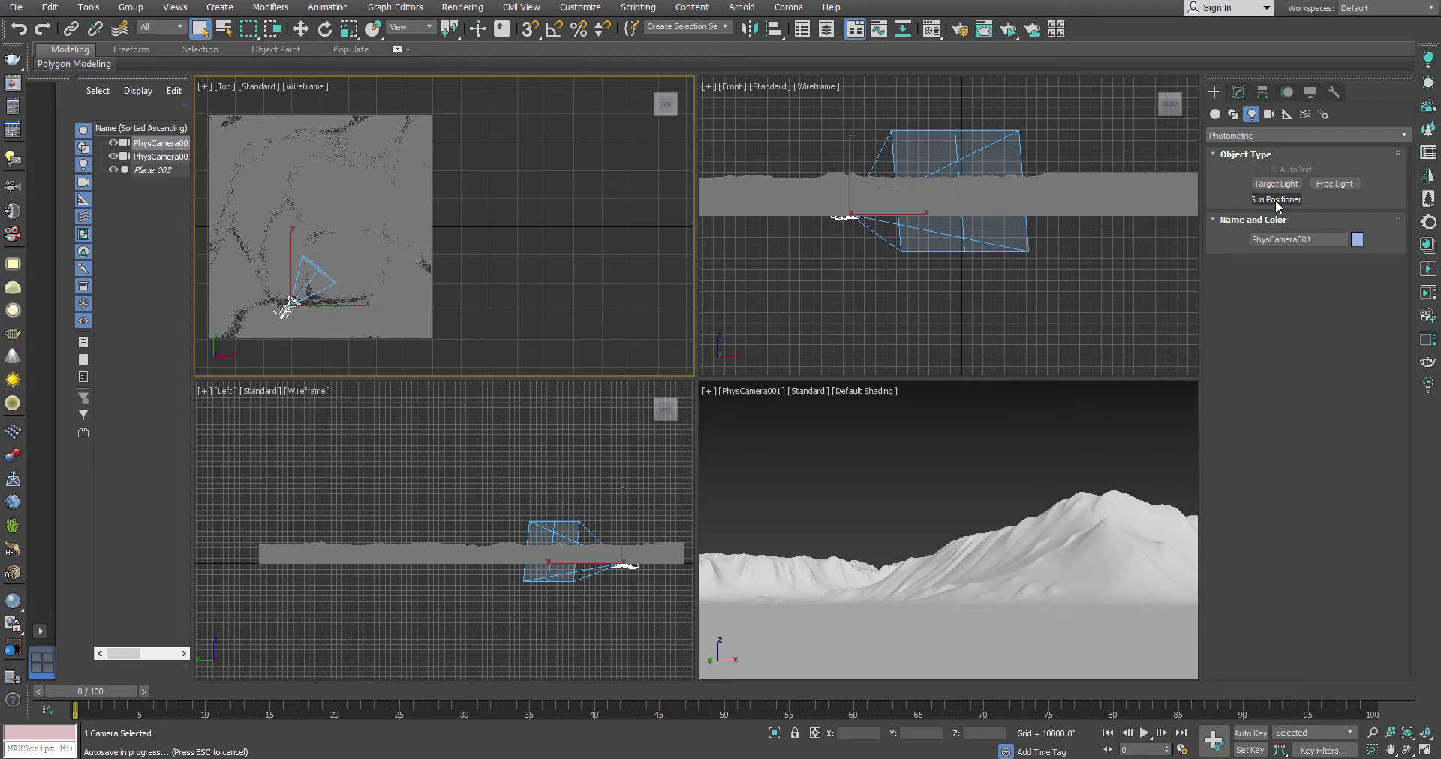
# Create a new Sun Positioner with its compass rose centred beside the terrain plane in the Top view.
pyautogui.click(1276, 200)
pyautogui.scroll(-5, 384, 290)
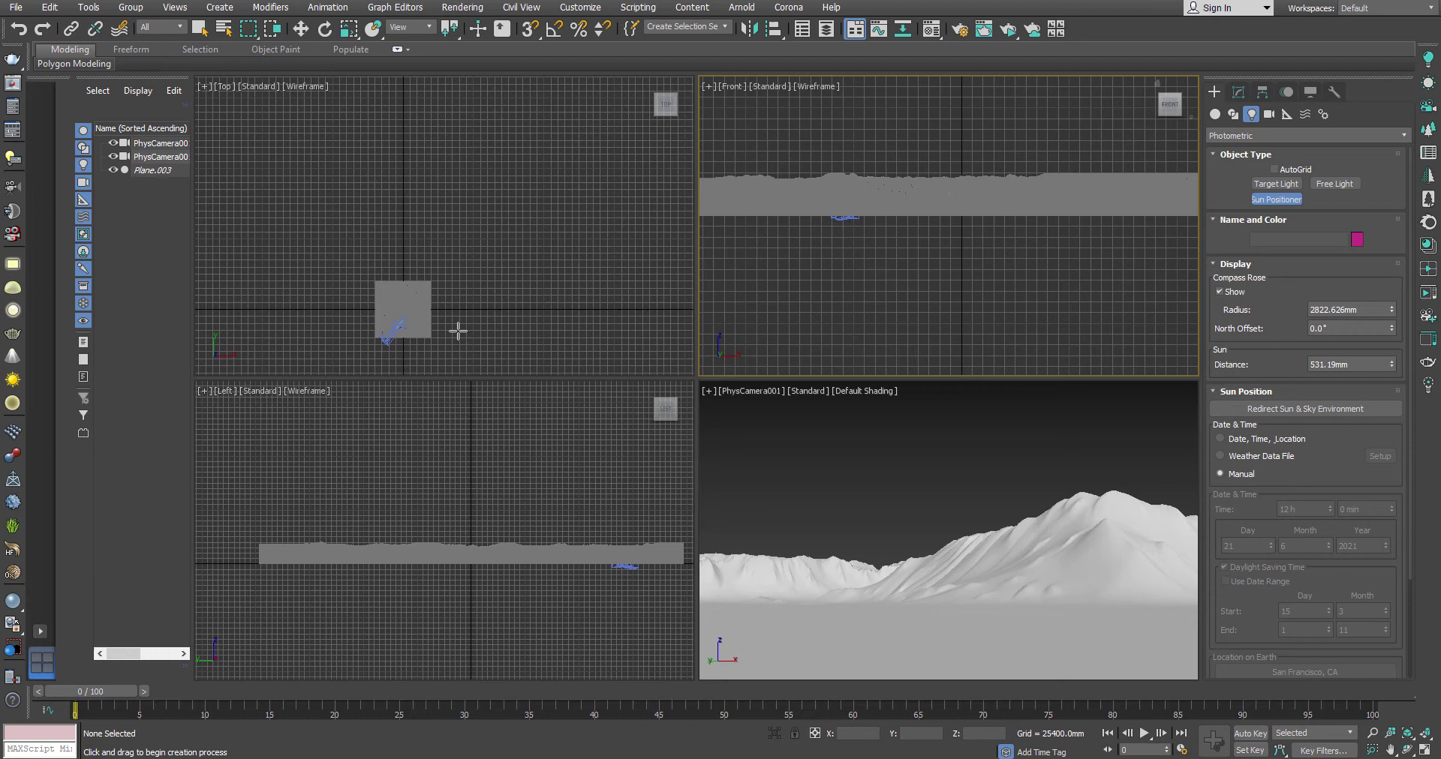
pyautogui.moveTo(498, 272); pyautogui.dragTo(498, 238, button='middle')
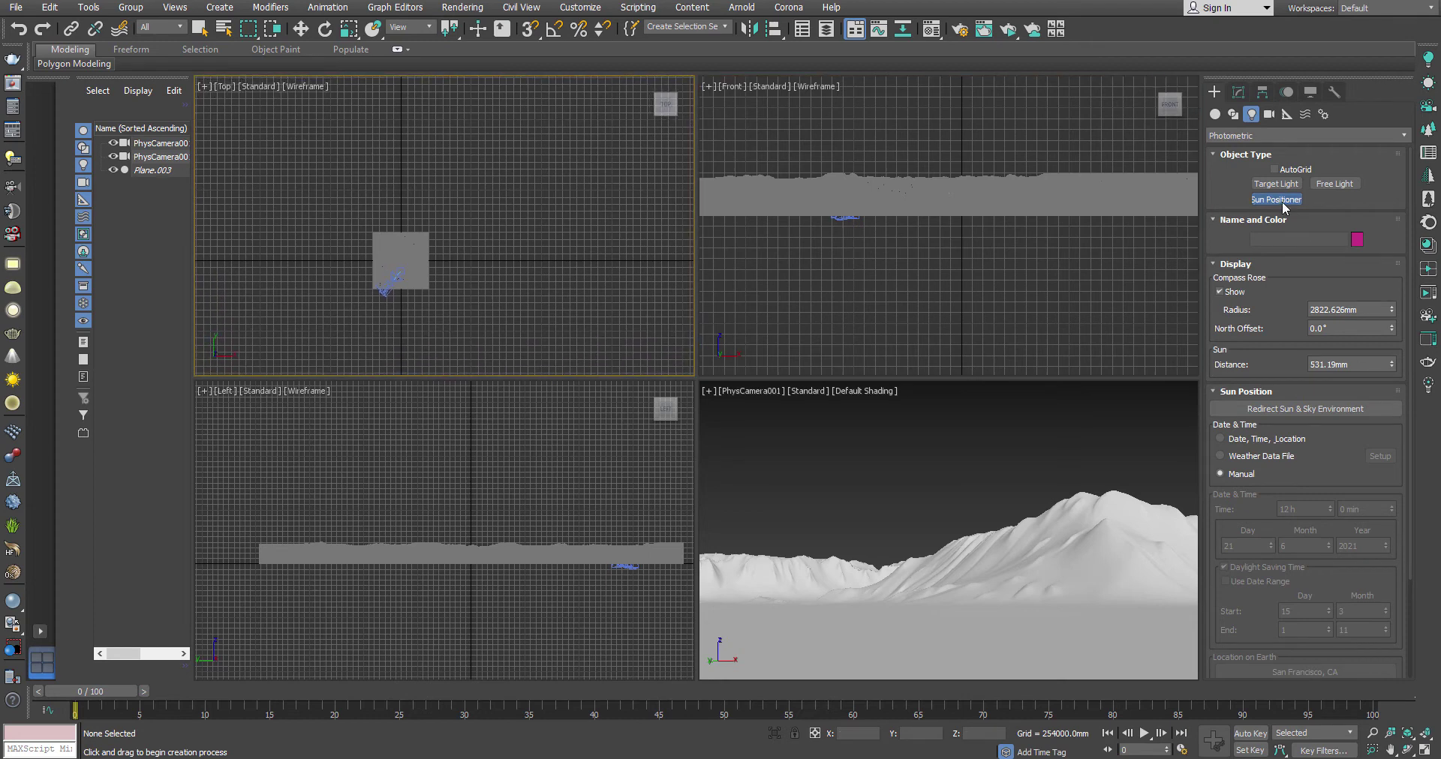
pyautogui.scroll(1, 397, 285)
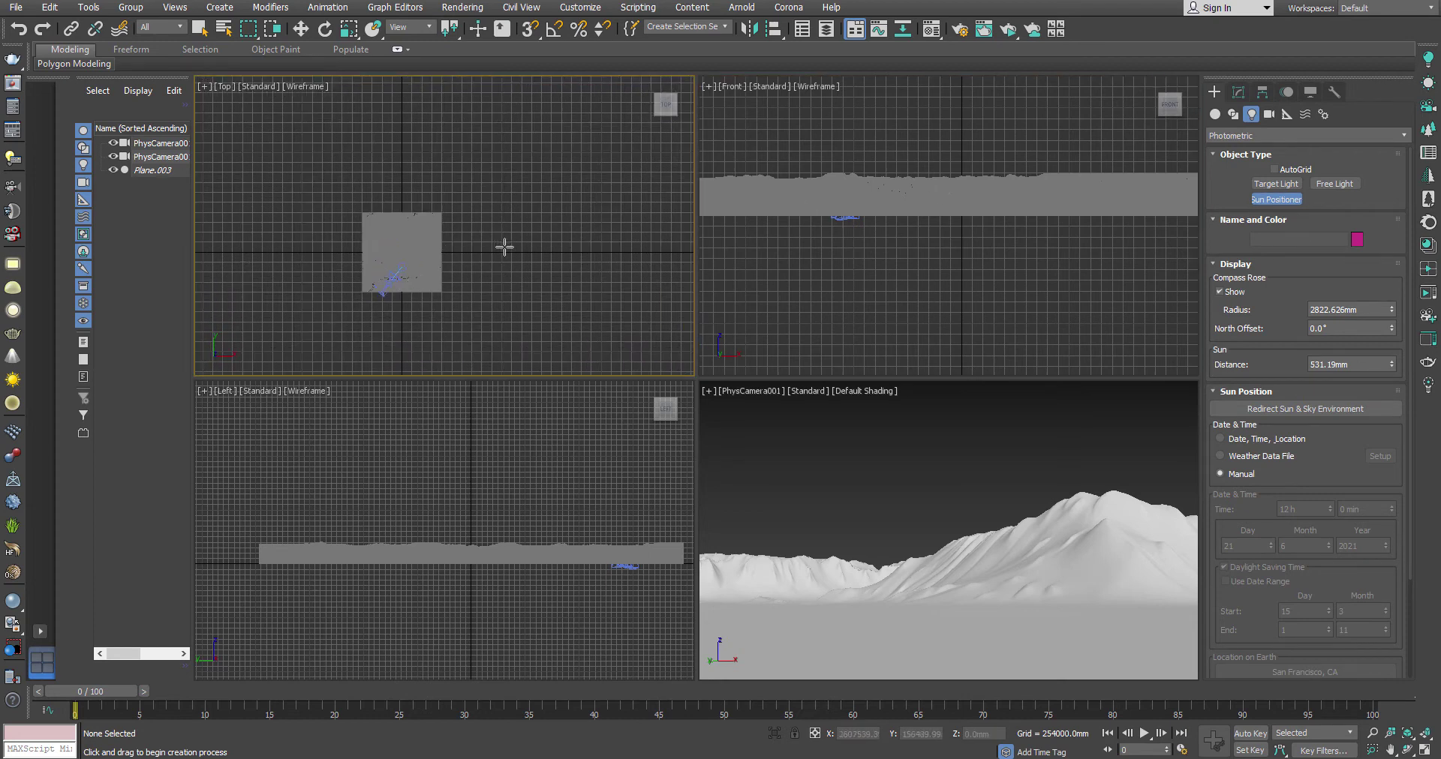
pyautogui.scroll(2, 487, 255)
pyautogui.click(469, 244)
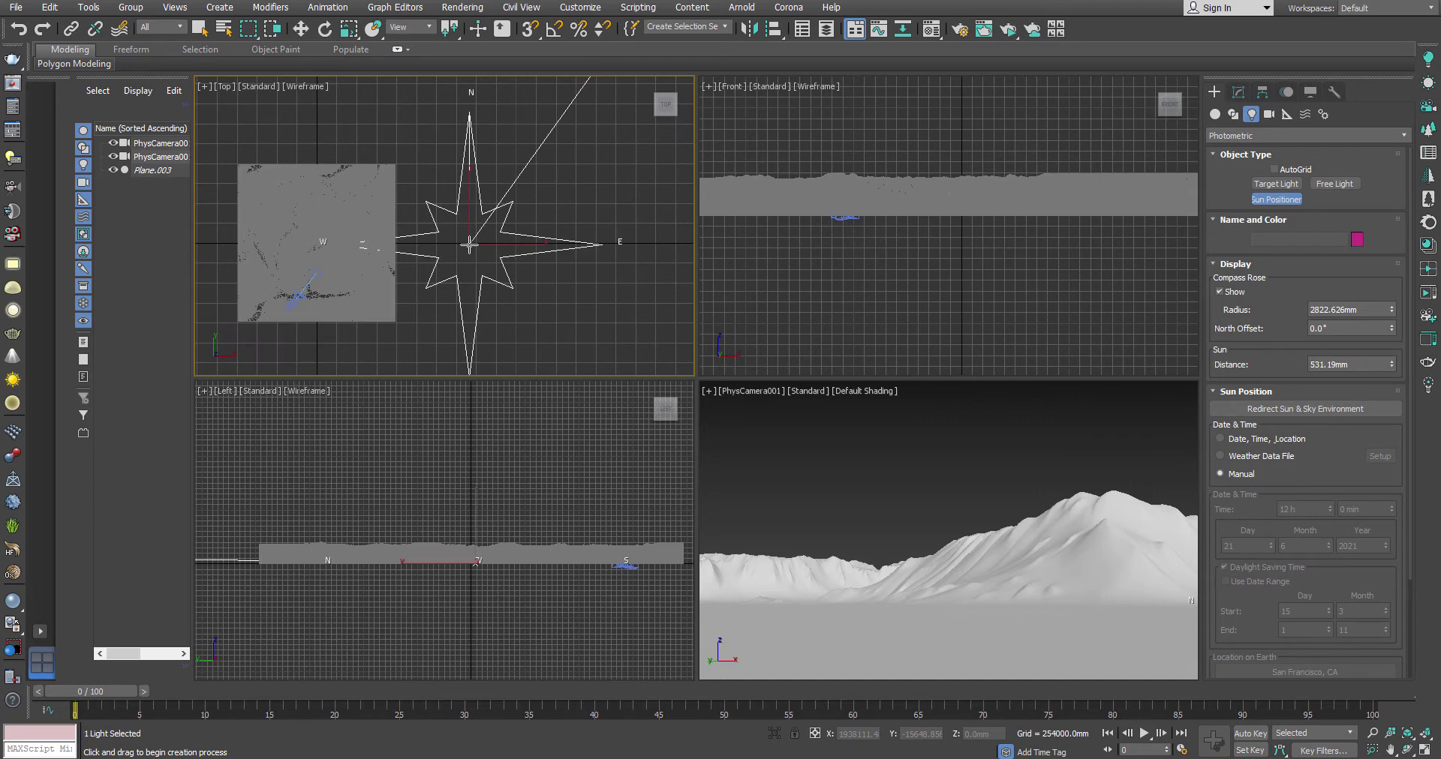
pyautogui.click(469, 243)
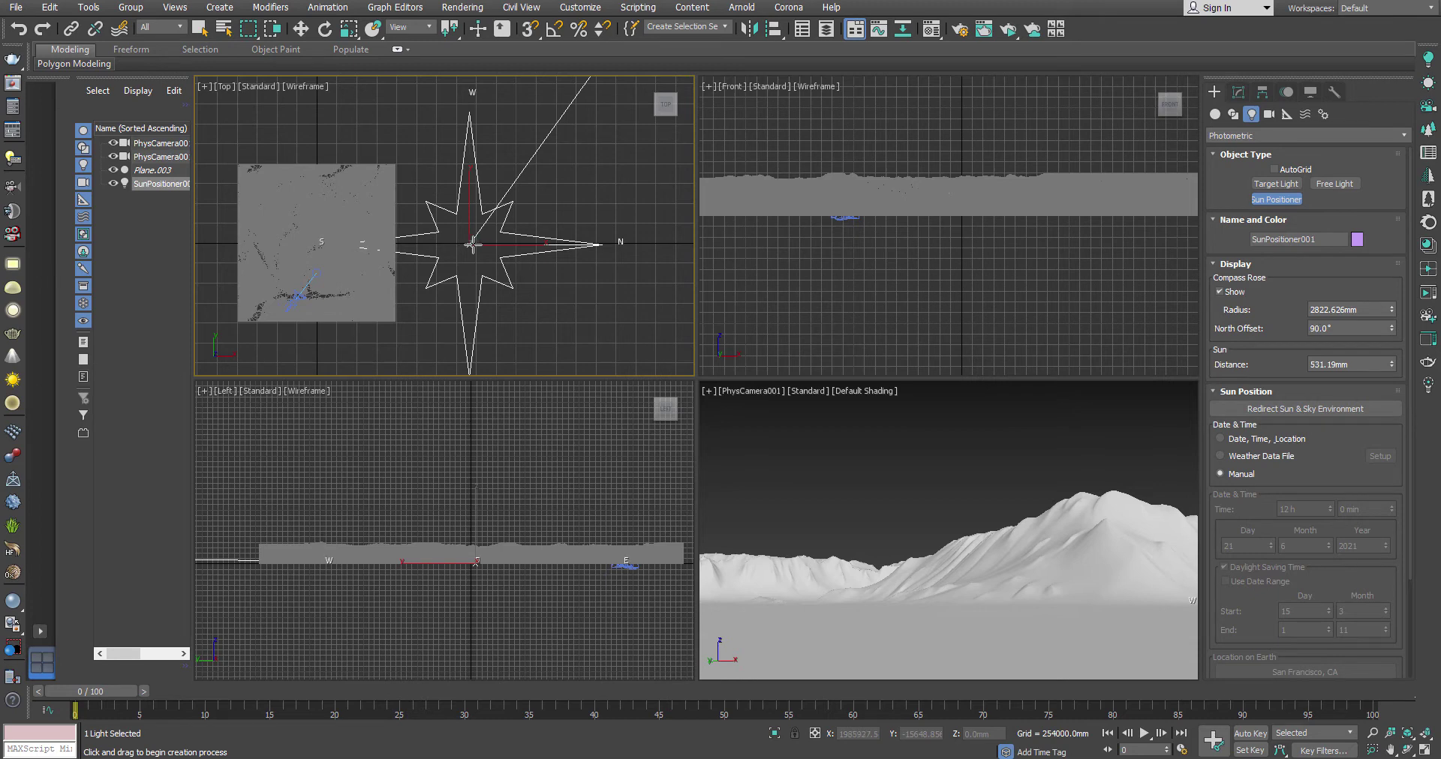
# Turn the compass north offset through 70° and 30° back to 0.0°, and reframe compass and plane.
pyautogui.moveTo(469, 244); pyautogui.dragTo(500, 244)
pyautogui.moveTo(495, 244); pyautogui.dragTo(469, 223)
pyautogui.scroll(-5, 497, 268)
pyautogui.scroll(4, 555, 317)
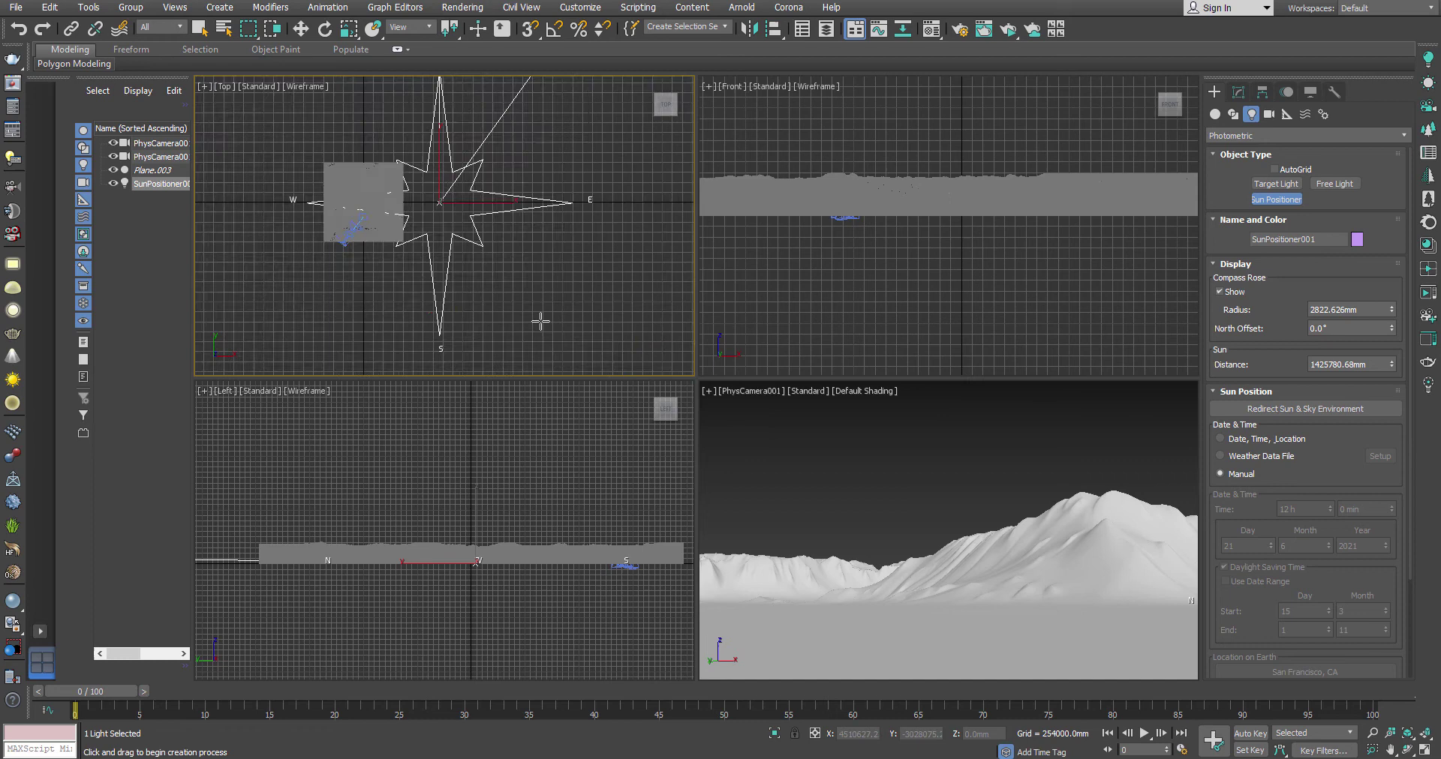
pyautogui.moveTo(526, 257); pyautogui.dragTo(558, 294, button='middle')
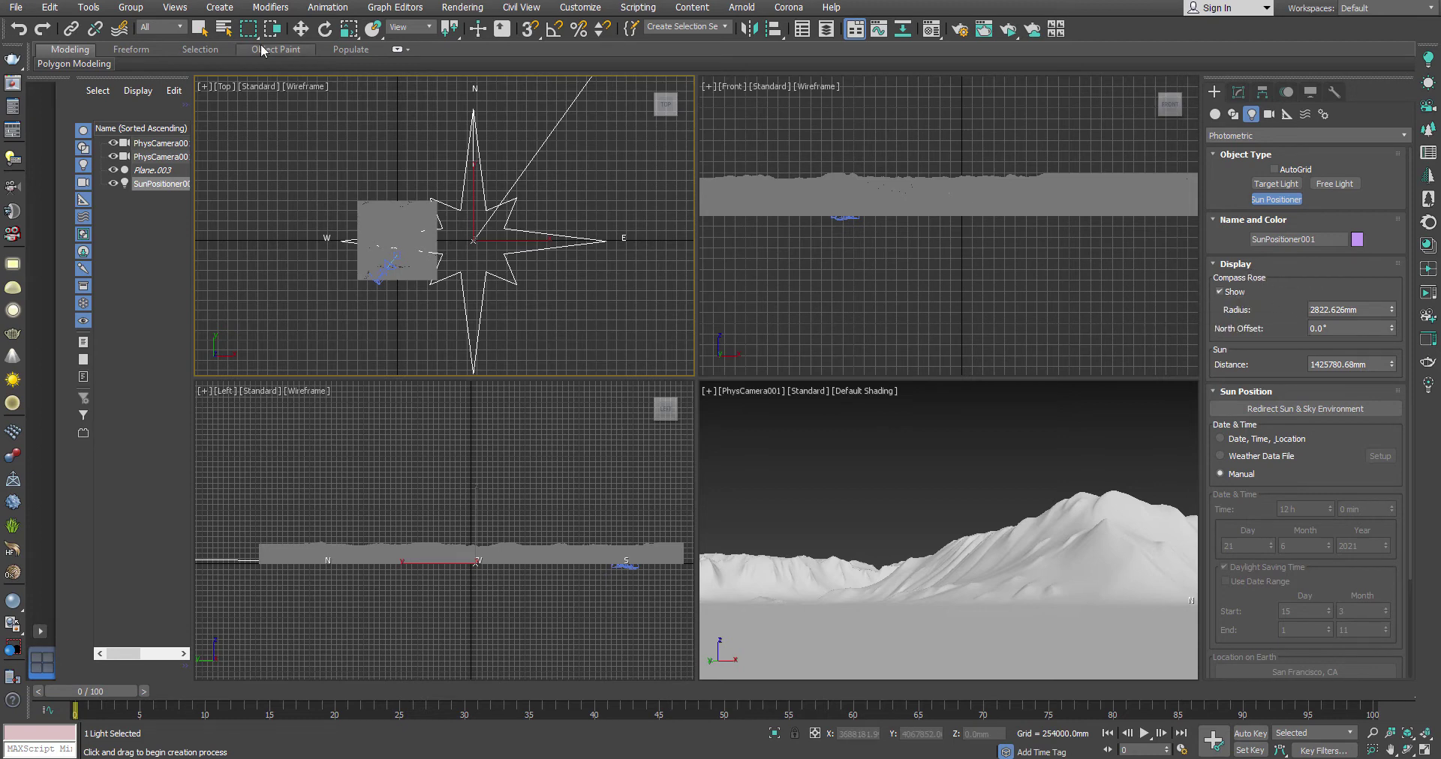
# In the Modify panel, reduce SunPositioner001's Sun Distance to 681901.398mm.
pyautogui.click(304, 34)
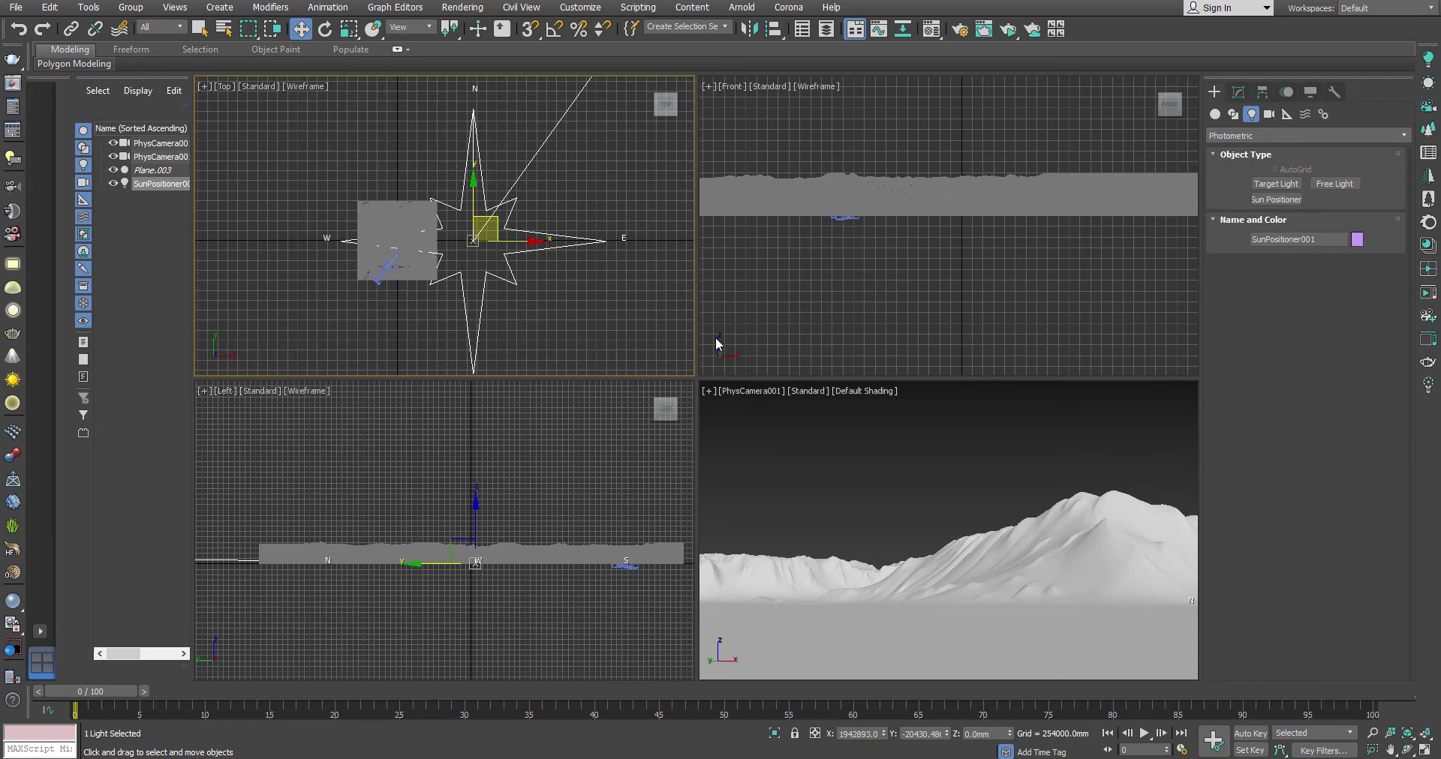
pyautogui.click(1238, 96)
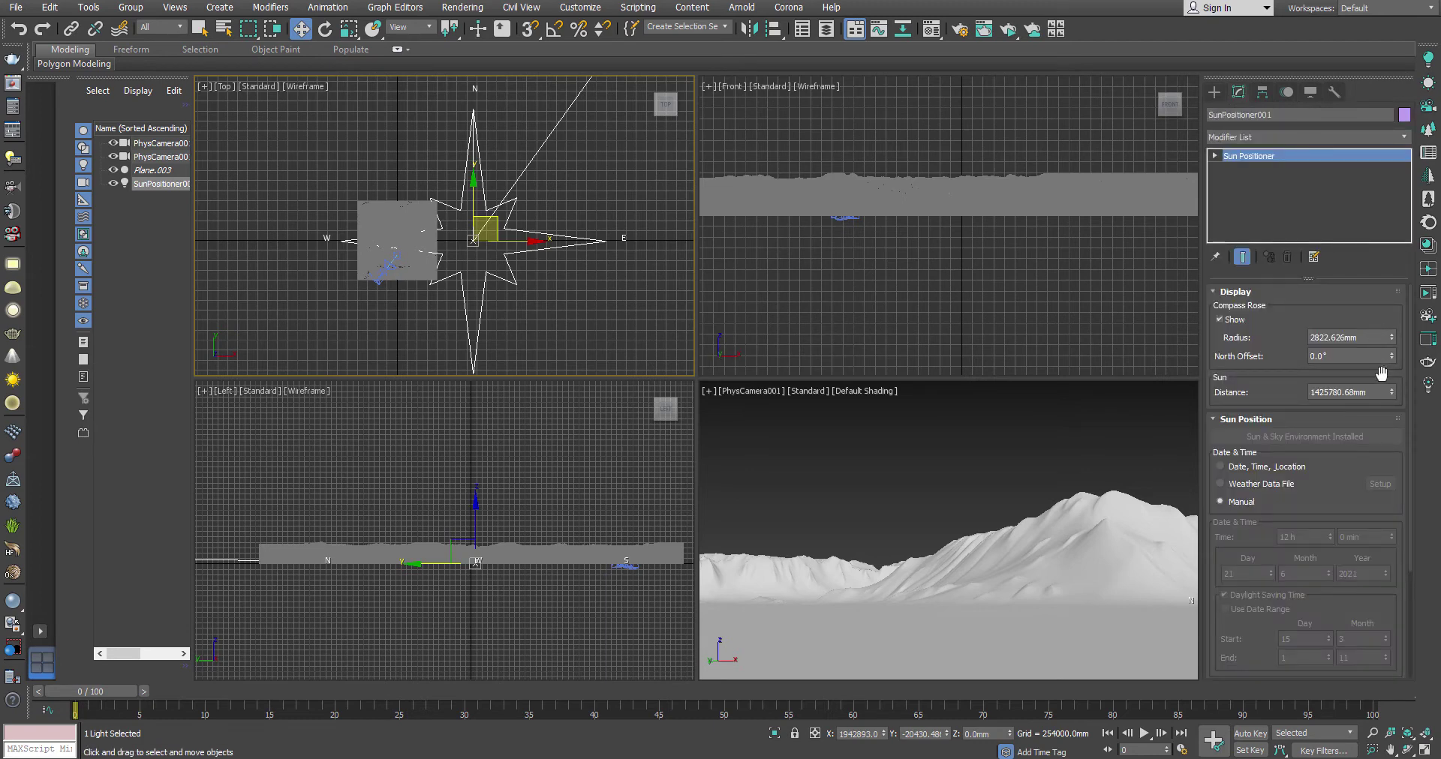
pyautogui.moveTo(1391, 394); pyautogui.dragTo(1390, 481)
pyautogui.scroll(-3, 612, 240)
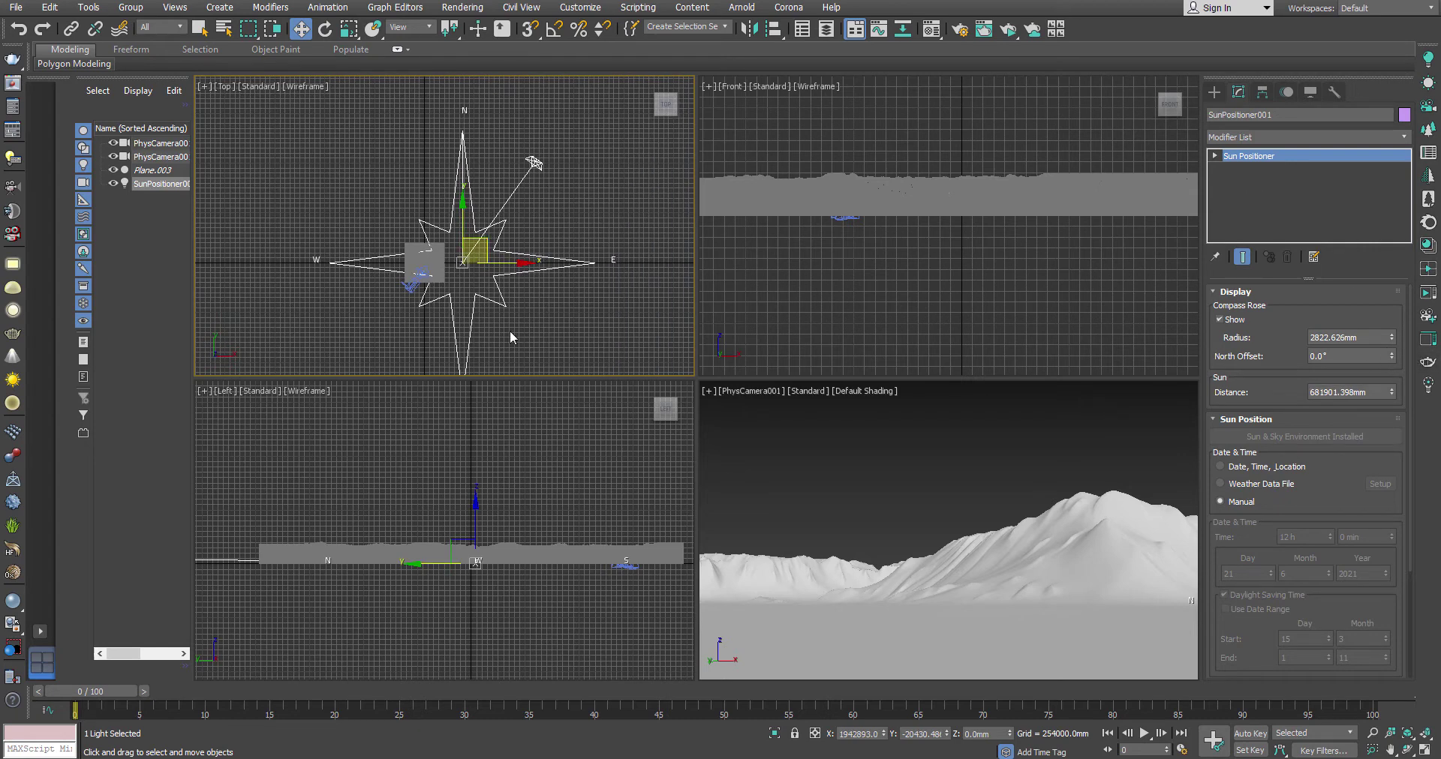
pyautogui.scroll(3, 510, 330)
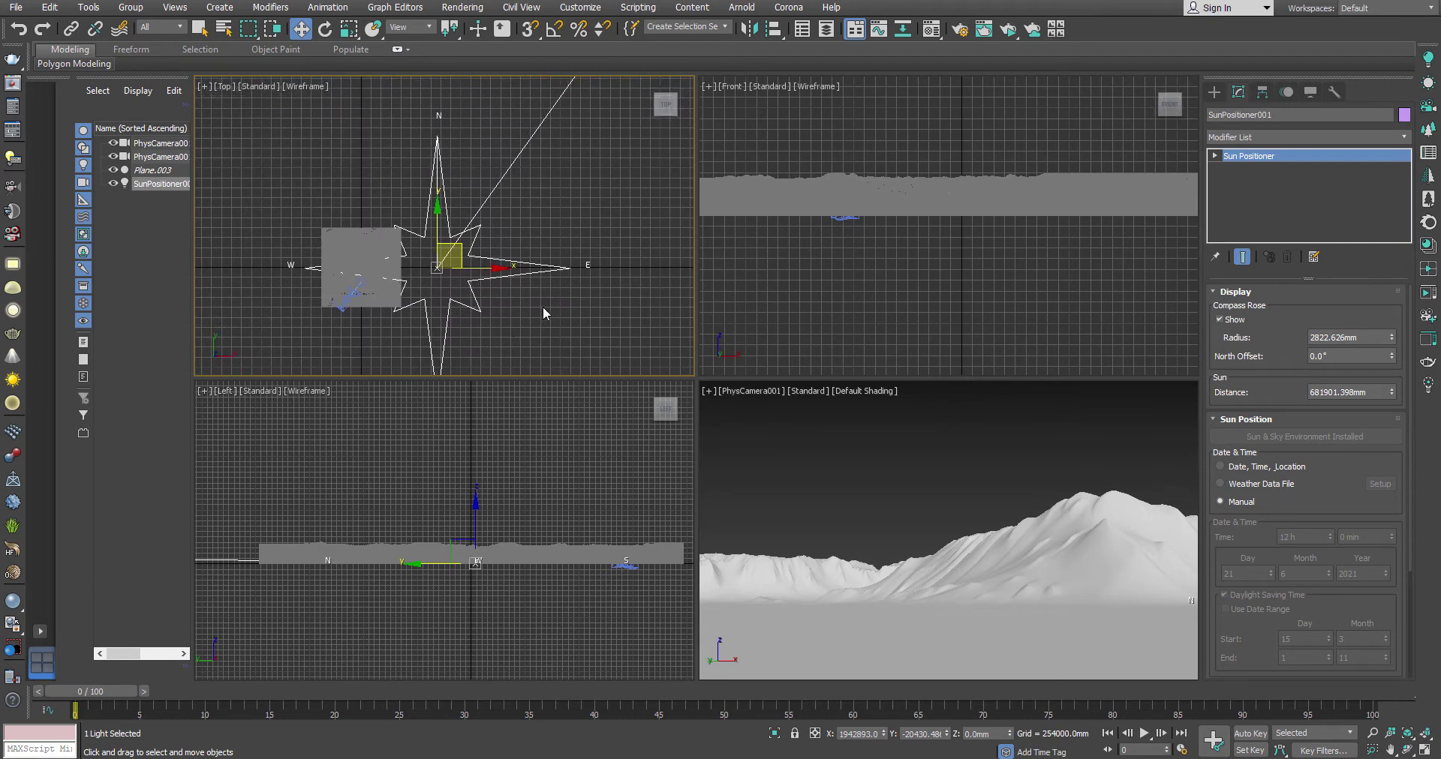
pyautogui.rightClick(889, 464)
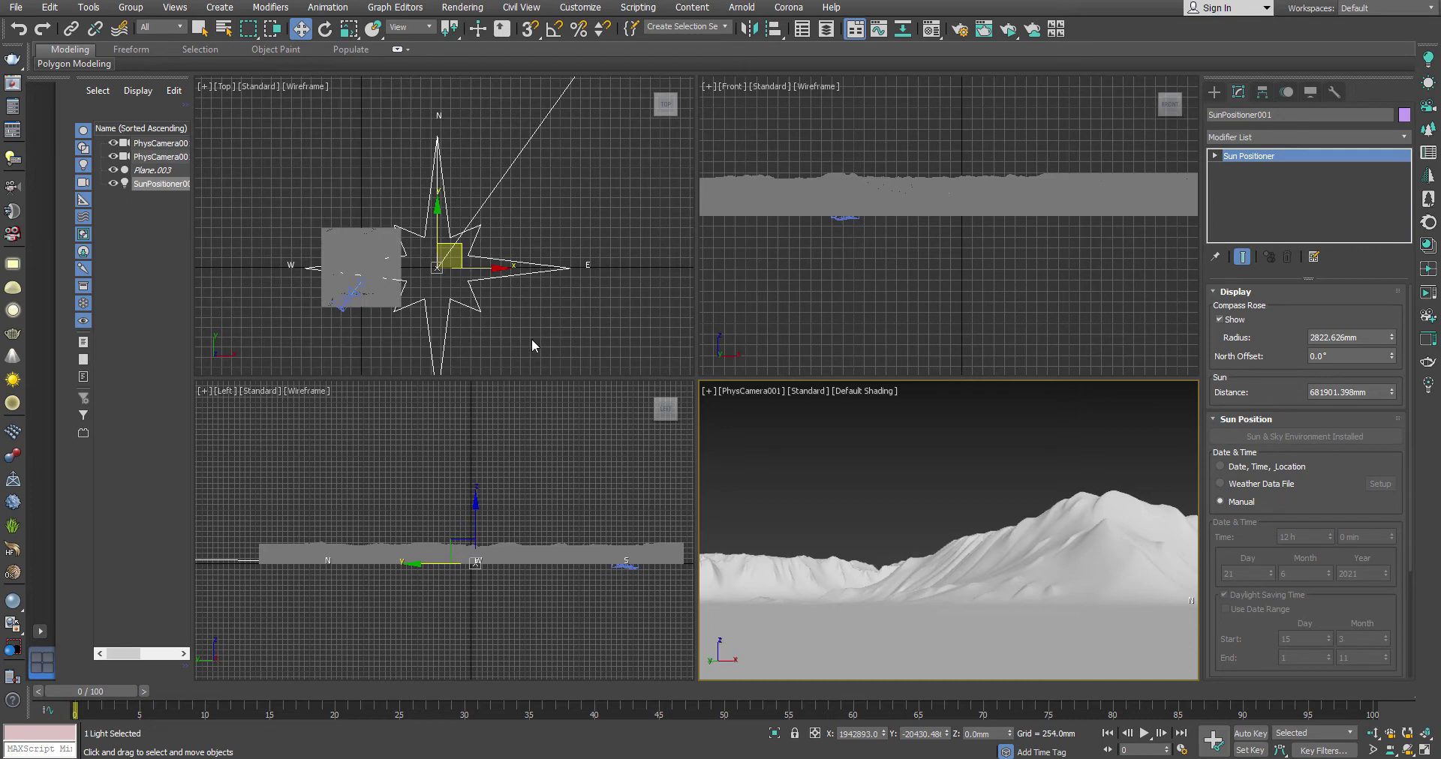
pyautogui.moveTo(473, 317); pyautogui.dragTo(473, 316, button='middle')
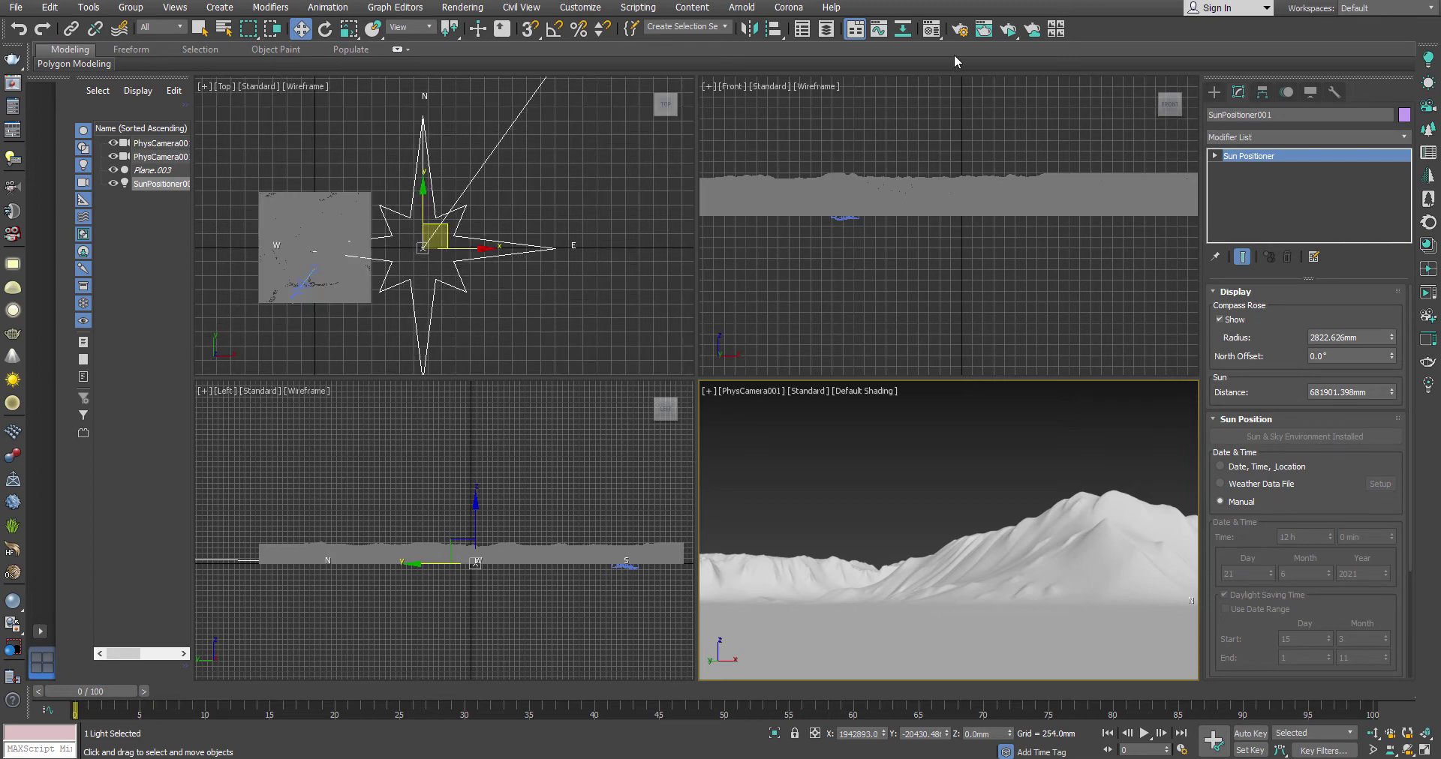
# Set the Render Setup target to ActiveShade Mode and start the live ActiveShade render.
pyautogui.click(961, 30)
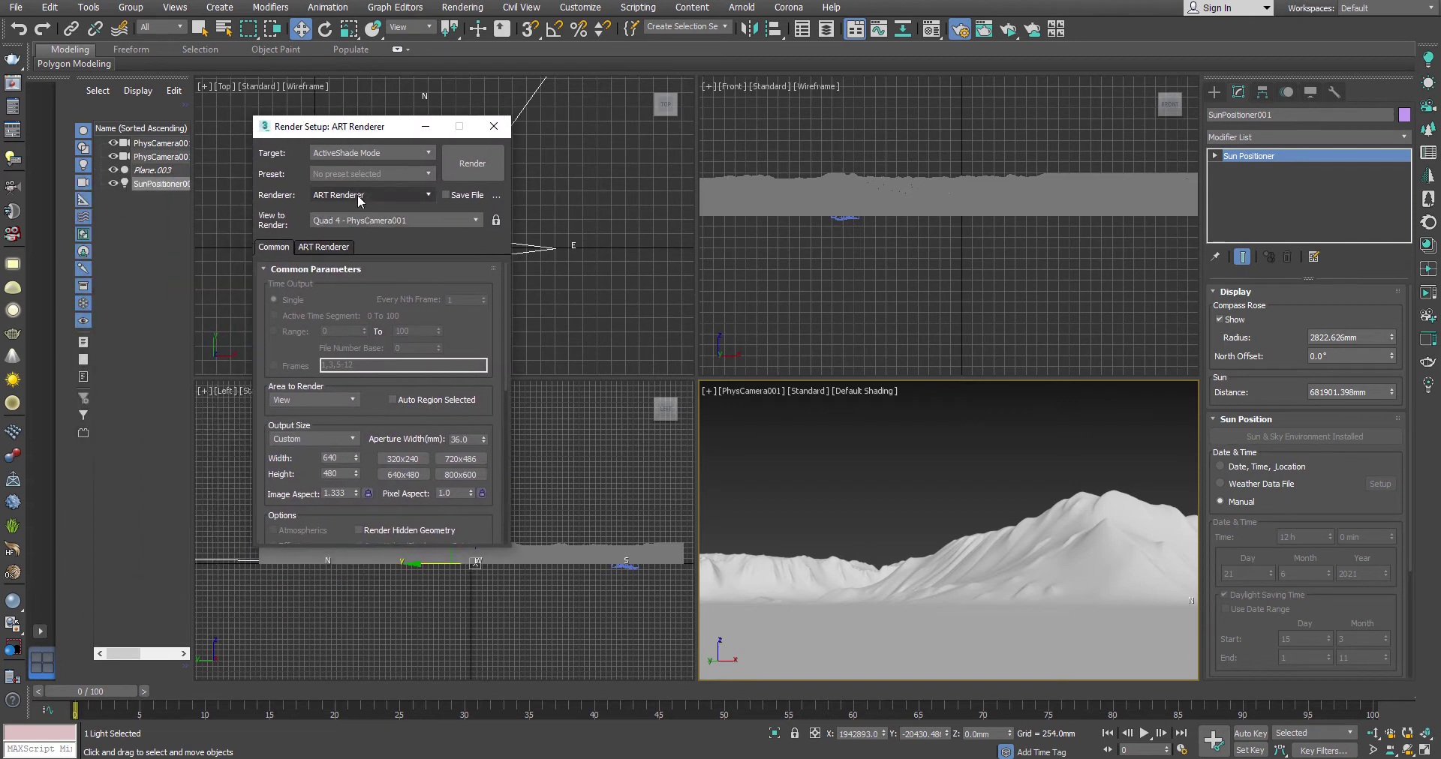
pyautogui.click(372, 154)
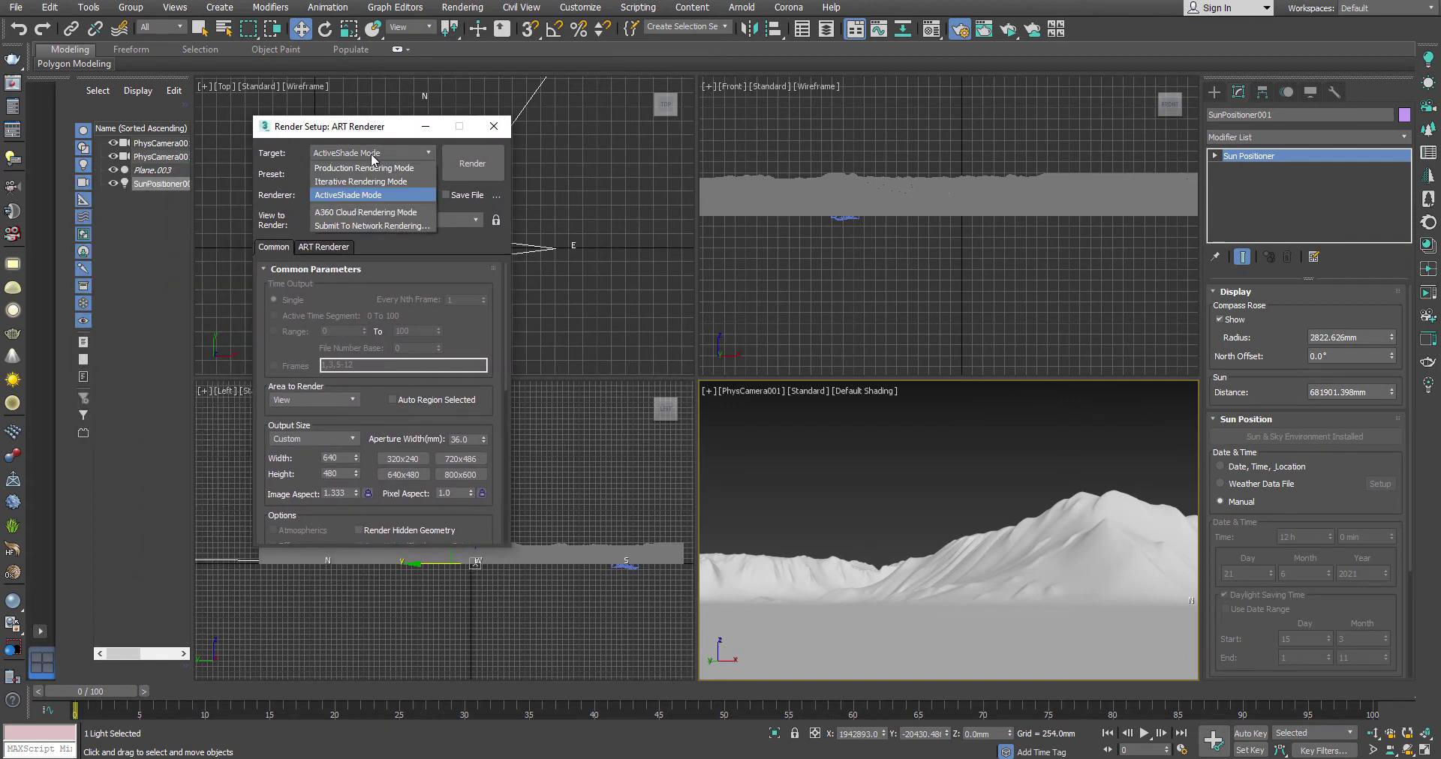
pyautogui.click(381, 196)
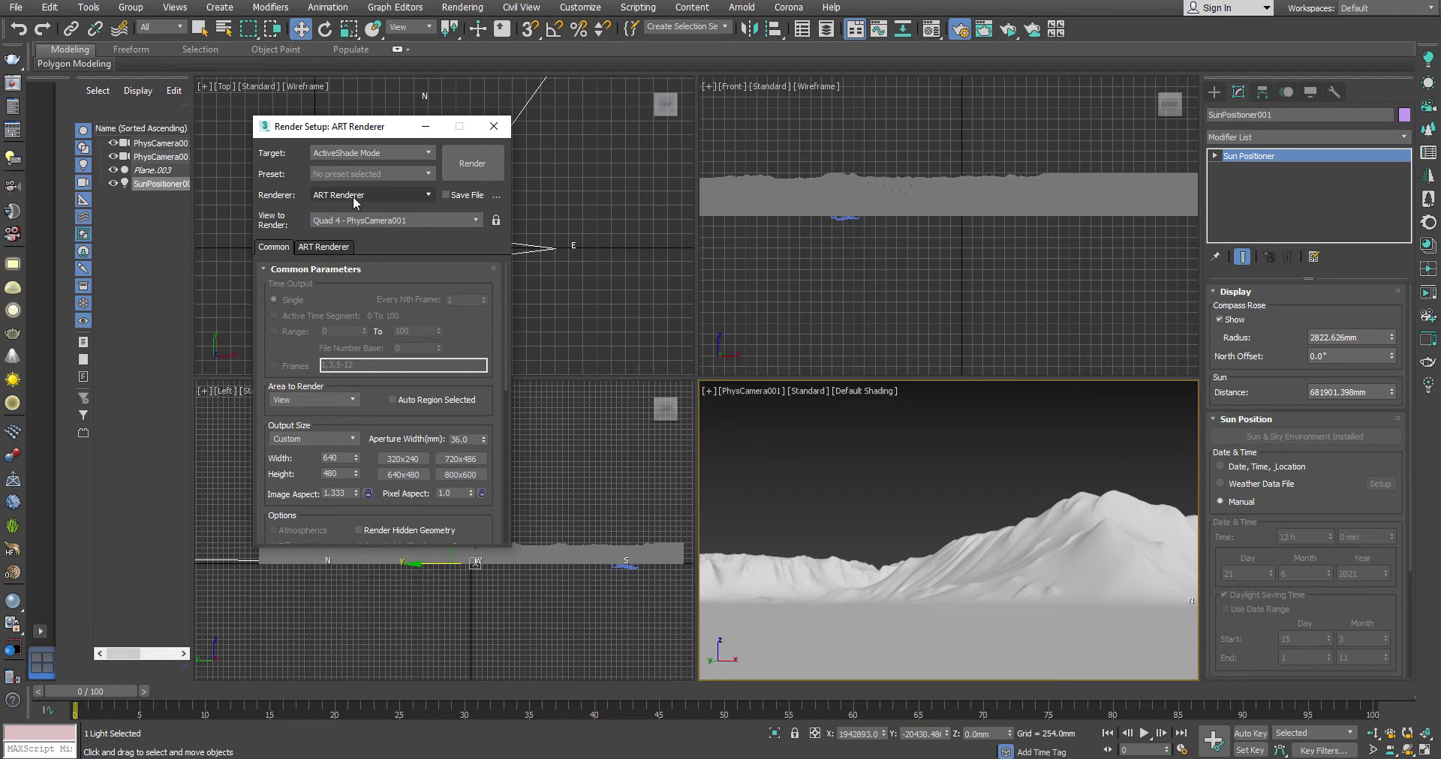
pyautogui.click(493, 126)
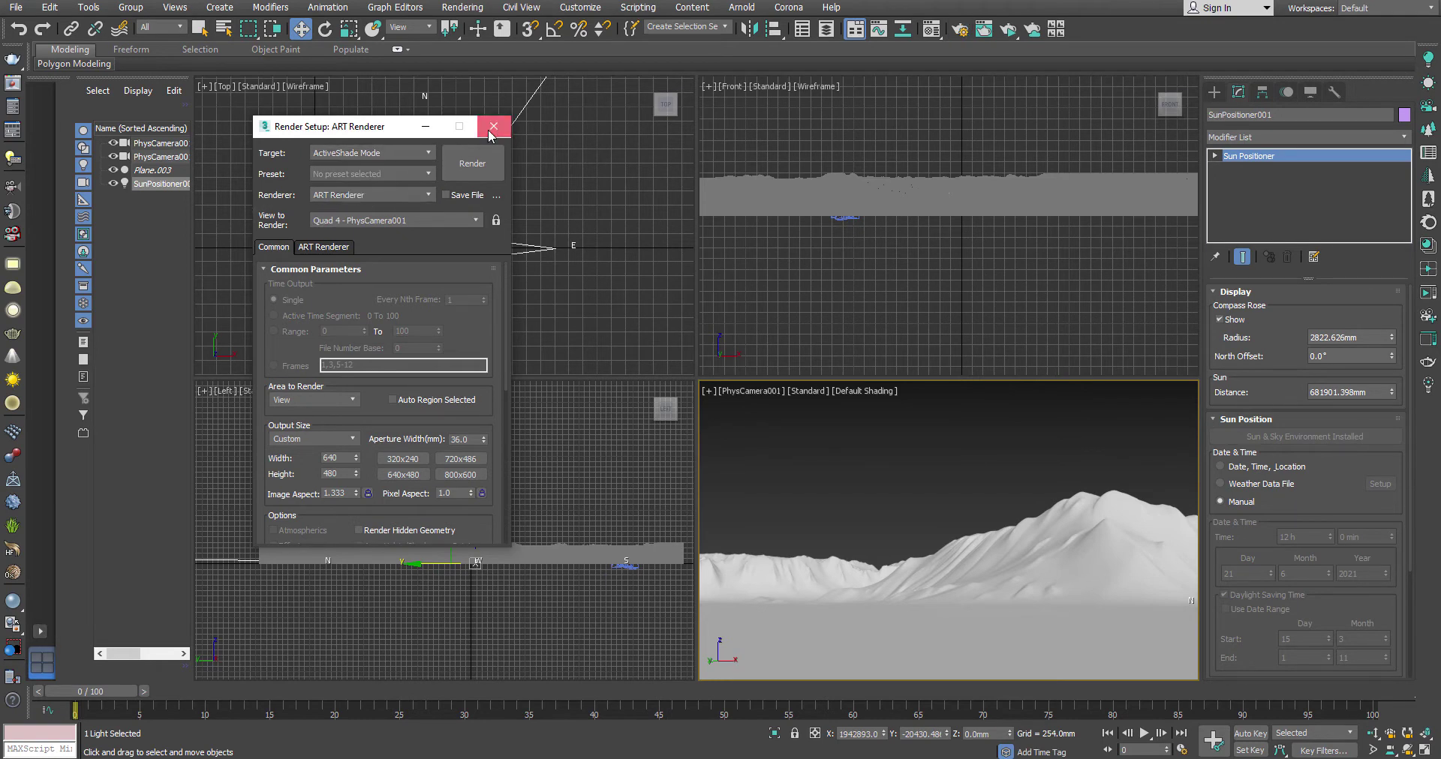
pyautogui.click(960, 30)
pyautogui.click(931, 30)
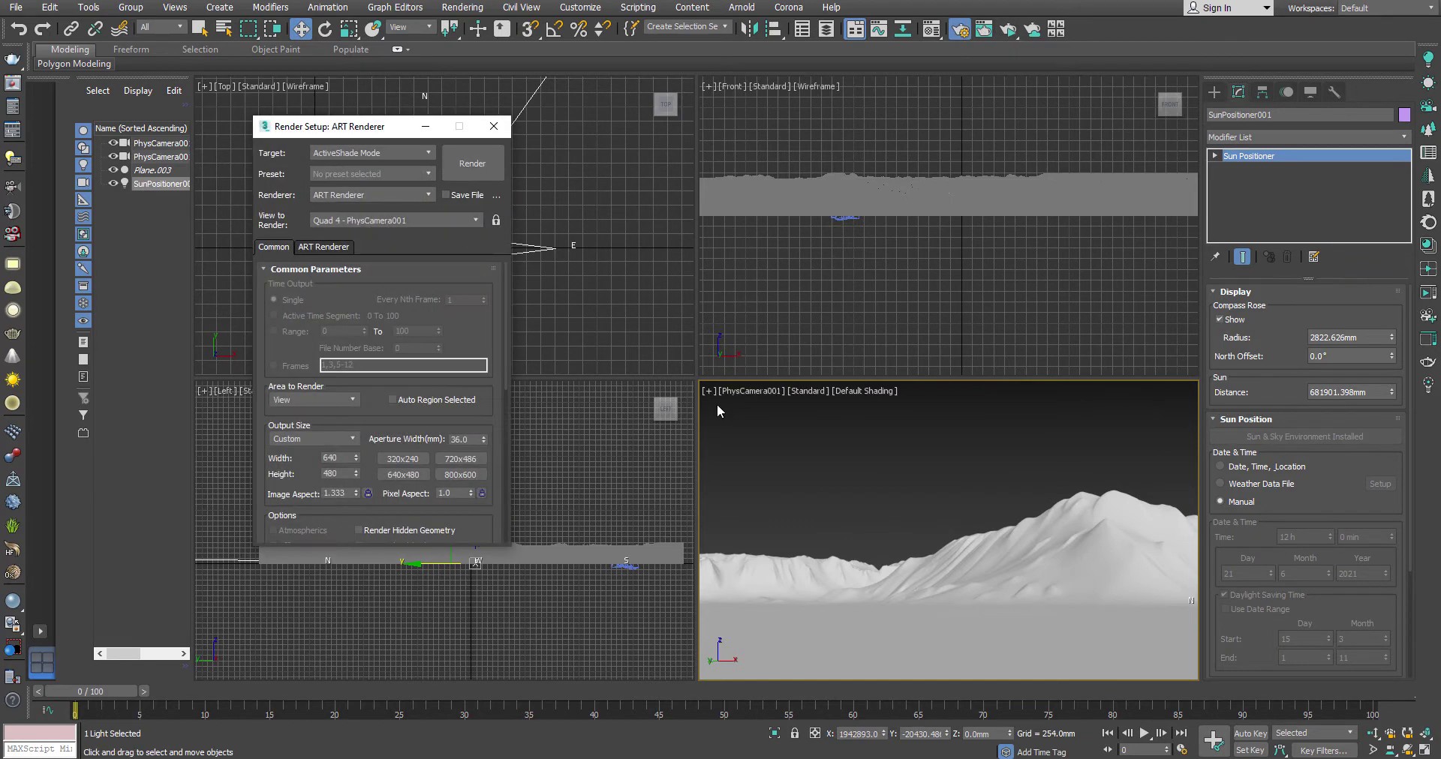
pyautogui.click(475, 165)
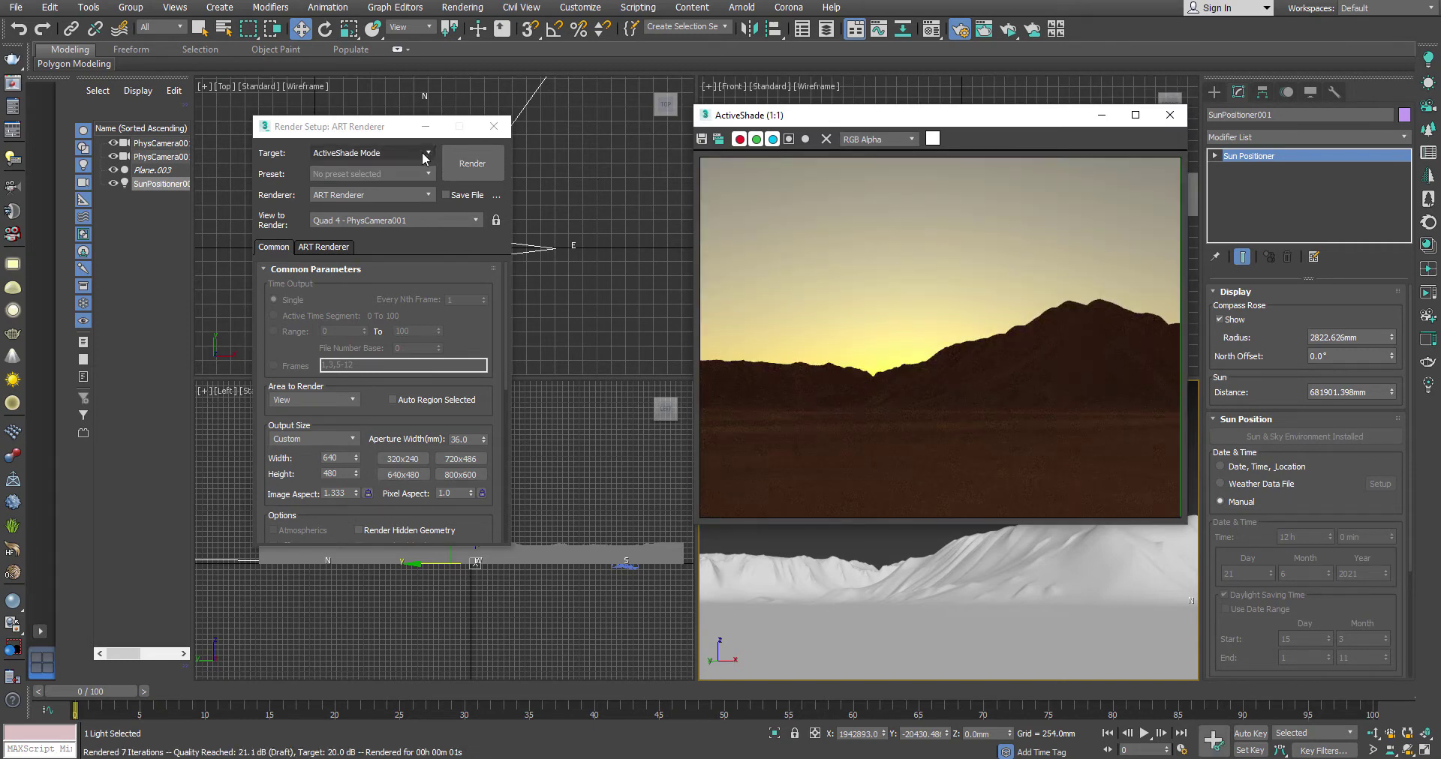
pyautogui.moveTo(389, 130); pyautogui.dragTo(430, 346)
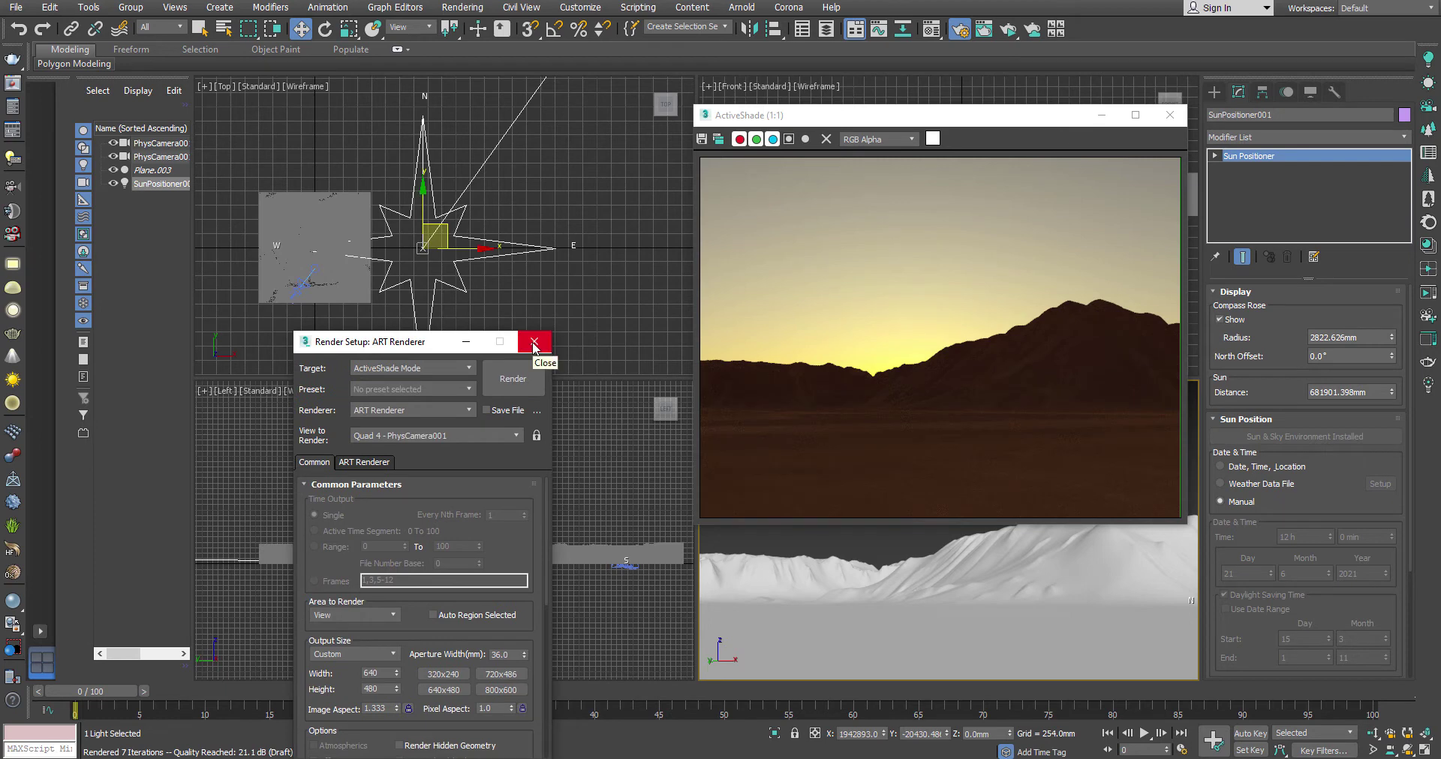
pyautogui.click(533, 342)
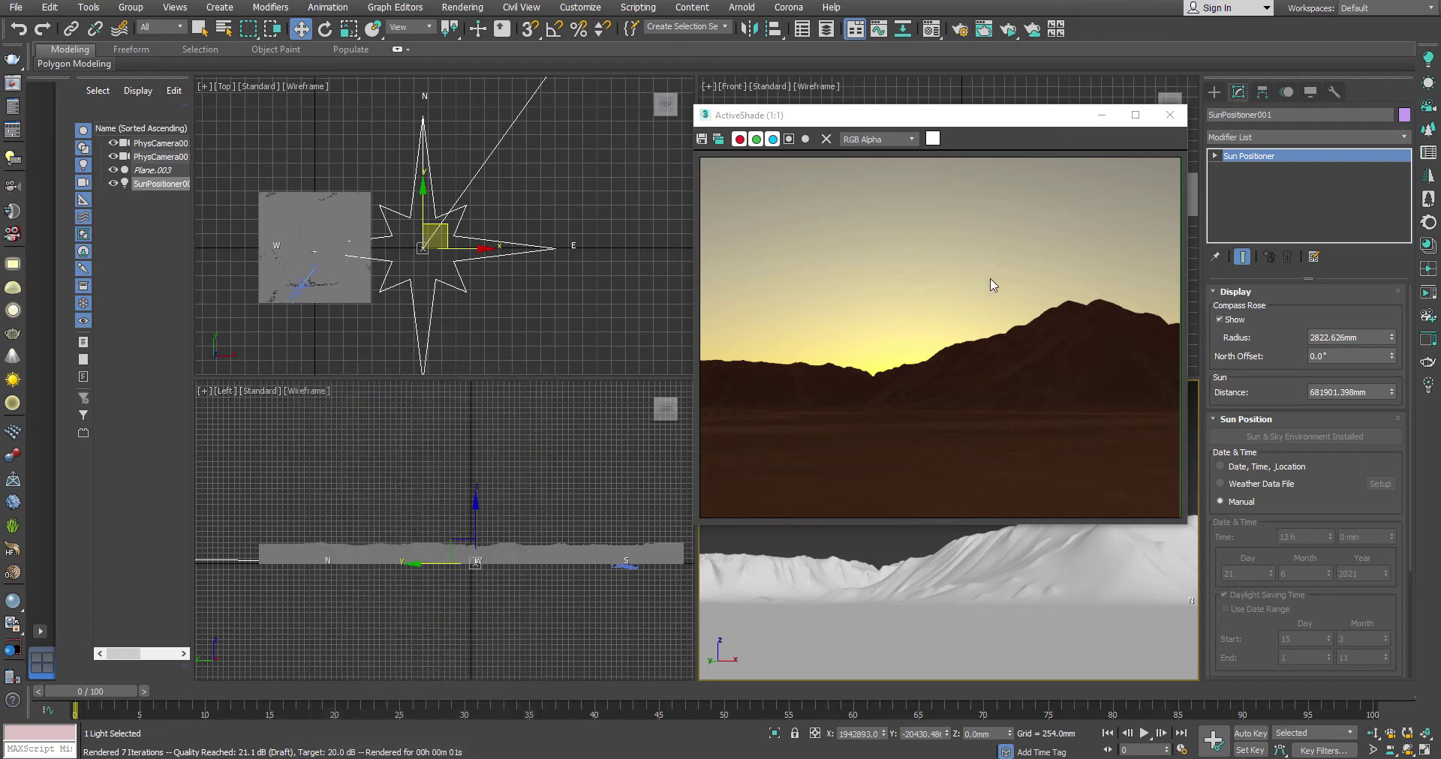
# Render the PhysCamera001 view in ActiveShade and move the render window clear of the sun settings.
pyautogui.moveTo(810, 115); pyautogui.dragTo(967, 144)
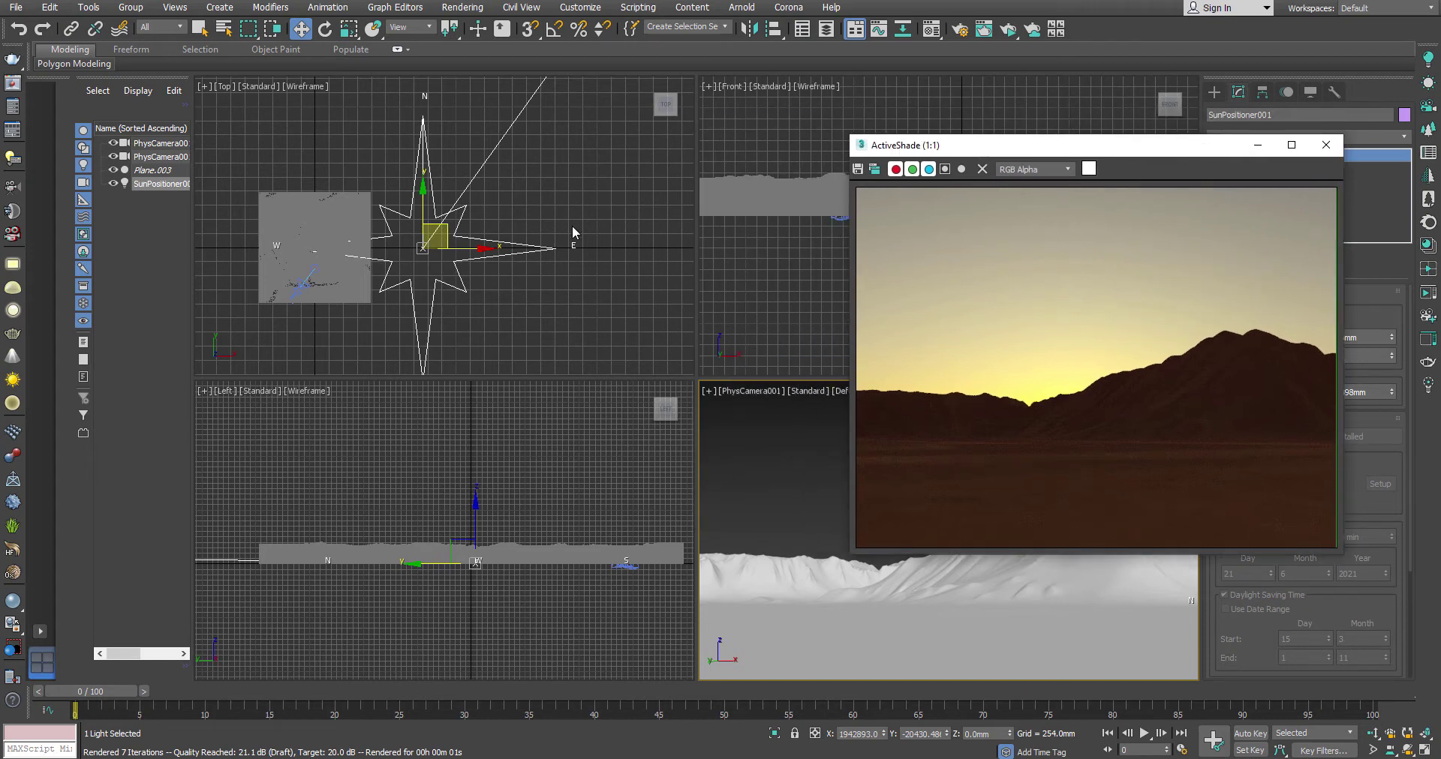
pyautogui.moveTo(906, 137); pyautogui.dragTo(1174, 132)
pyautogui.moveTo(884, 195); pyautogui.dragTo(933, 203, button='middle')
pyautogui.scroll(-2, 875, 312)
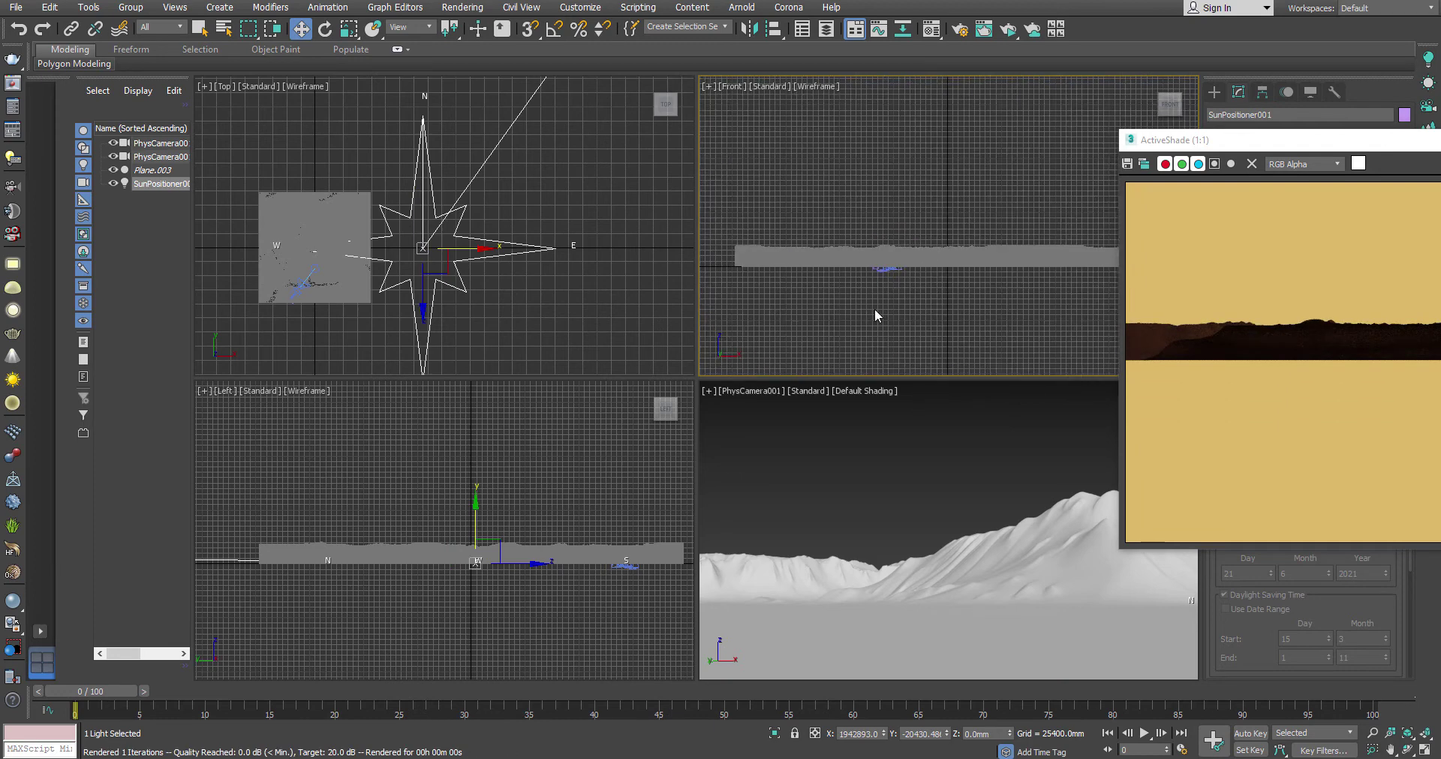
pyautogui.scroll(-3, 473, 575)
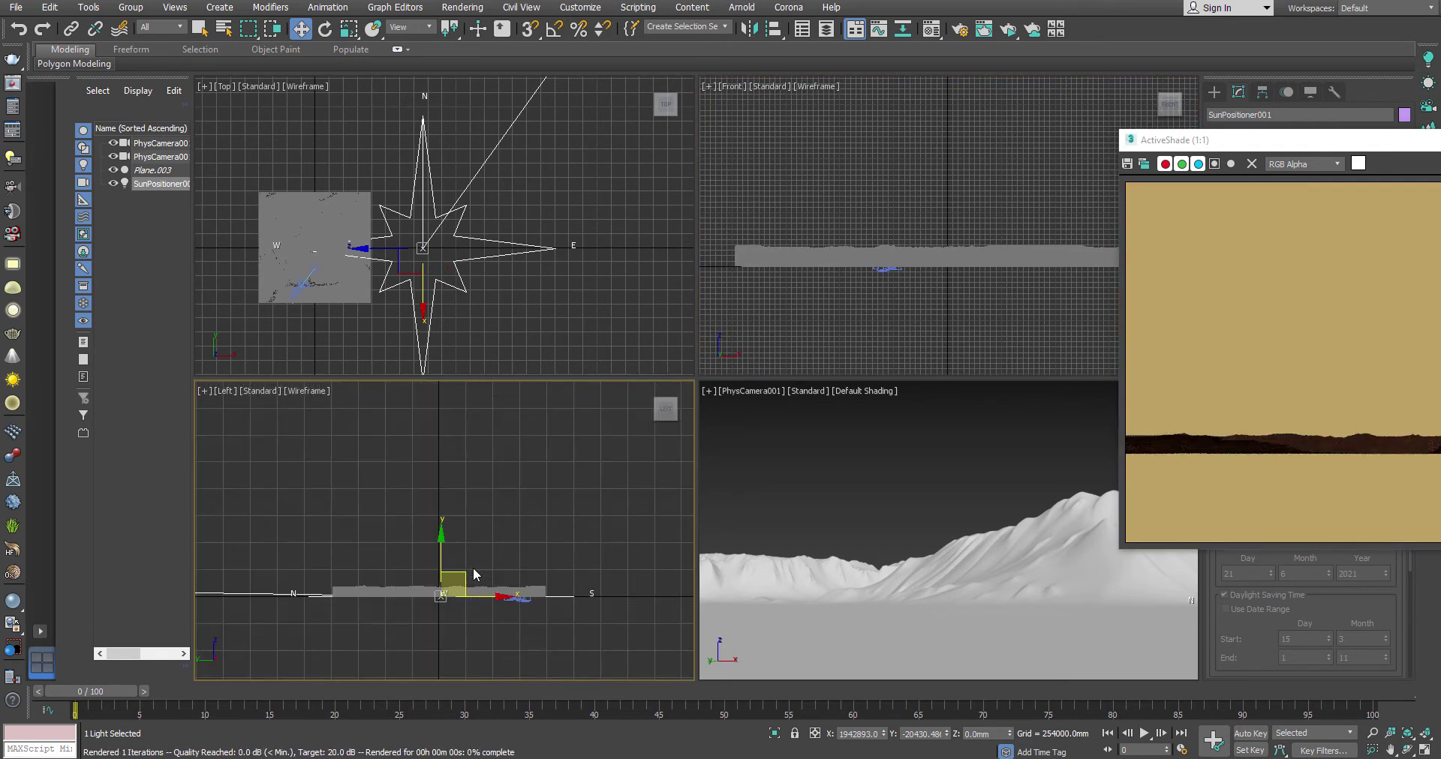
pyautogui.scroll(-2, 474, 575)
pyautogui.moveTo(358, 566); pyautogui.dragTo(389, 550, button='middle')
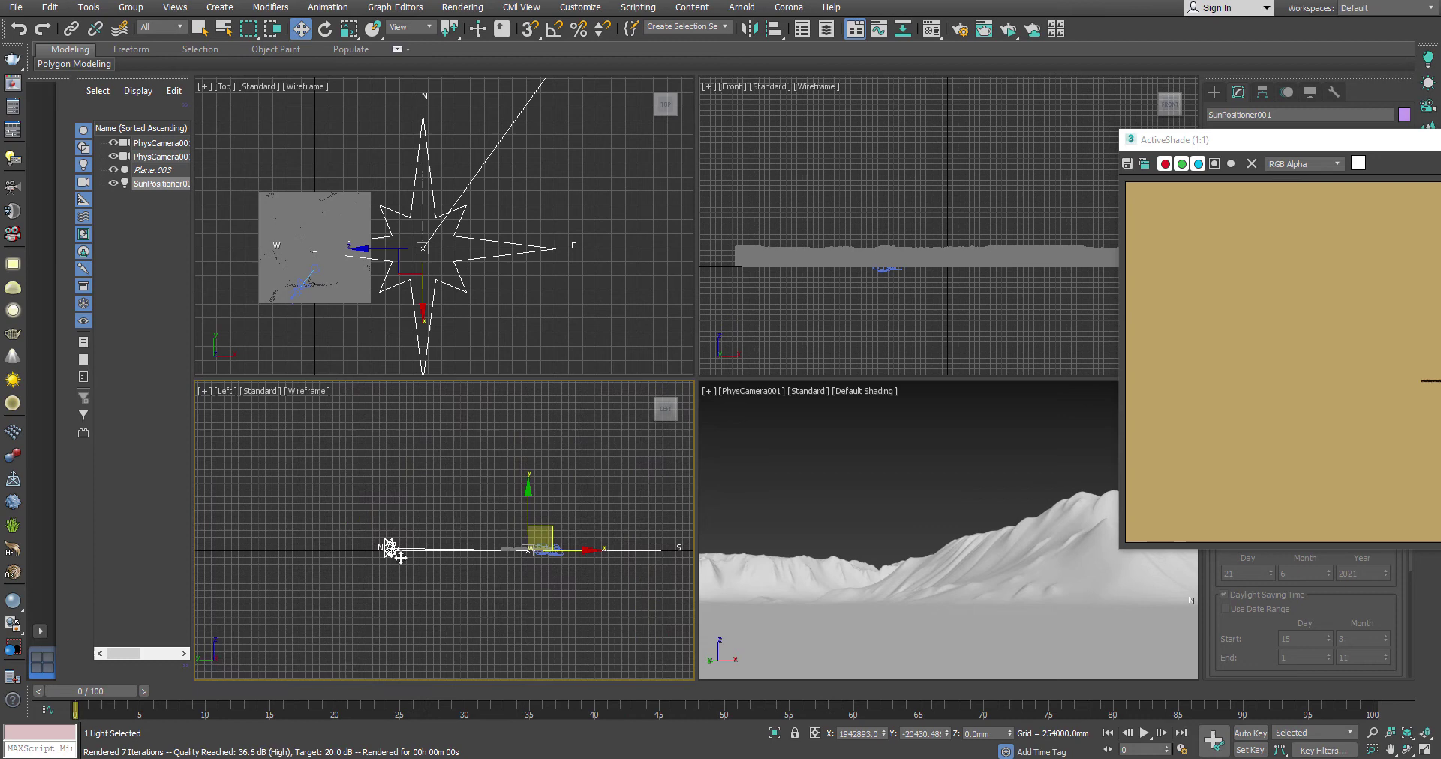
pyautogui.rightClick(826, 565)
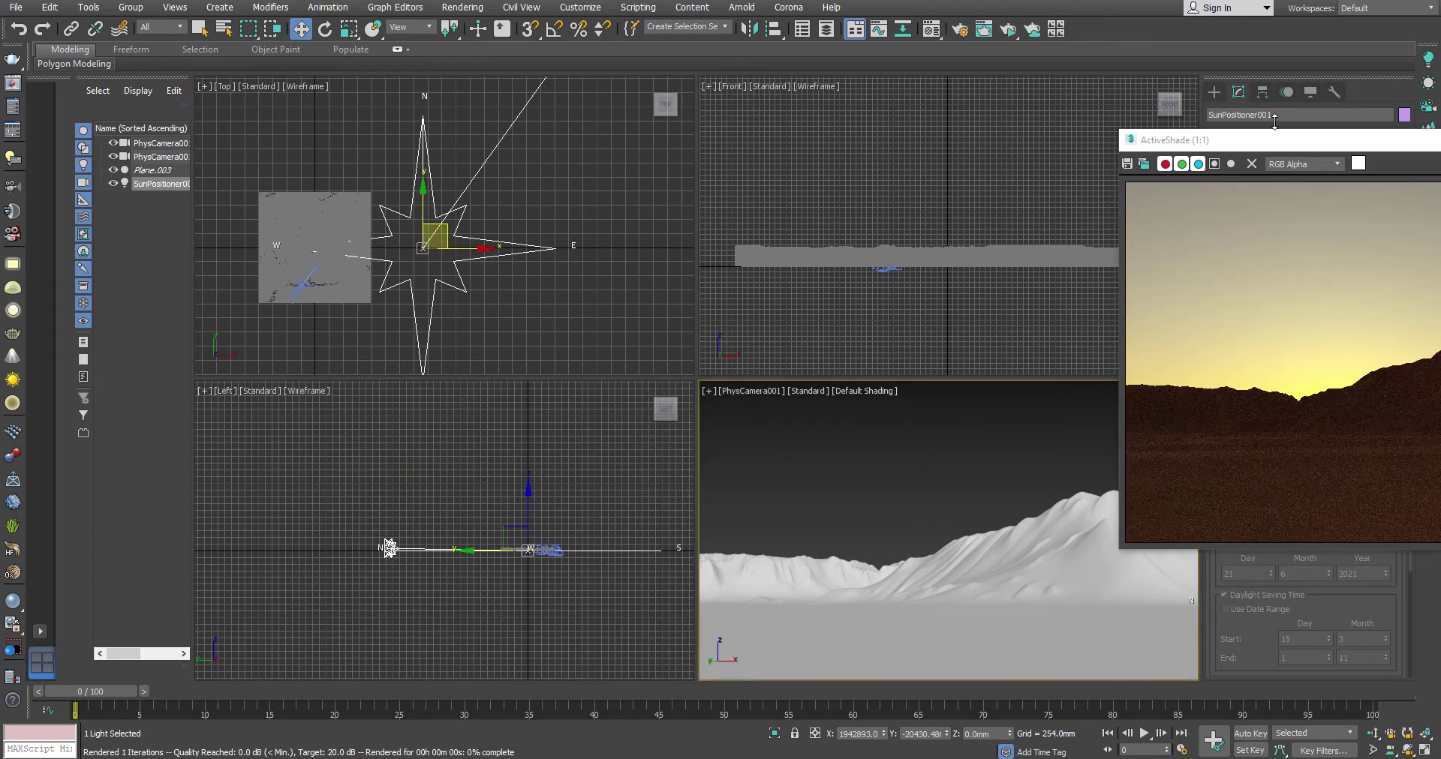
pyautogui.moveTo(1251, 142); pyautogui.dragTo(923, 97)
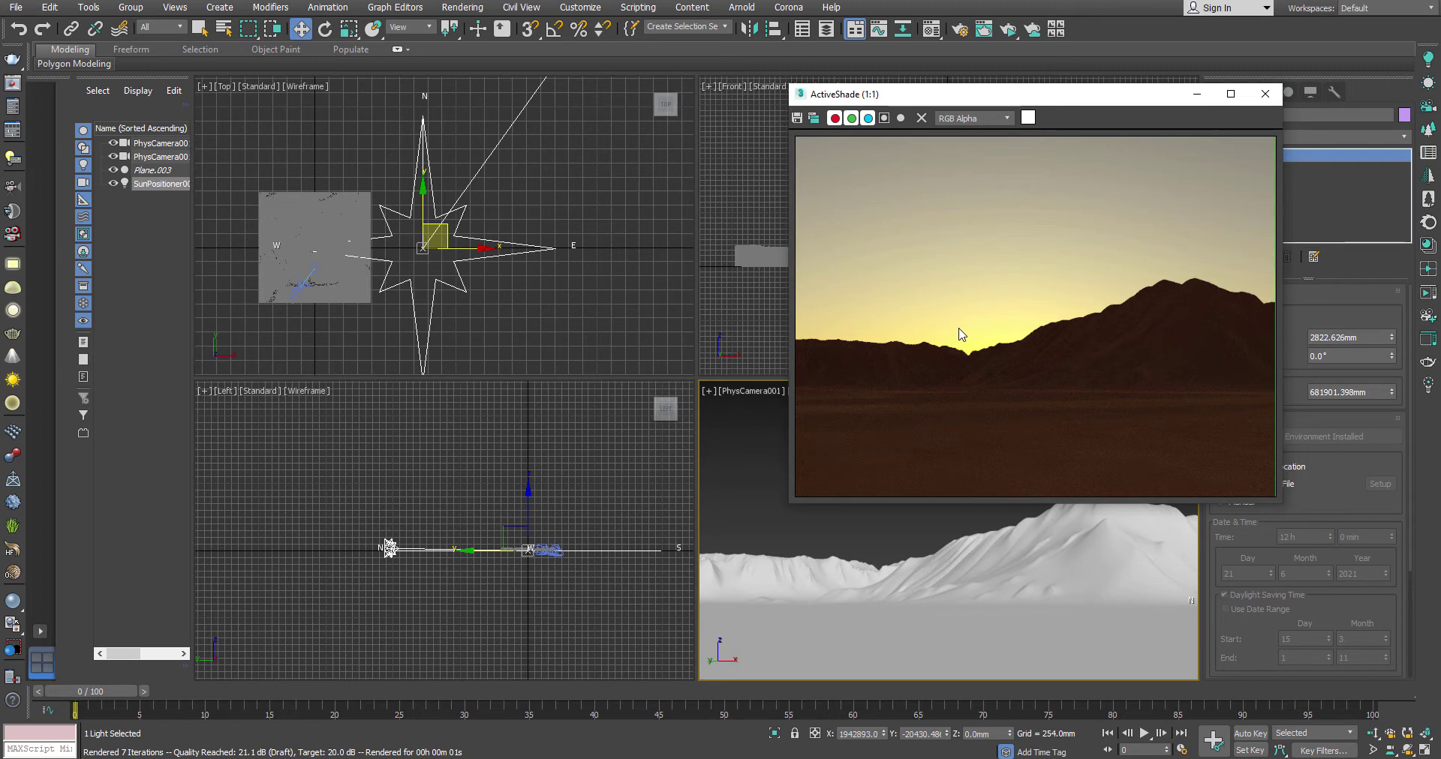
pyautogui.moveTo(1068, 95); pyautogui.dragTo(757, 95)
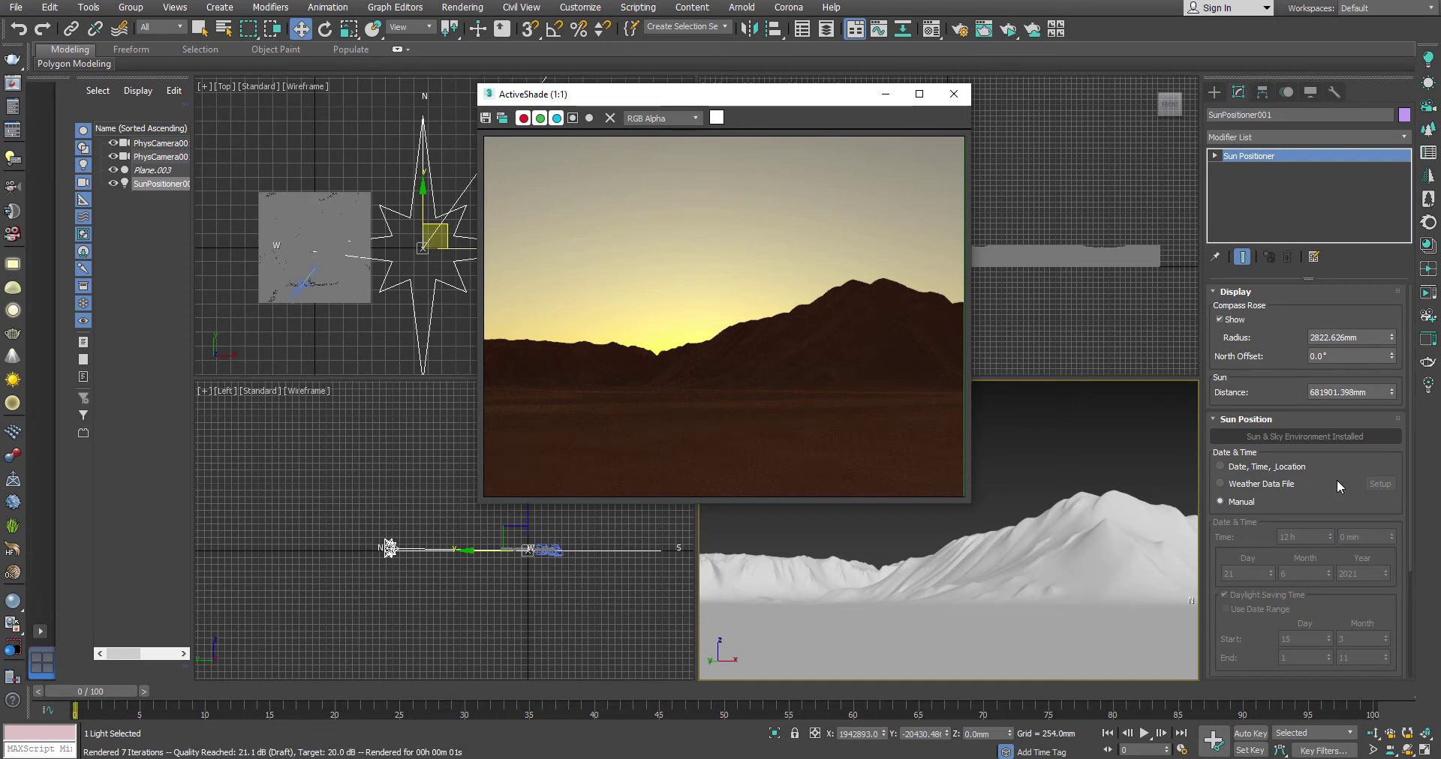
# Switch the Sun Position mode to Date, Time, Location after briefly trying Weather Data File and Manual.
pyautogui.scroll(-5, 1352, 459)
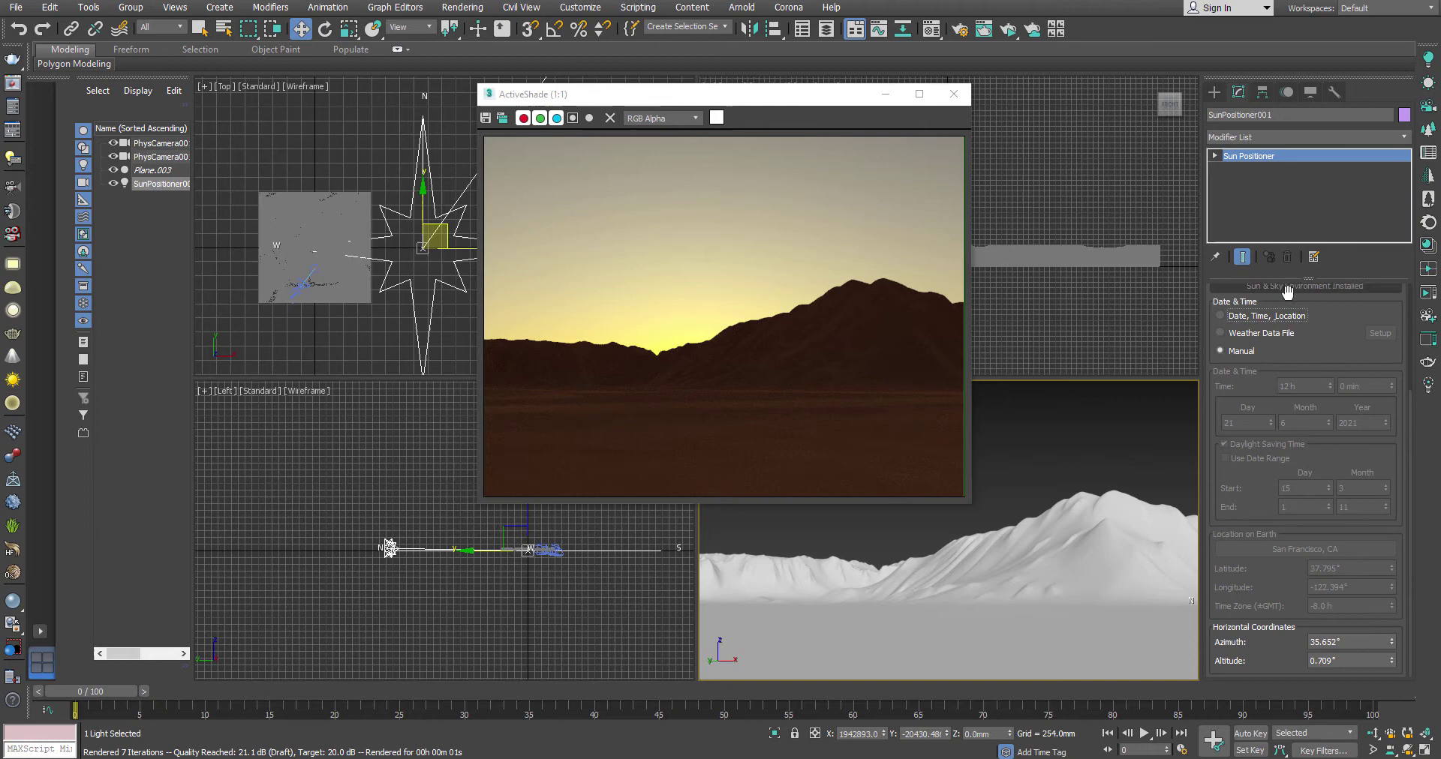
pyautogui.click(1261, 318)
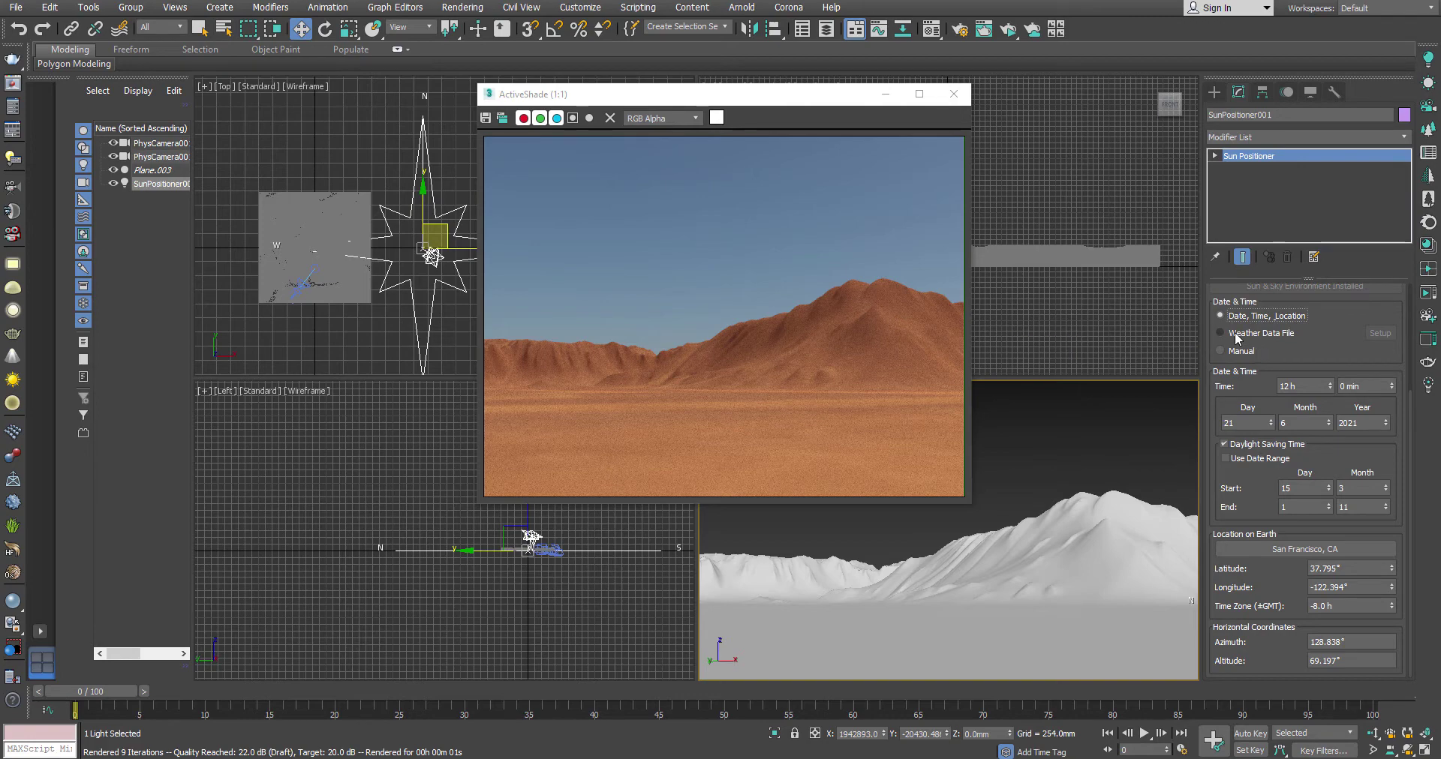
pyautogui.click(1236, 335)
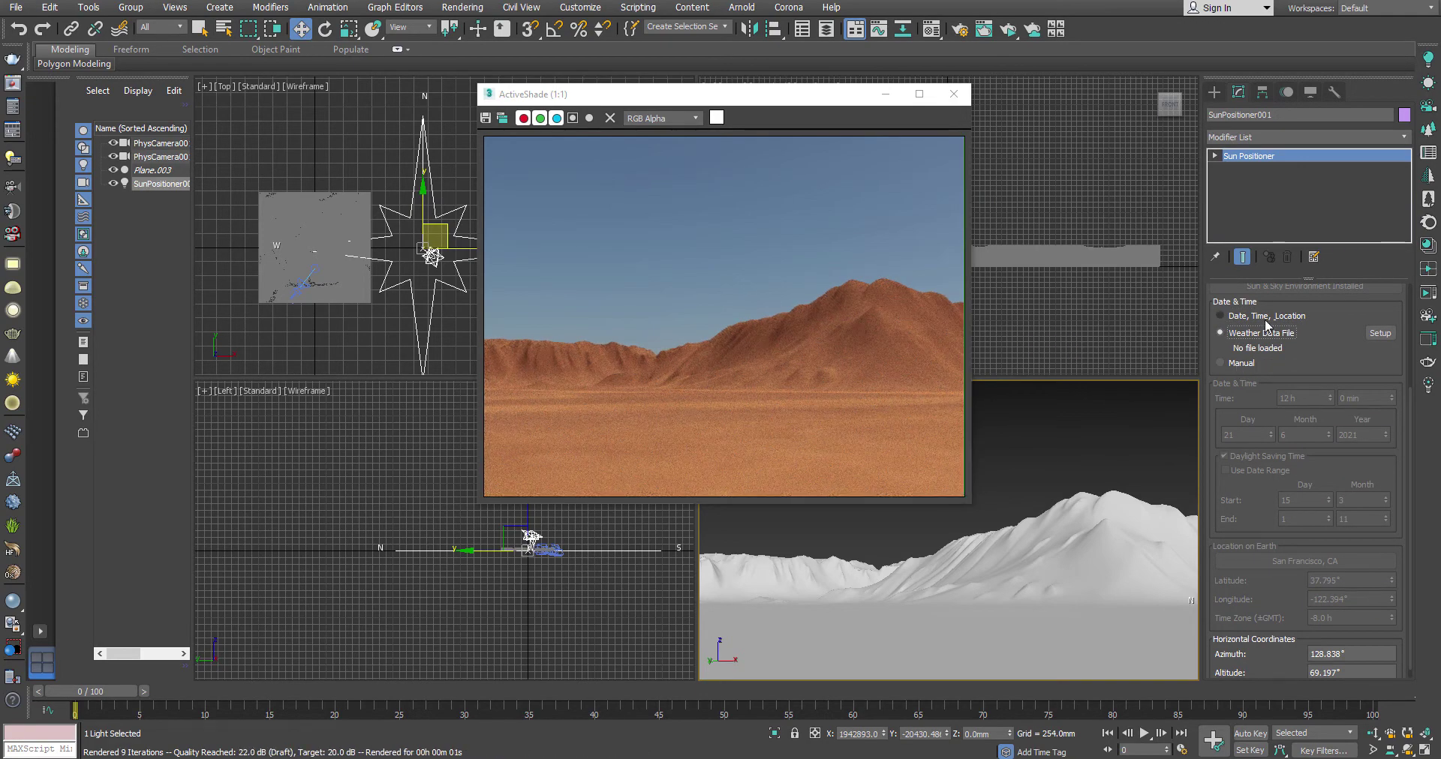
pyautogui.click(1266, 317)
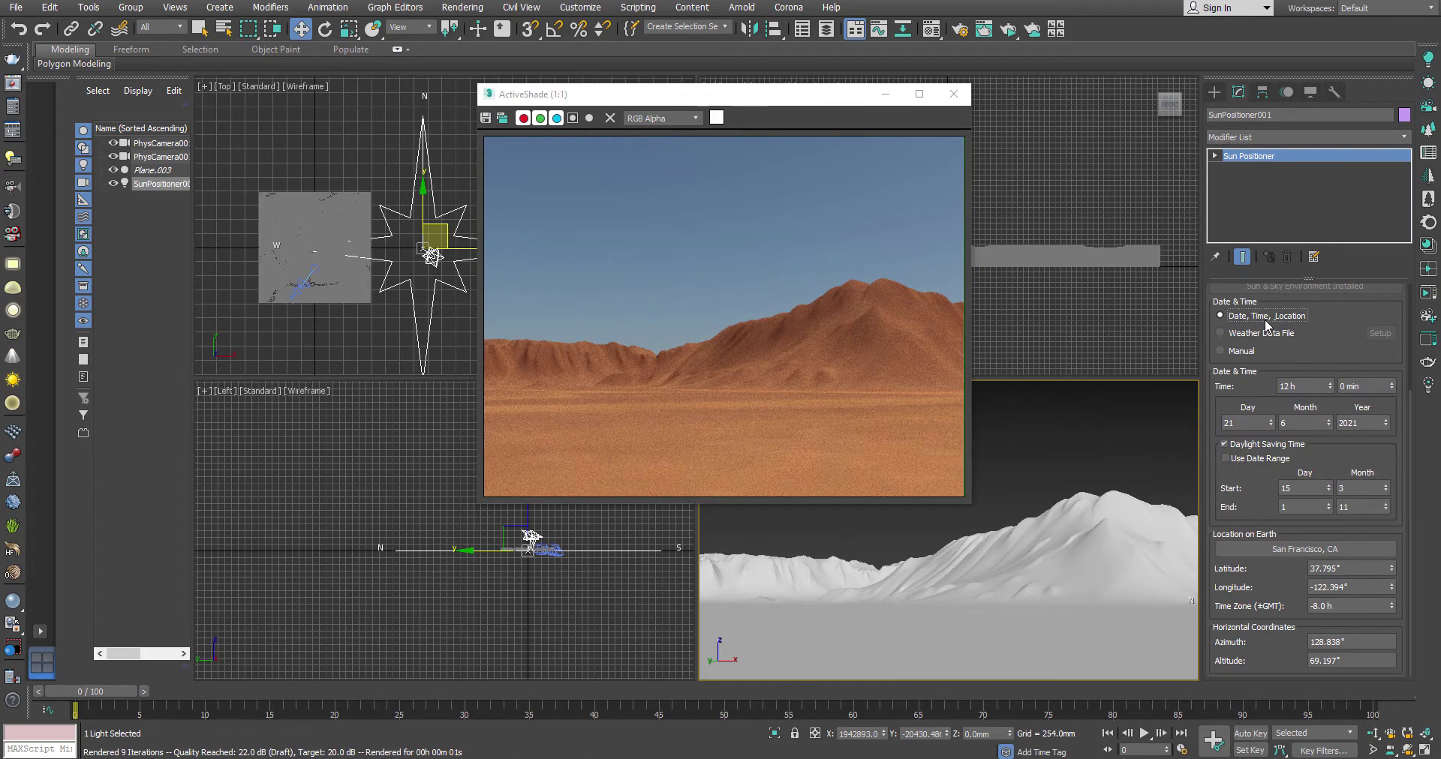
pyautogui.click(1242, 352)
pyautogui.click(1263, 319)
pyautogui.moveTo(599, 102); pyautogui.dragTo(689, 88)
pyautogui.scroll(3, 432, 284)
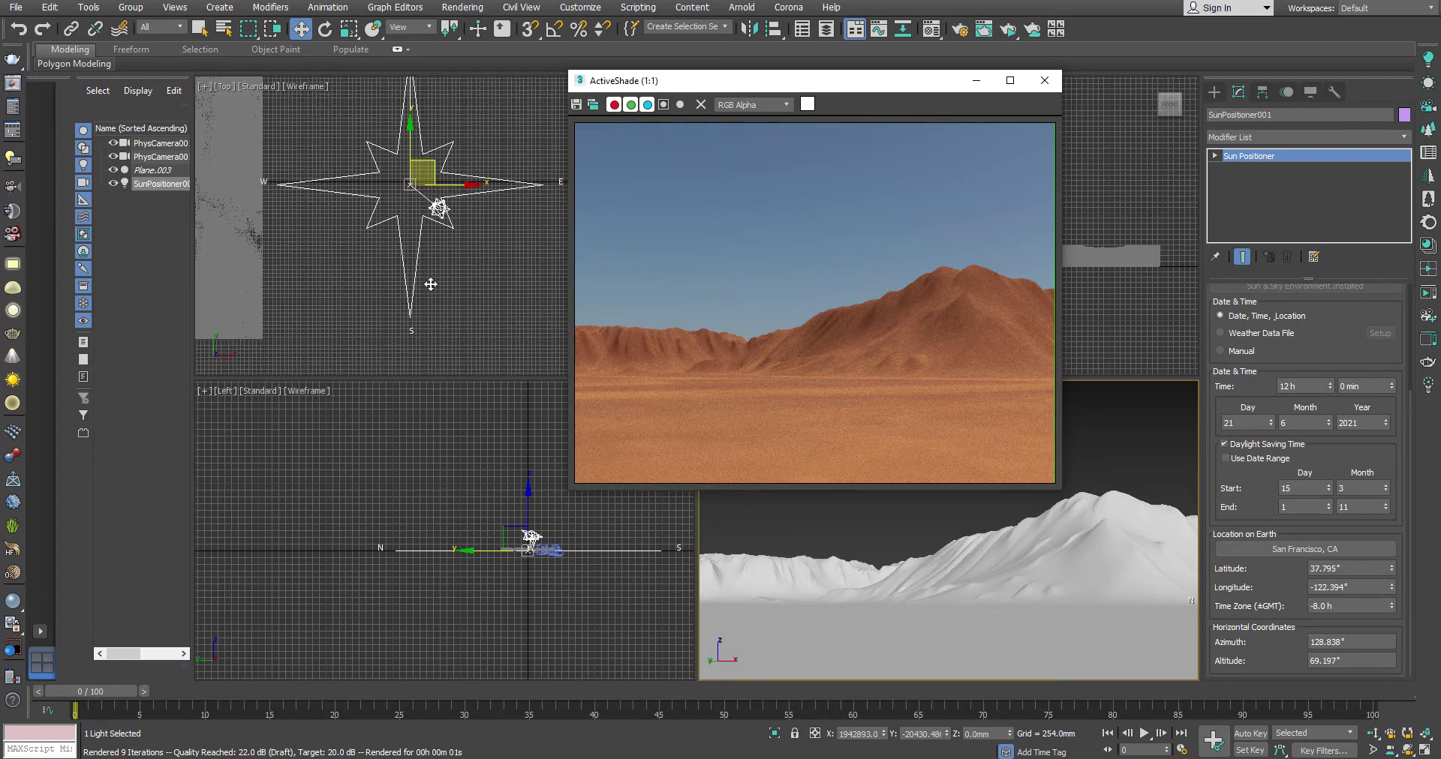
pyautogui.moveTo(432, 284); pyautogui.dragTo(480, 342, button='middle')
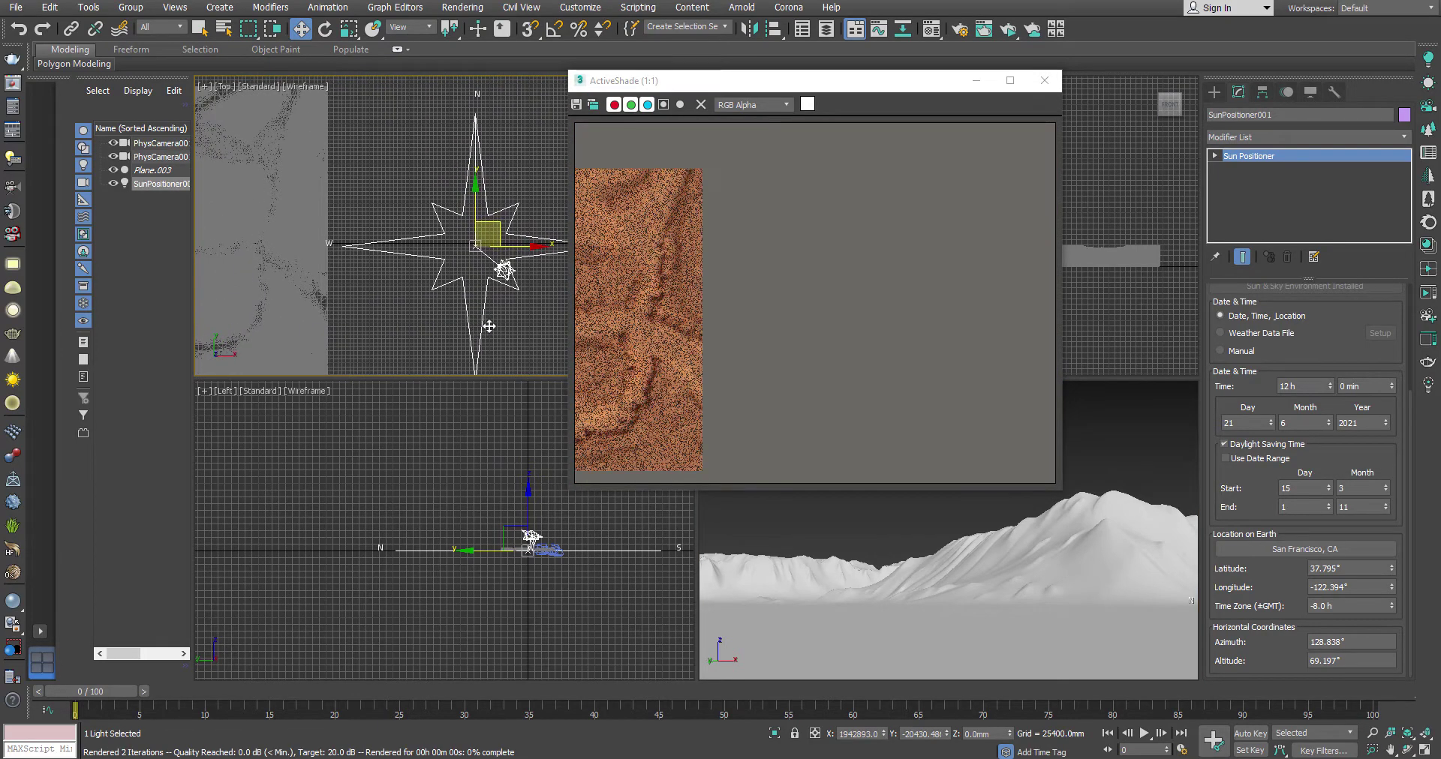
pyautogui.rightClick(836, 592)
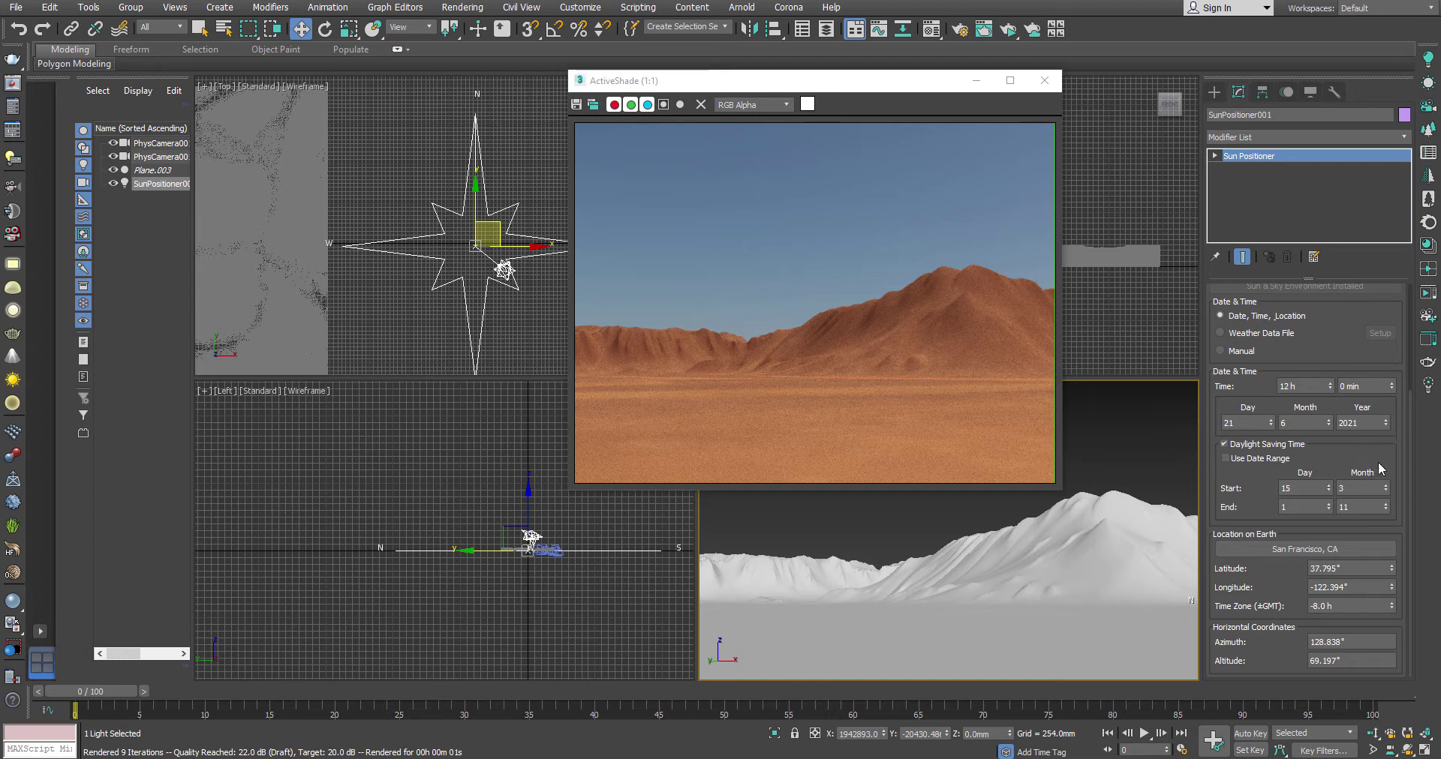
pyautogui.scroll(-5, 579, 575)
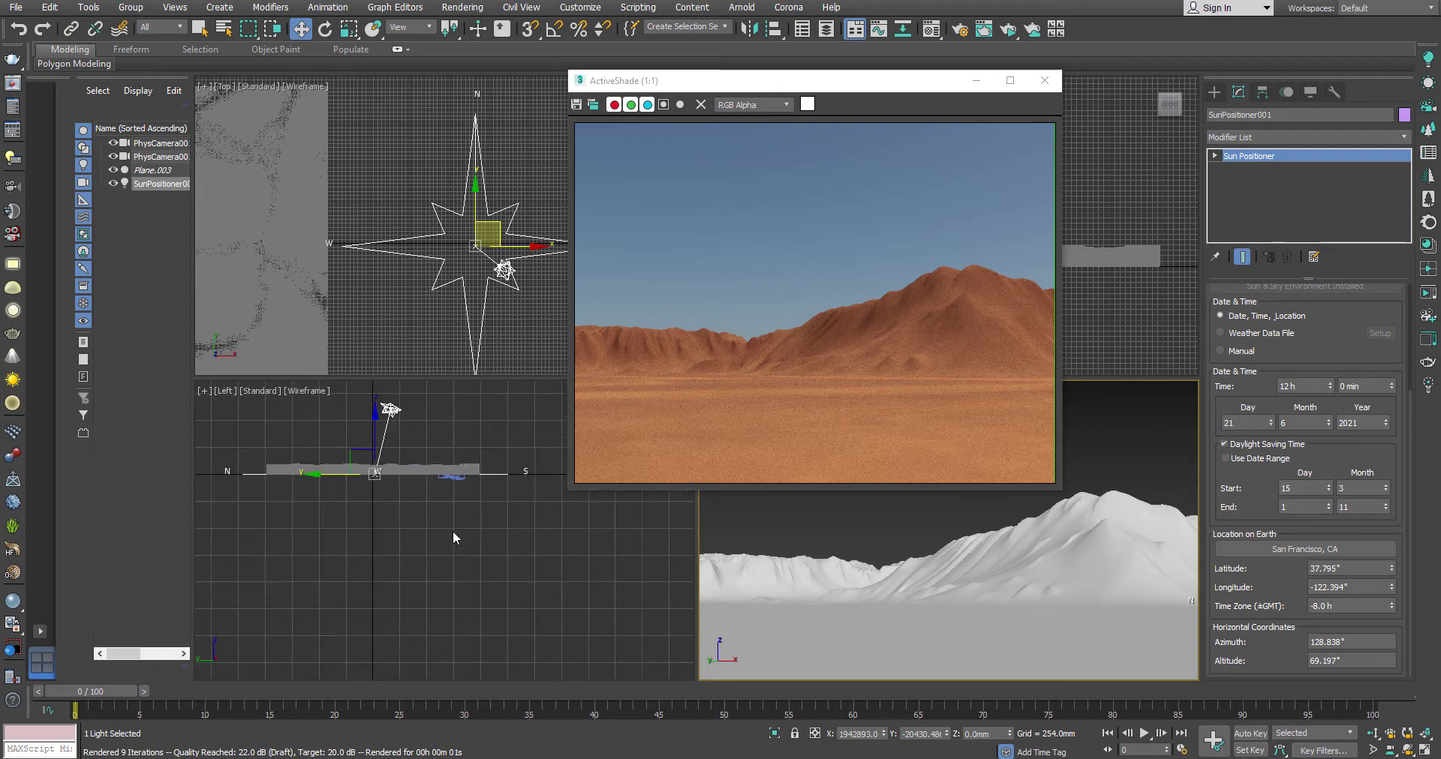
pyautogui.scroll(-3, 454, 555)
# Set the sun to 8h on 21/6/1987 for morning light and move the ActiveShade preview over the Perspective view.
pyautogui.rightClick(821, 615)
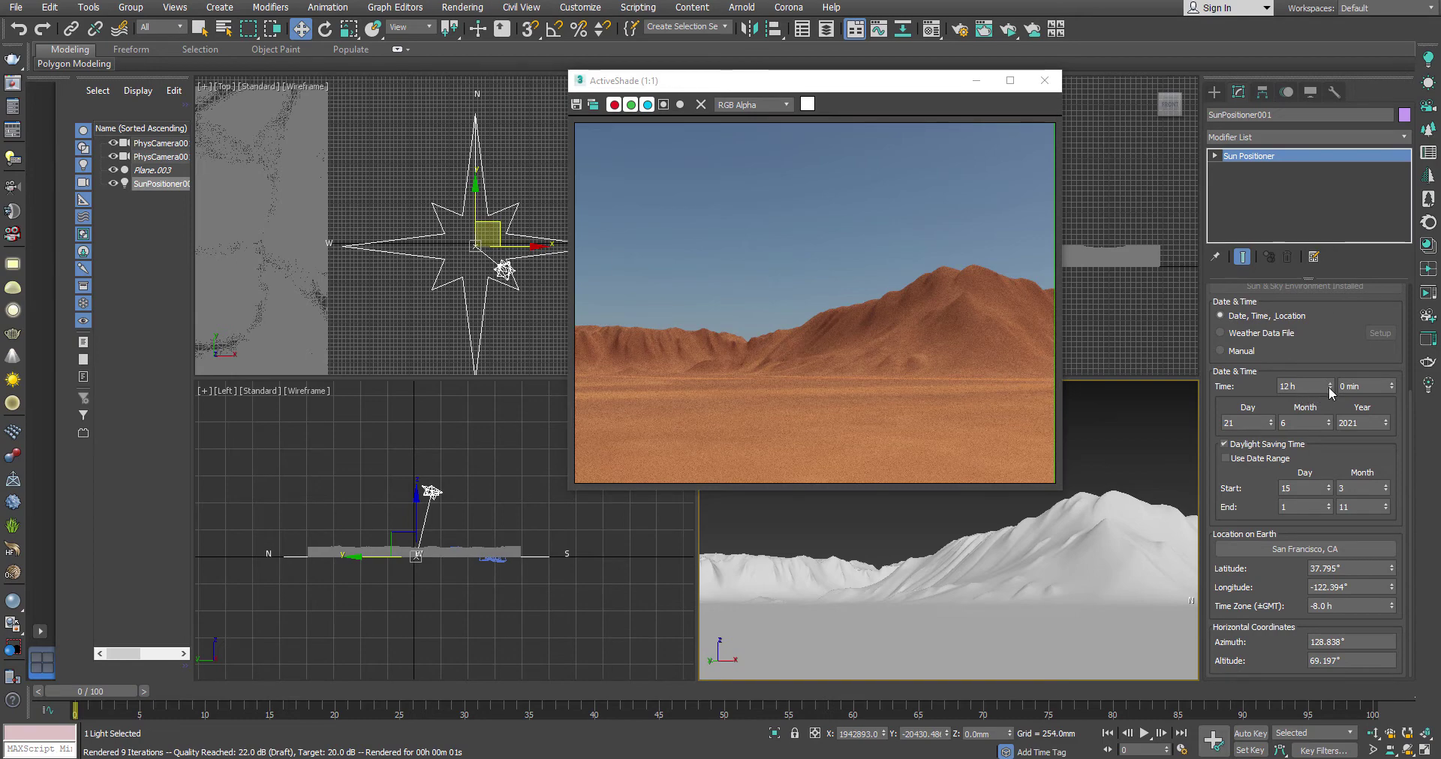
pyautogui.moveTo(1328, 386); pyautogui.dragTo(1332, 380)
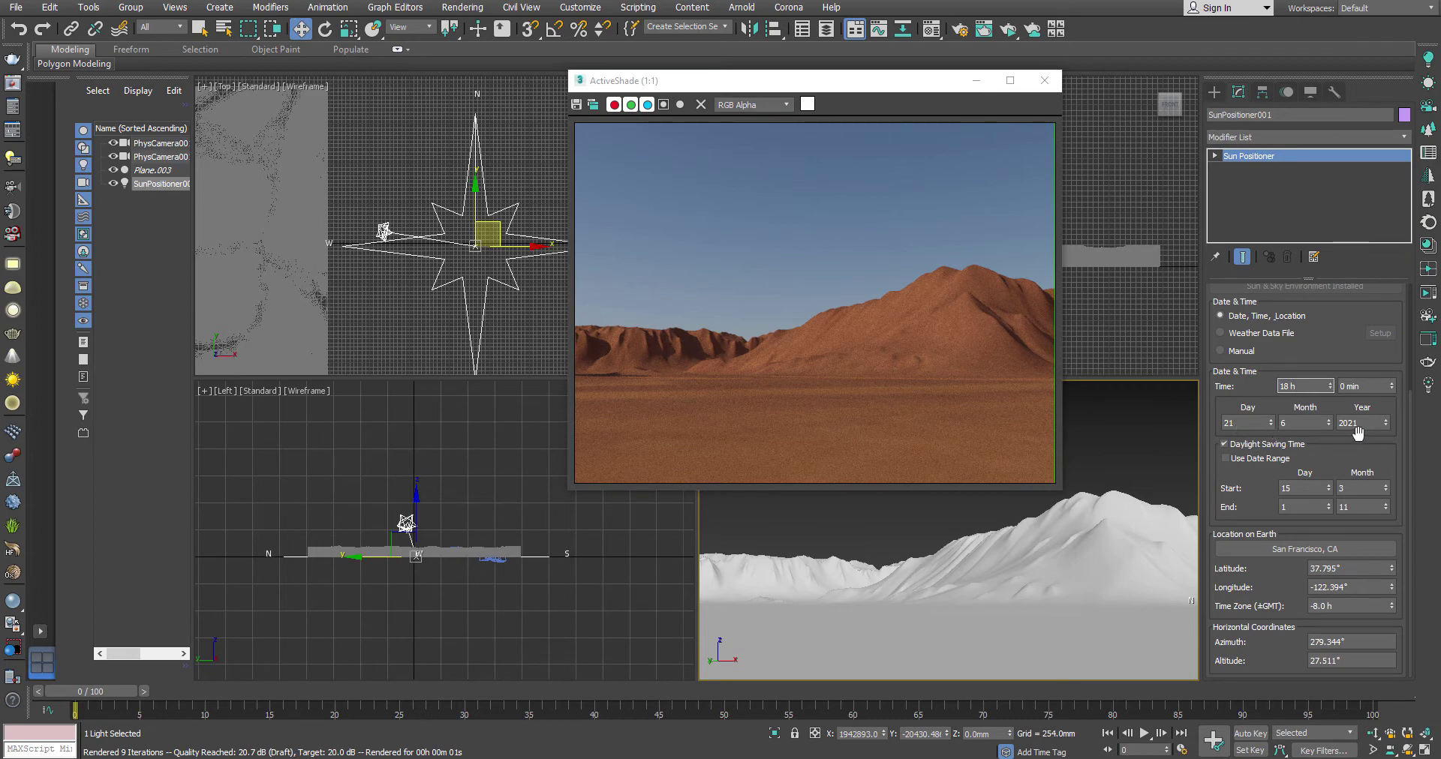
pyautogui.moveTo(1387, 422); pyautogui.dragTo(1387, 419)
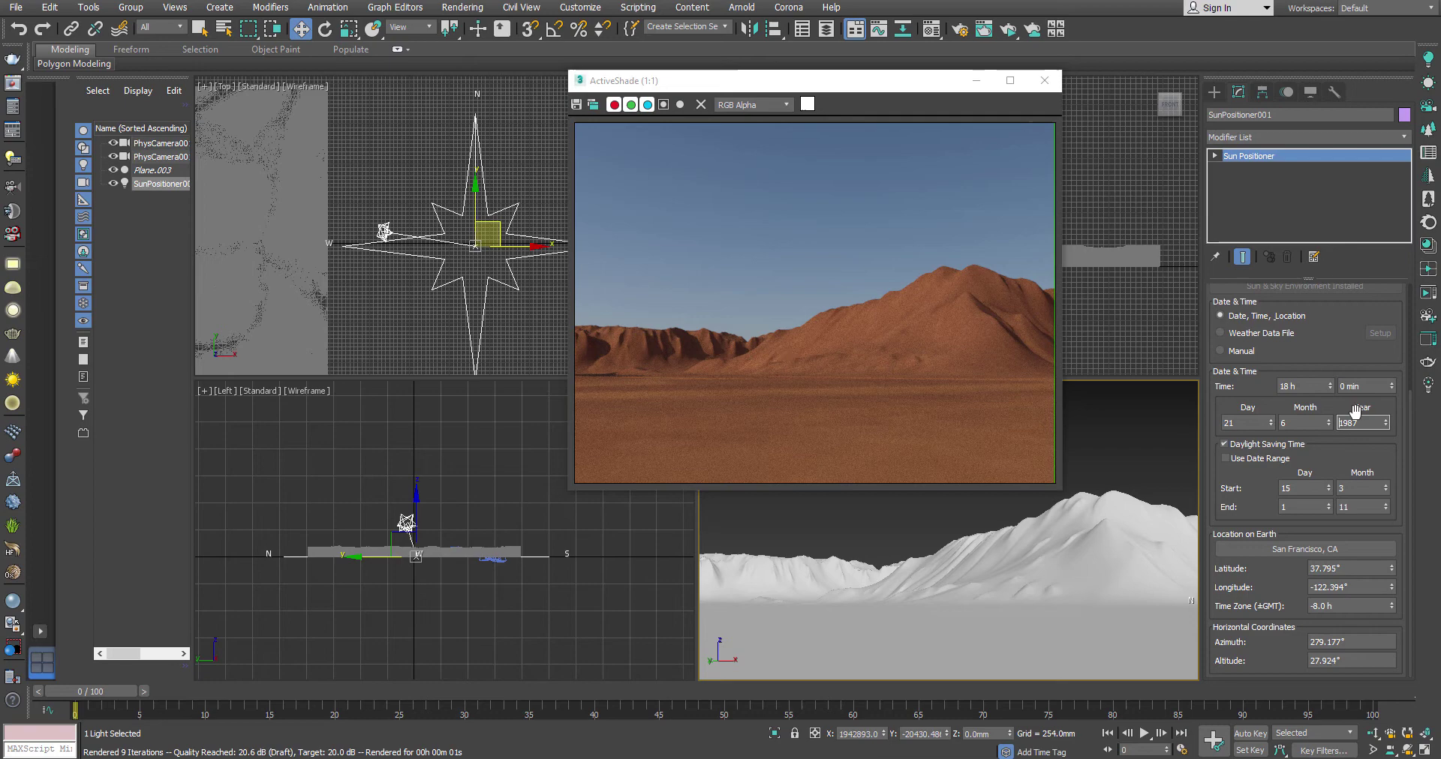
pyautogui.moveTo(1330, 384); pyautogui.dragTo(1331, 395)
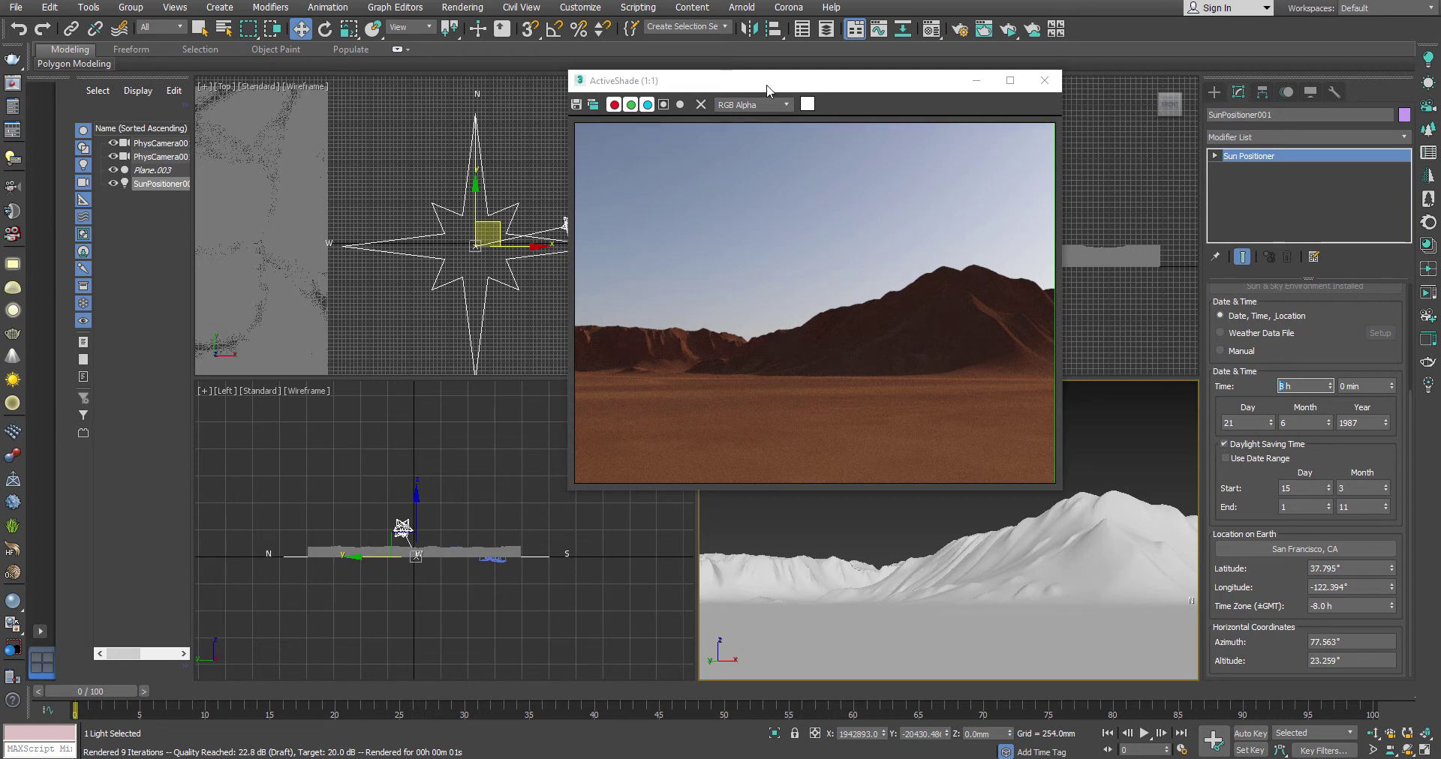
pyautogui.moveTo(766, 90); pyautogui.dragTo(796, 79)
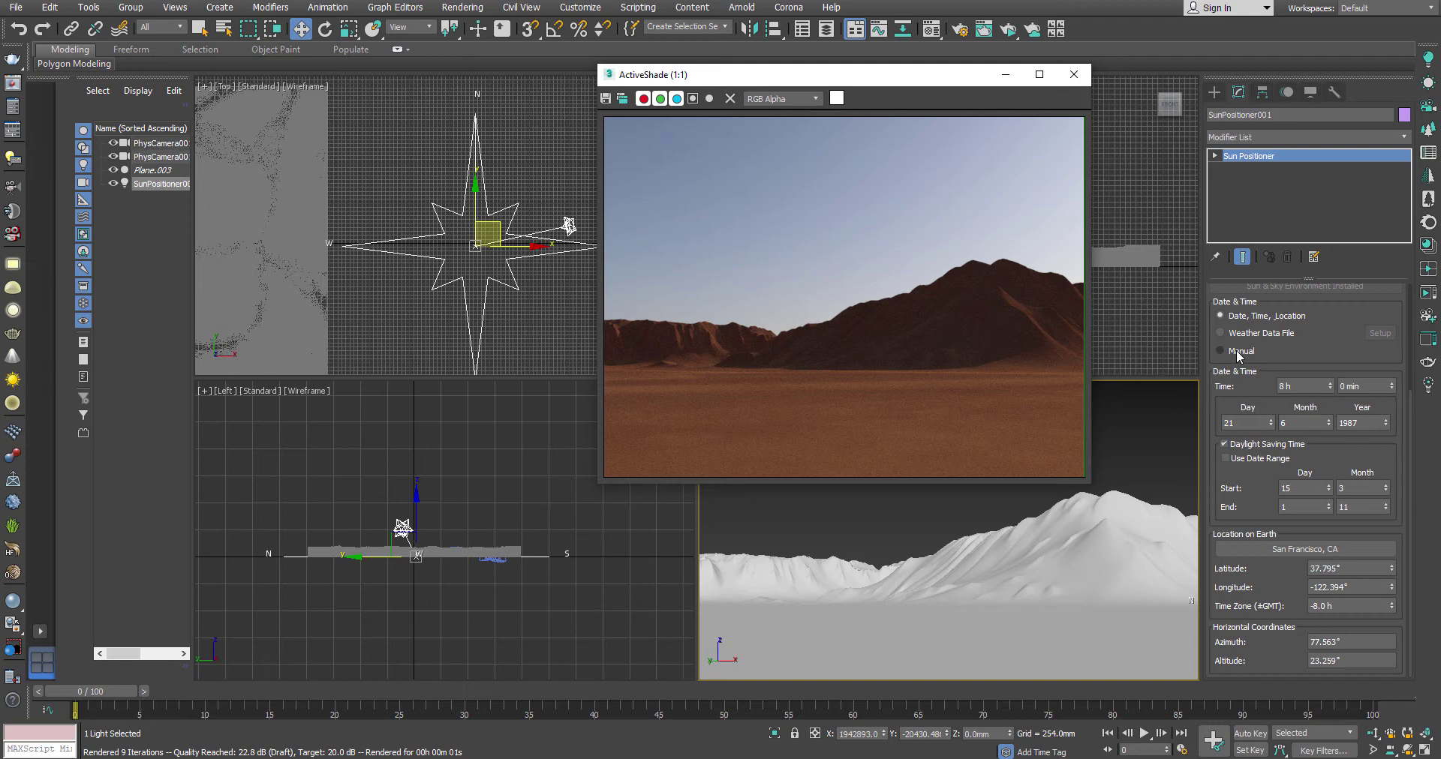
# Try Manual and Date, Time, Location with an azimuth swing, then switch the sun to Weather Data File mode.
pyautogui.click(1238, 352)
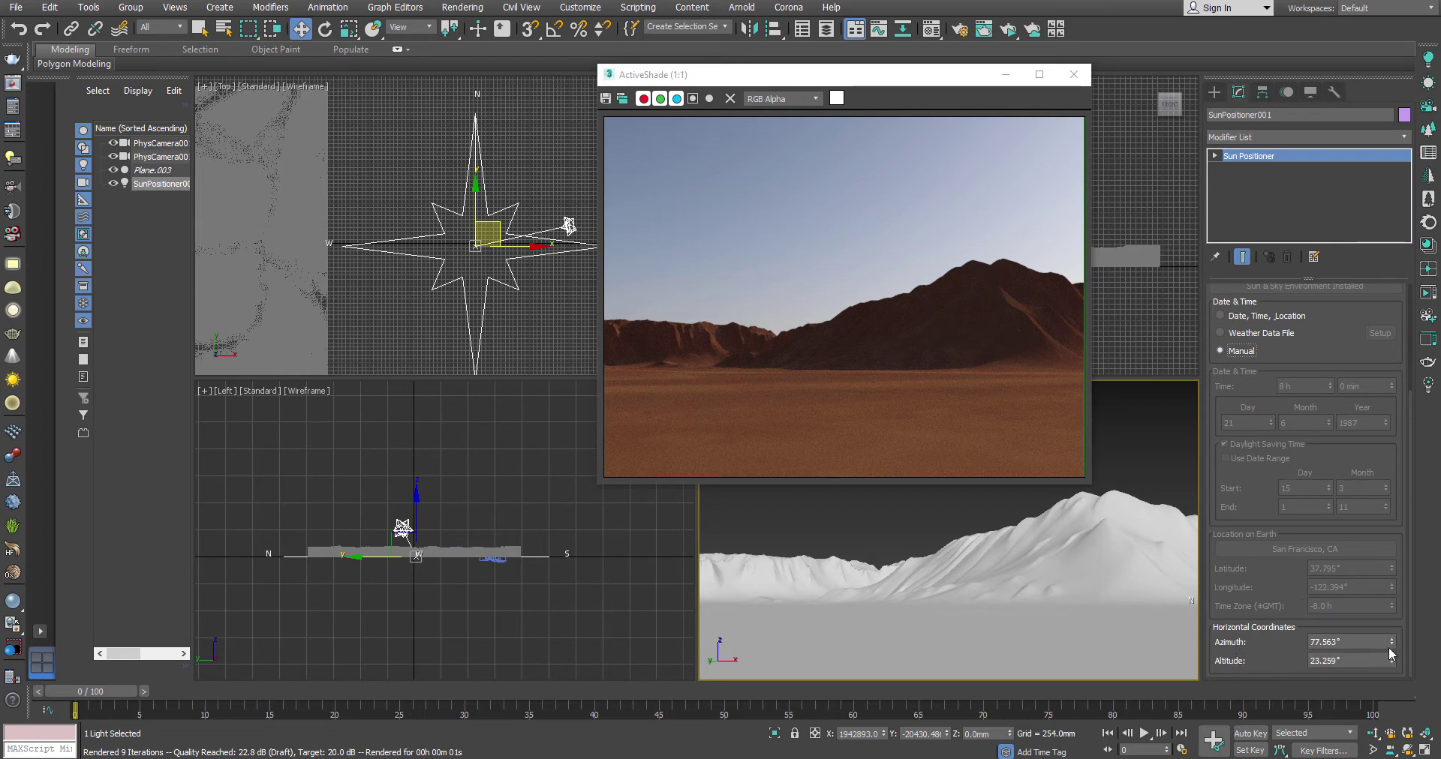
pyautogui.click(1242, 318)
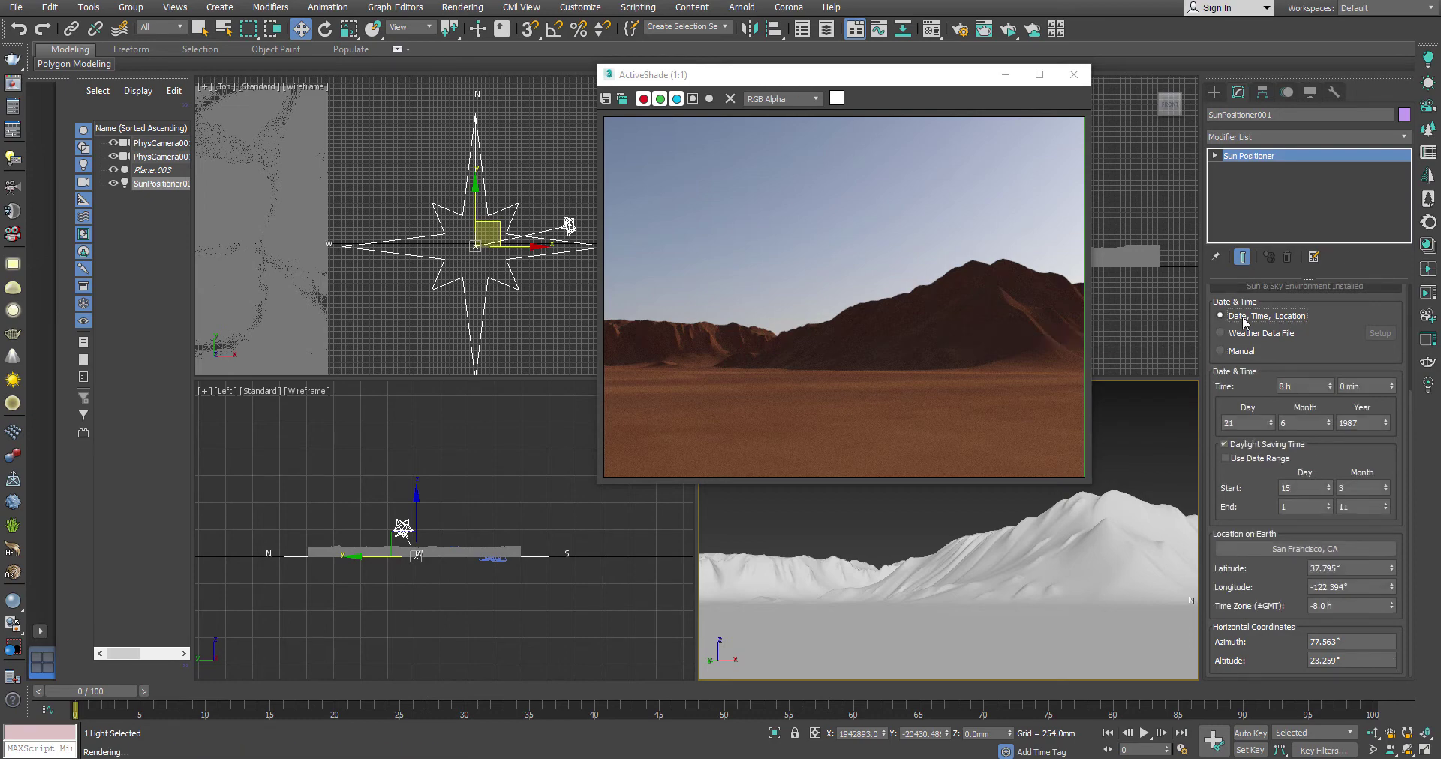
pyautogui.click(1384, 640)
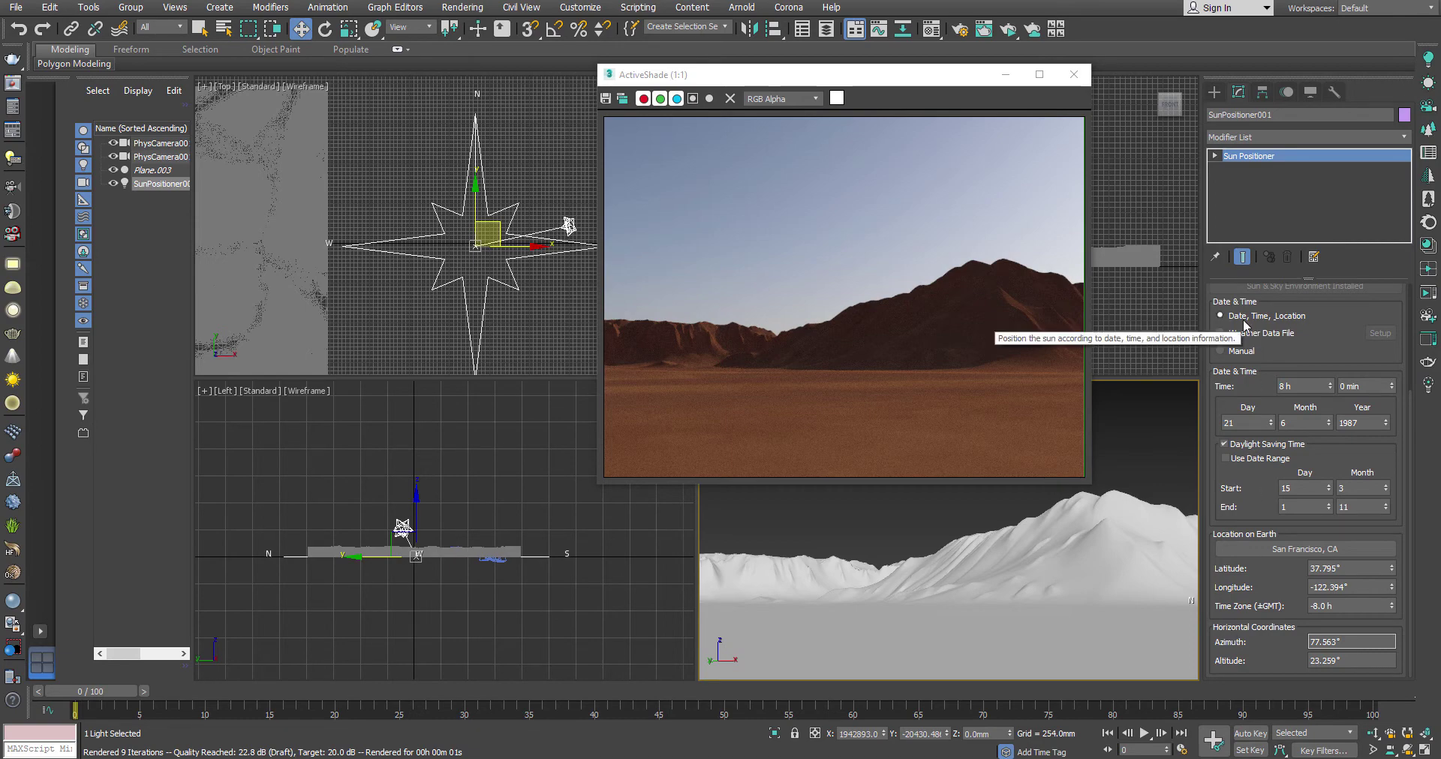
pyautogui.click(1234, 350)
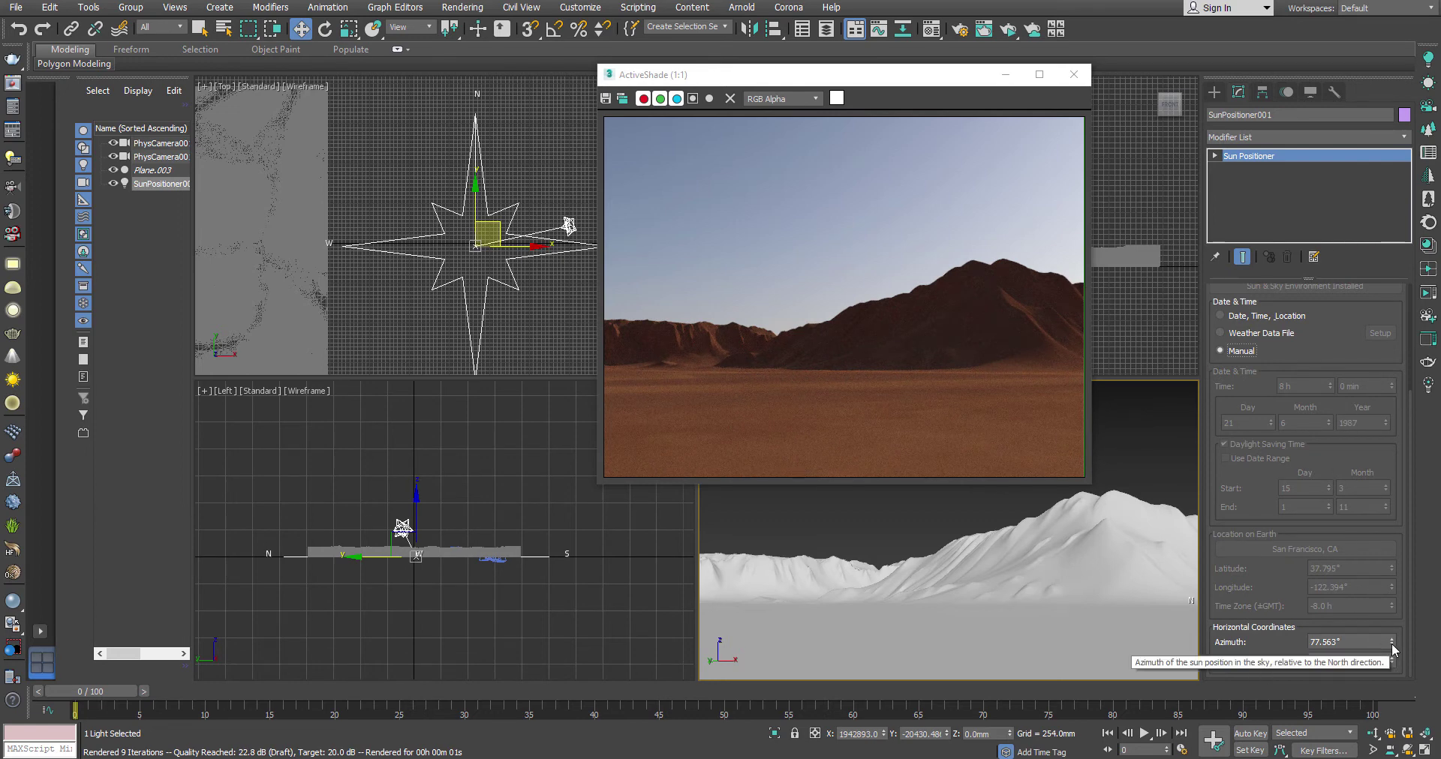
pyautogui.moveTo(1392, 644); pyautogui.dragTo(1397, 5)
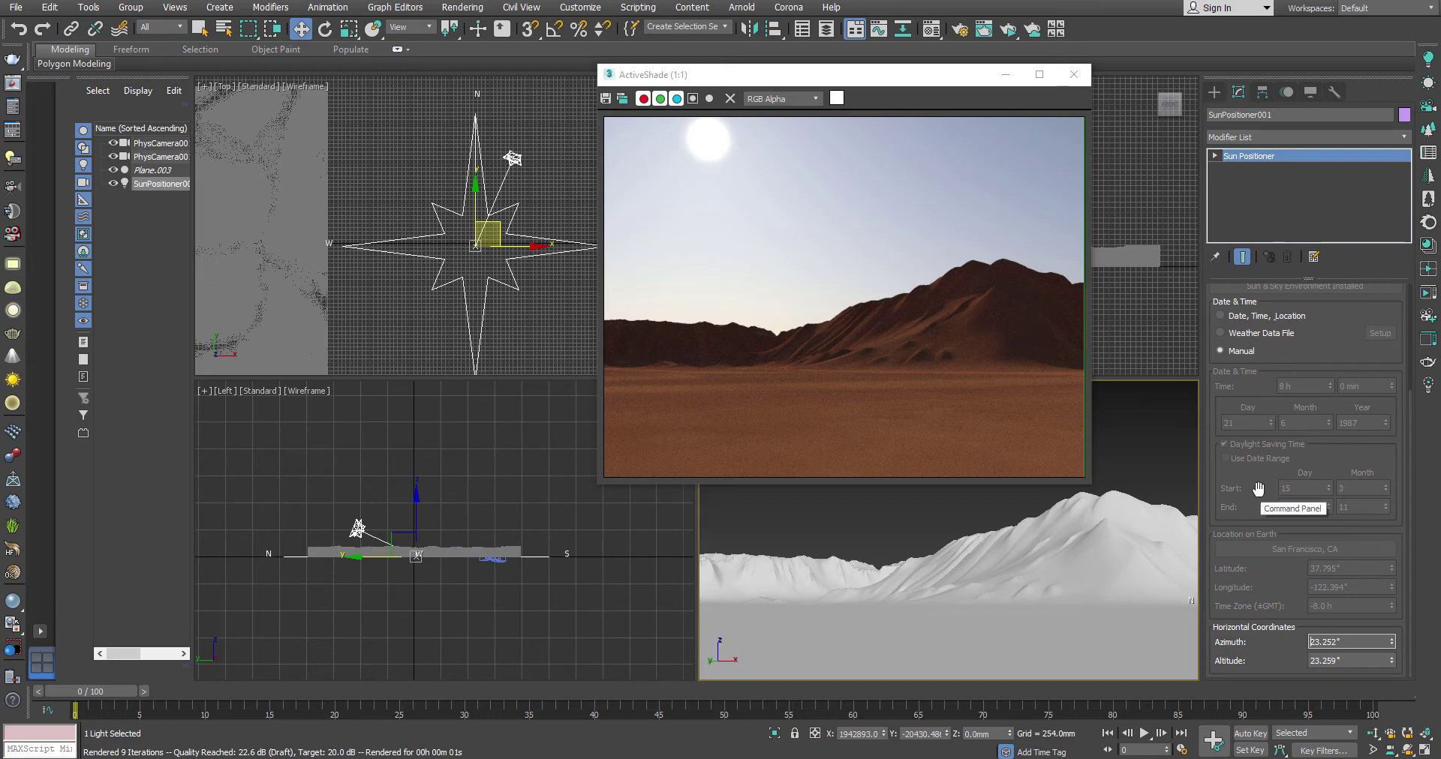
pyautogui.click(1282, 338)
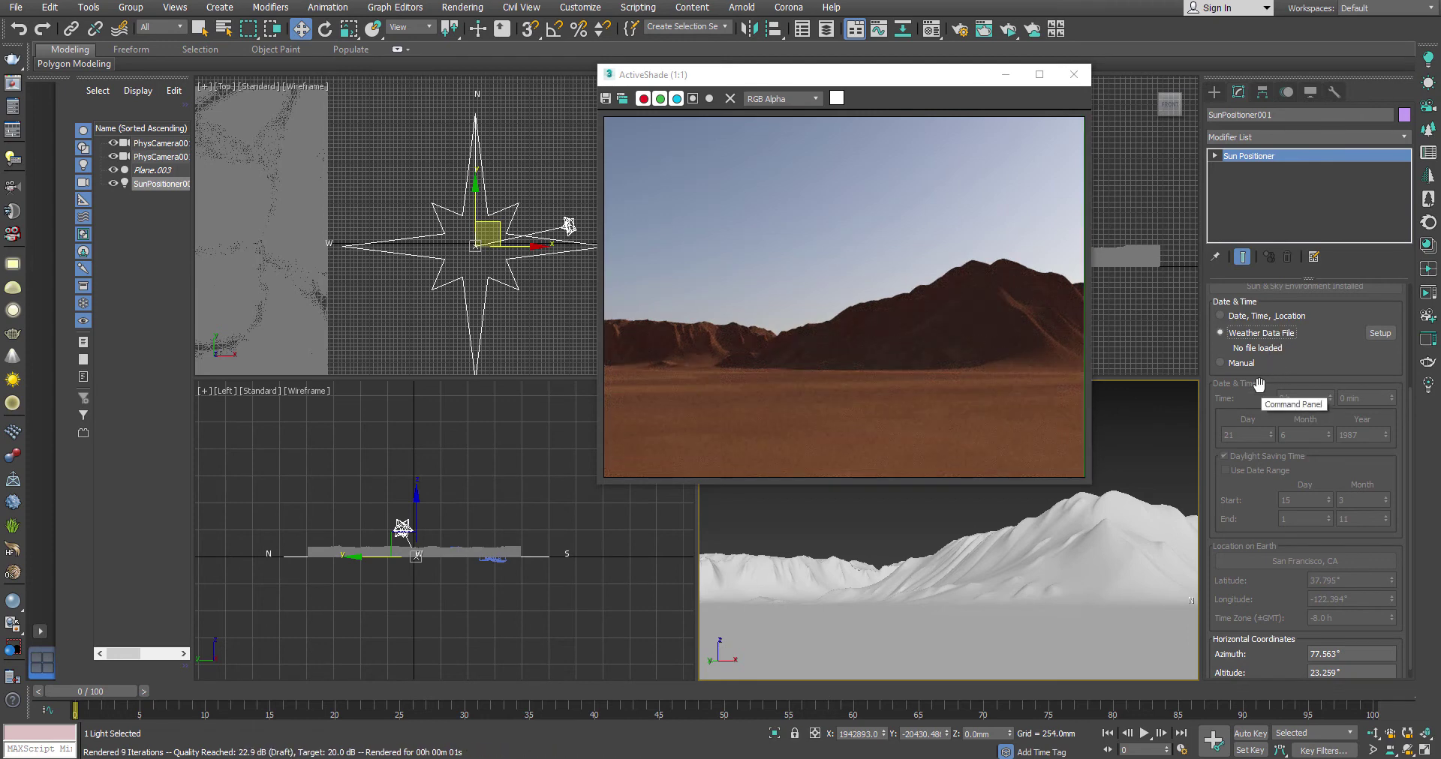
# Open the Weather Data File Setup and drag the Configure Weather Data dialog aside.
pyautogui.click(1379, 335)
pyautogui.moveTo(712, 218); pyautogui.dragTo(559, 209)
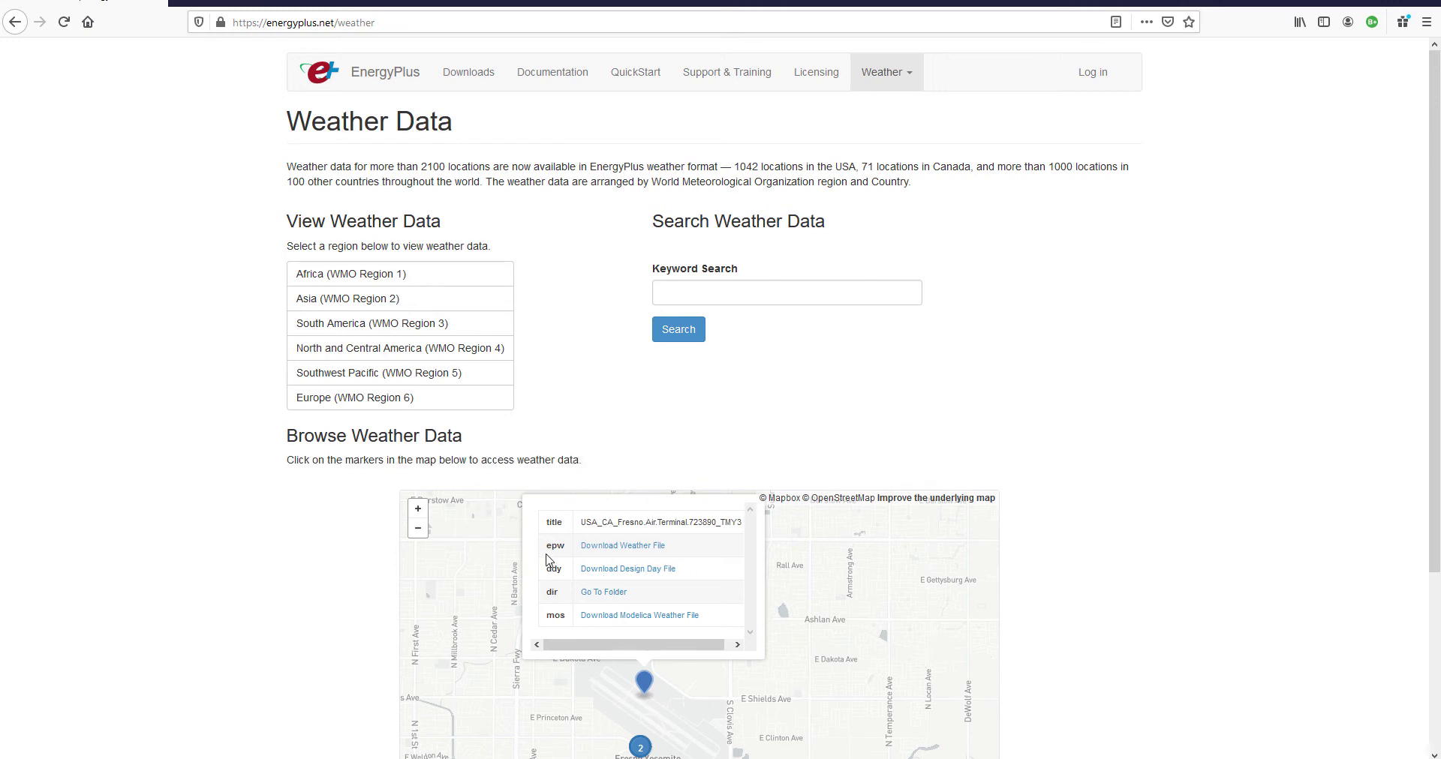
pyautogui.moveTo(532, 548); pyautogui.dragTo(554, 541)
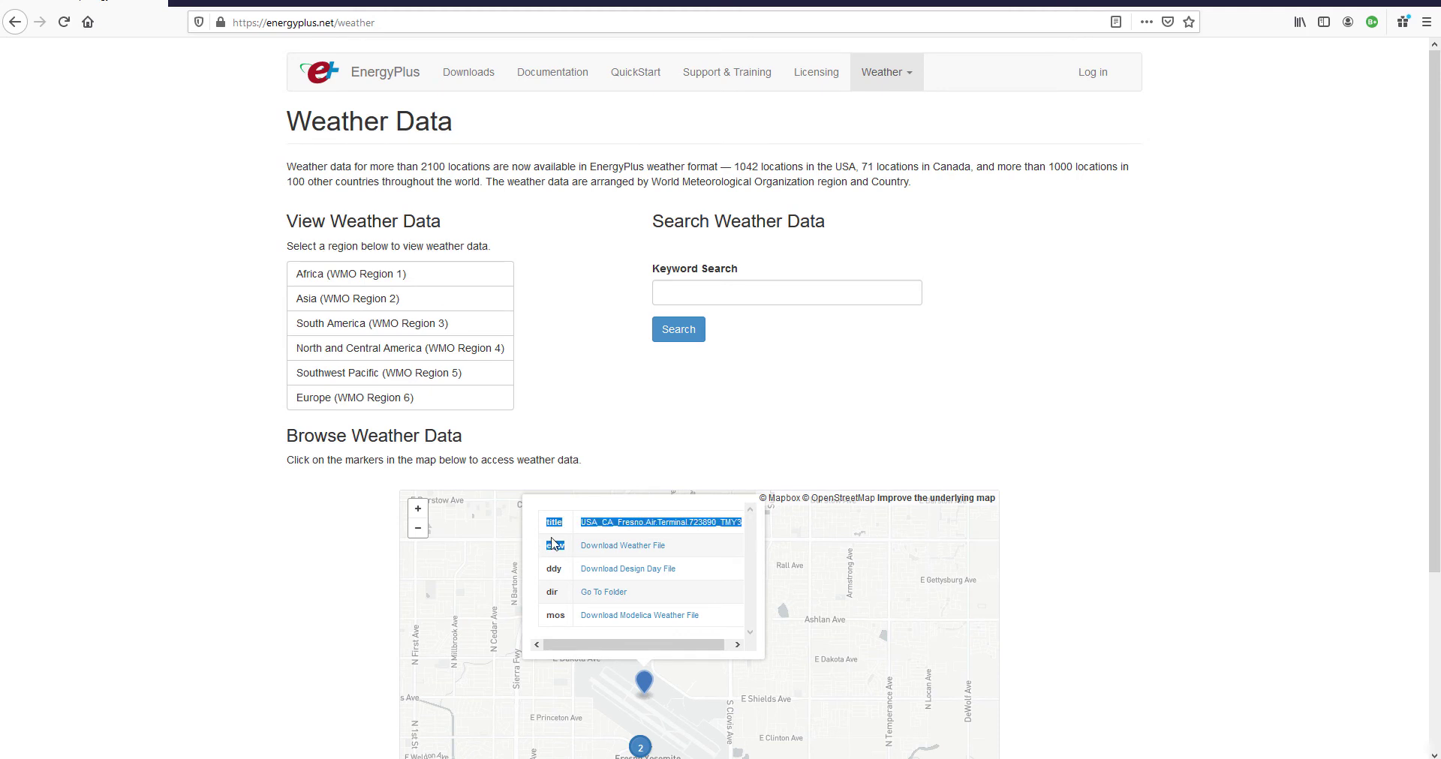
pyautogui.click(559, 546)
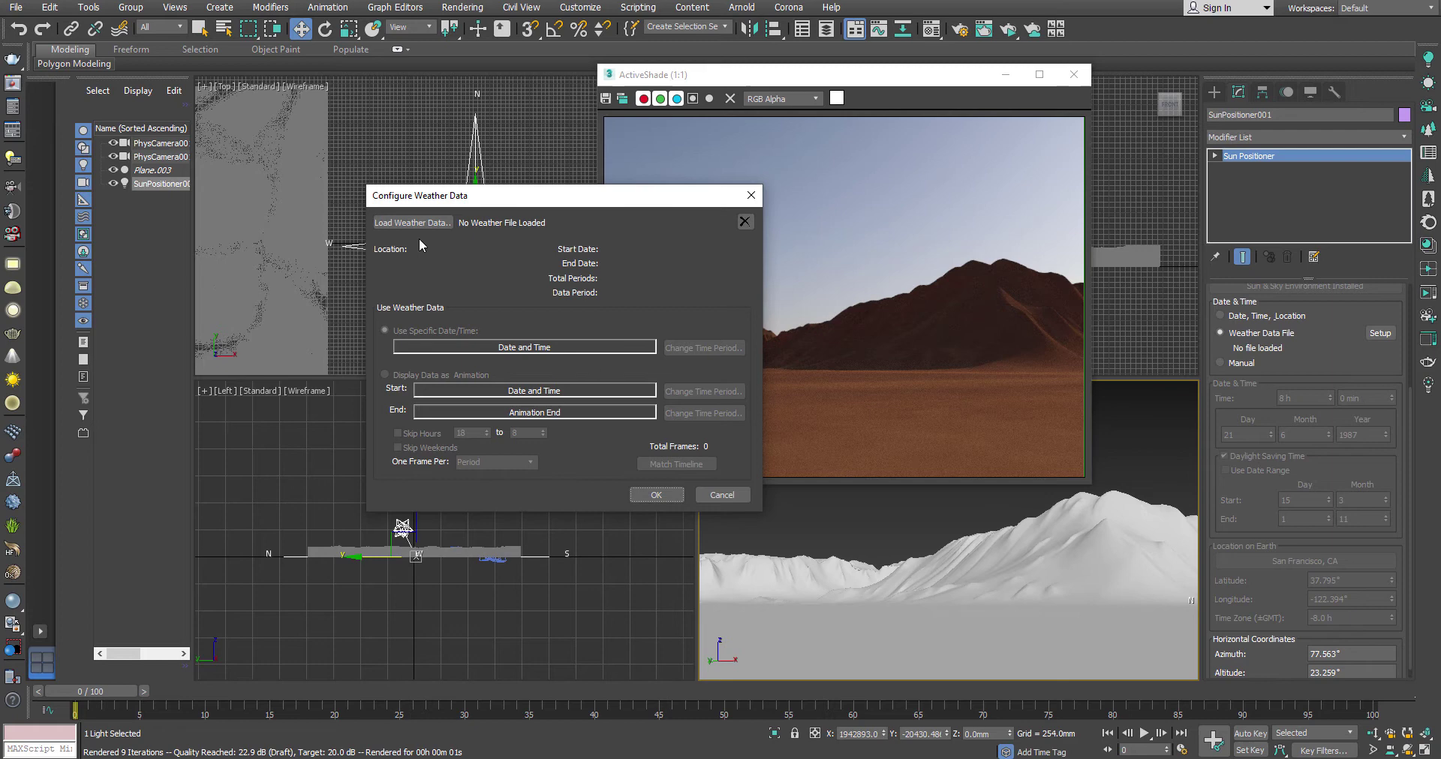
# Load the San Francisco airport EPW weather file.
pyautogui.click(423, 225)
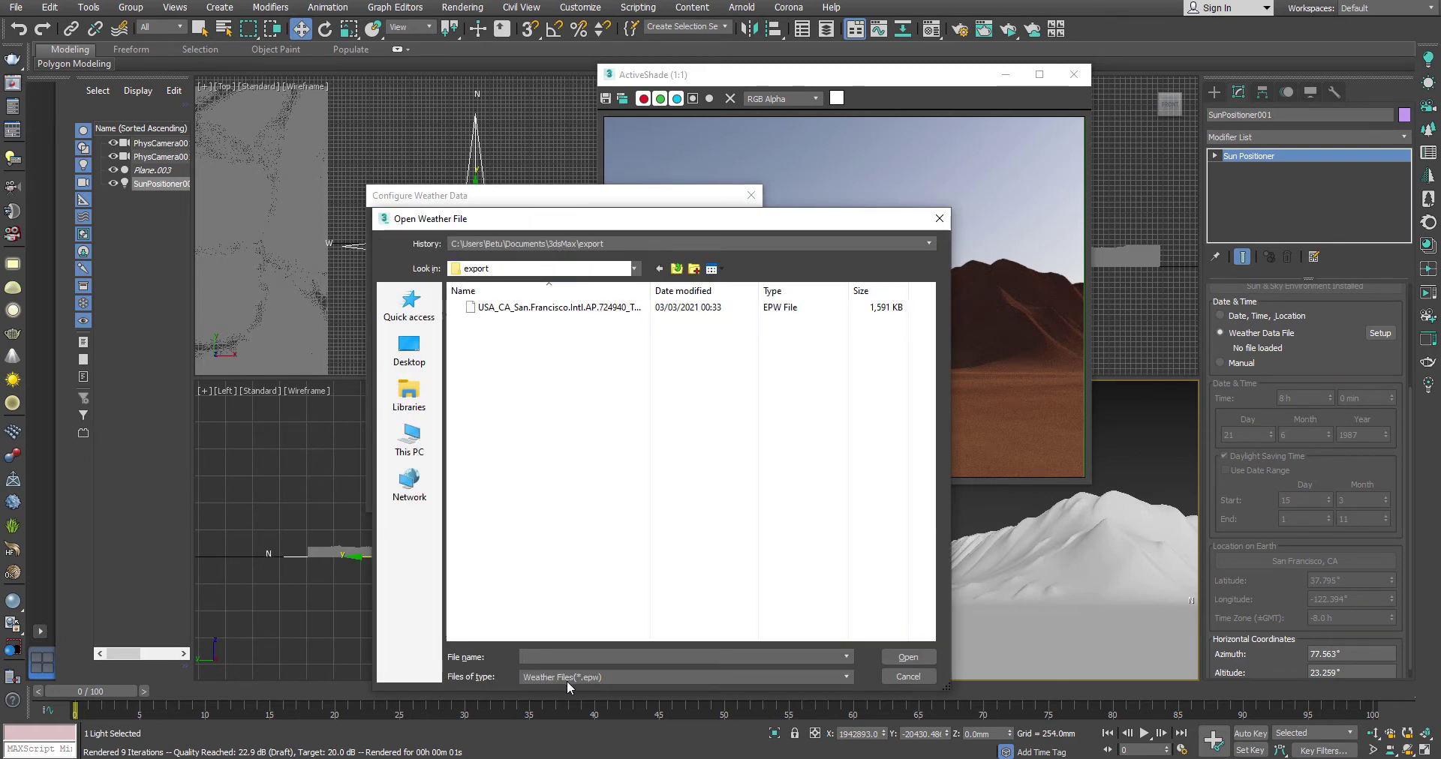
pyautogui.click(567, 309)
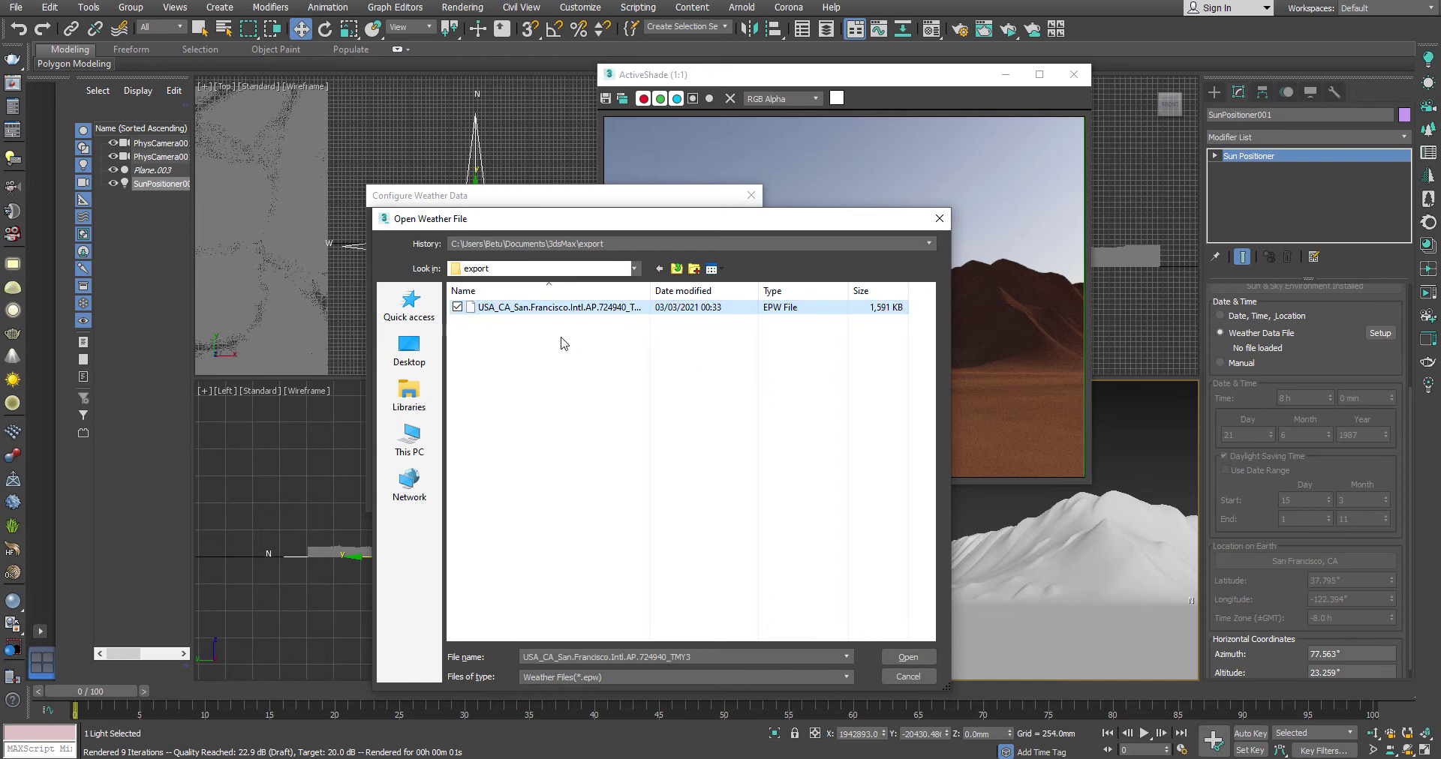
pyautogui.click(917, 656)
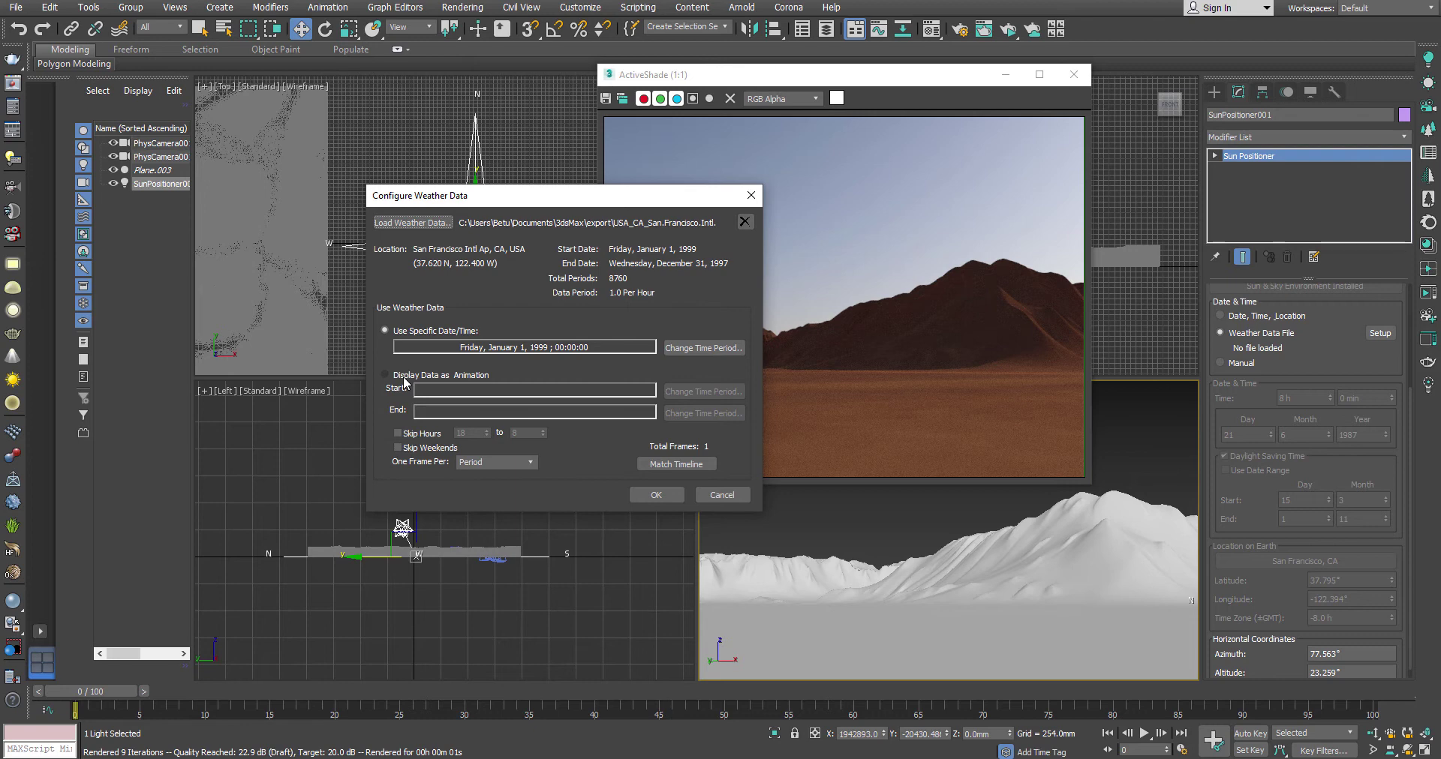
# Keep Use Specific Date/Time at midnight 1 January 1999, confirm, and reopen the weather Setup.
pyautogui.click(406, 378)
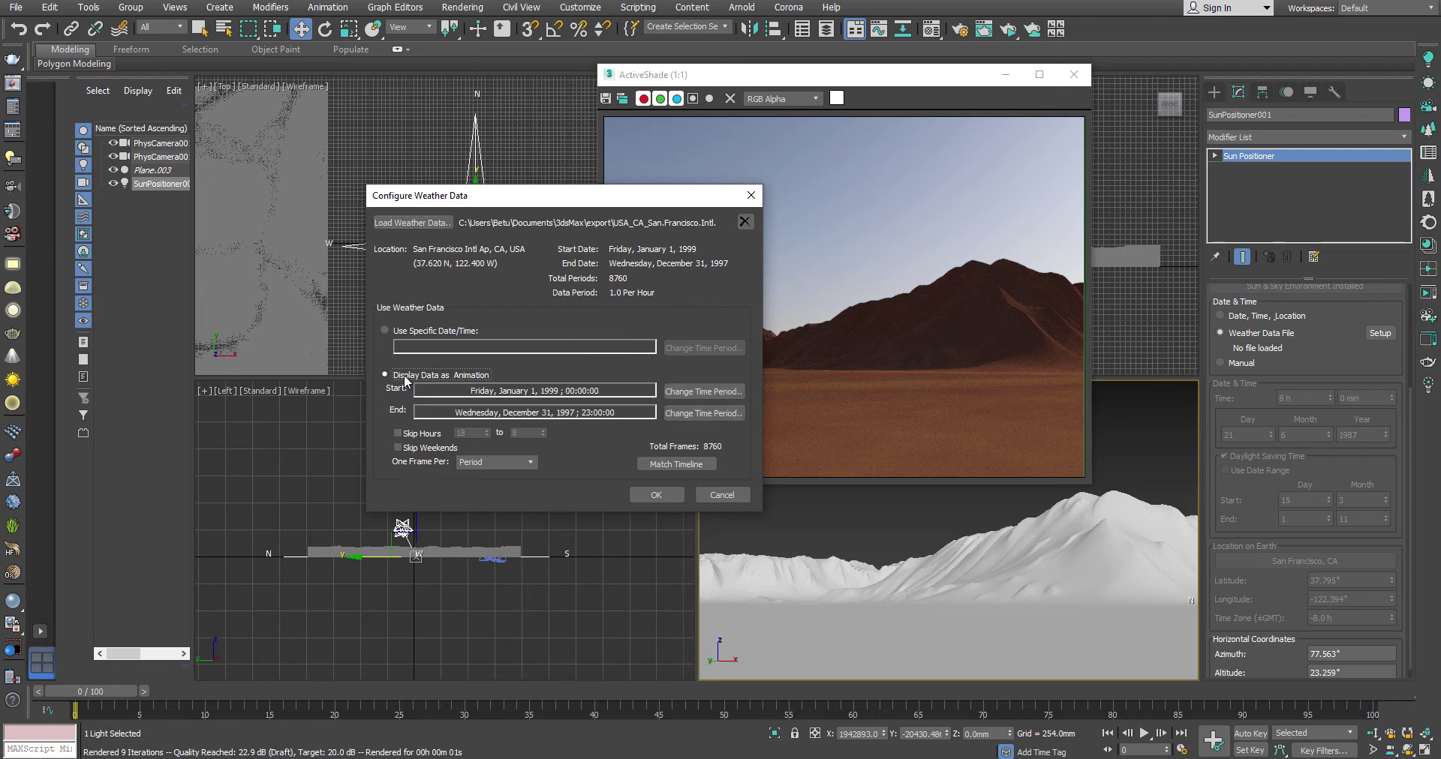
pyautogui.click(417, 332)
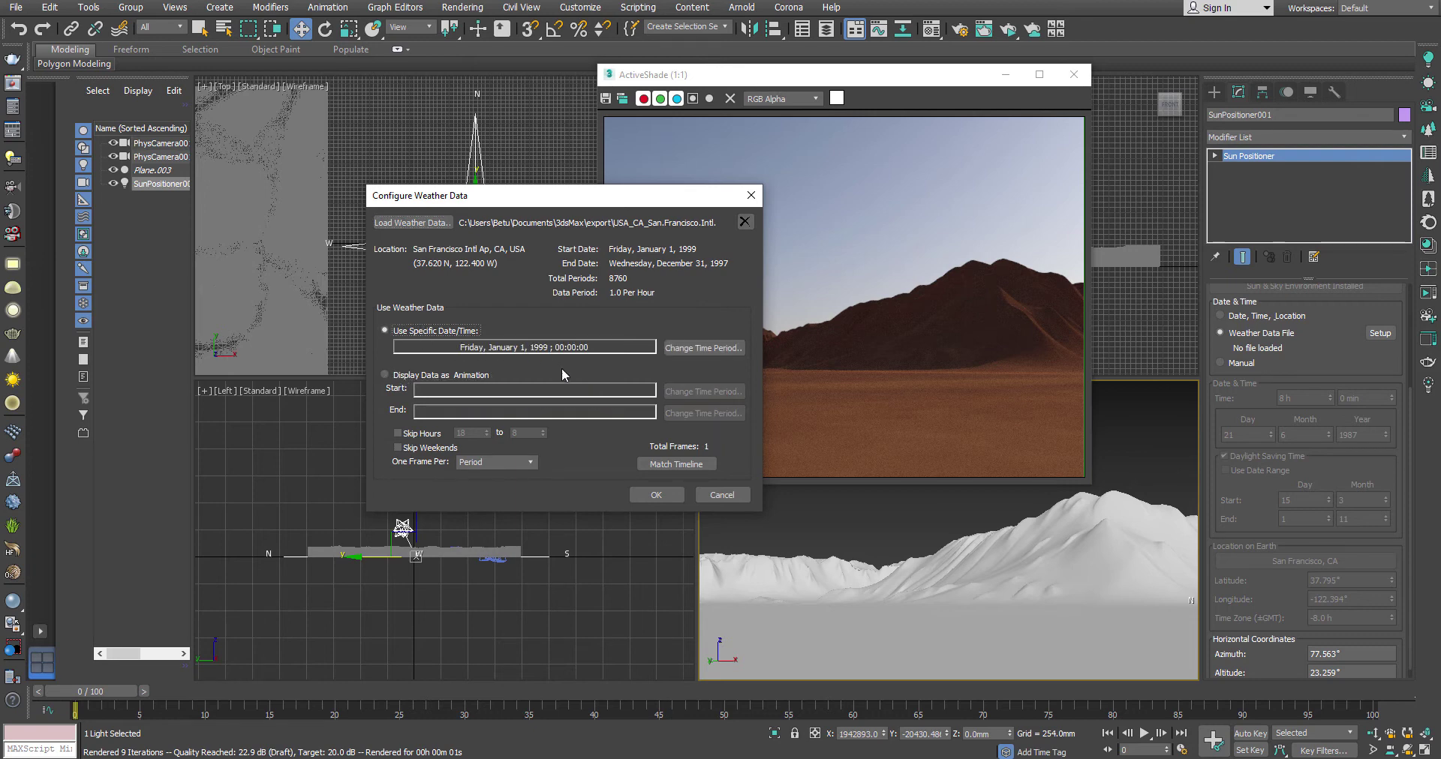
pyautogui.click(658, 495)
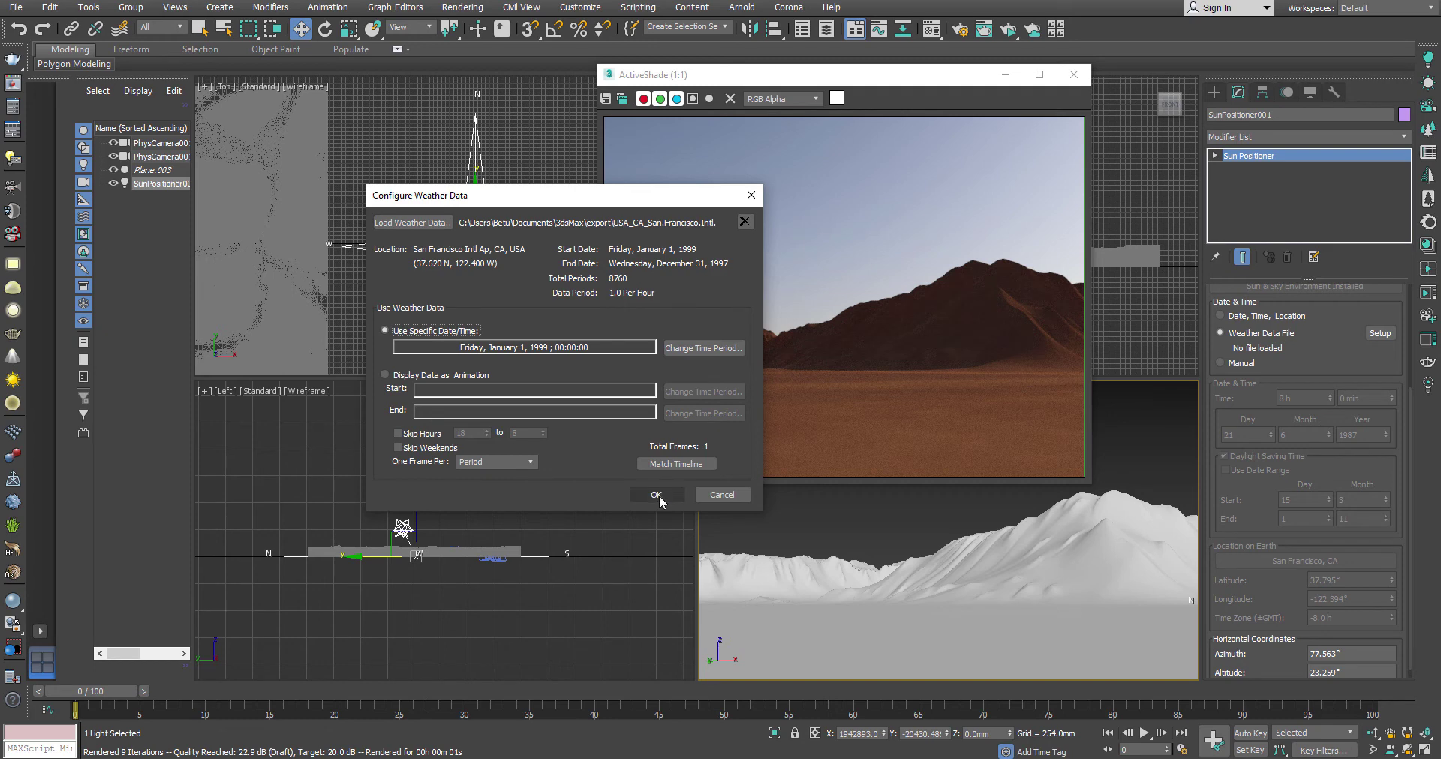
pyautogui.click(656, 496)
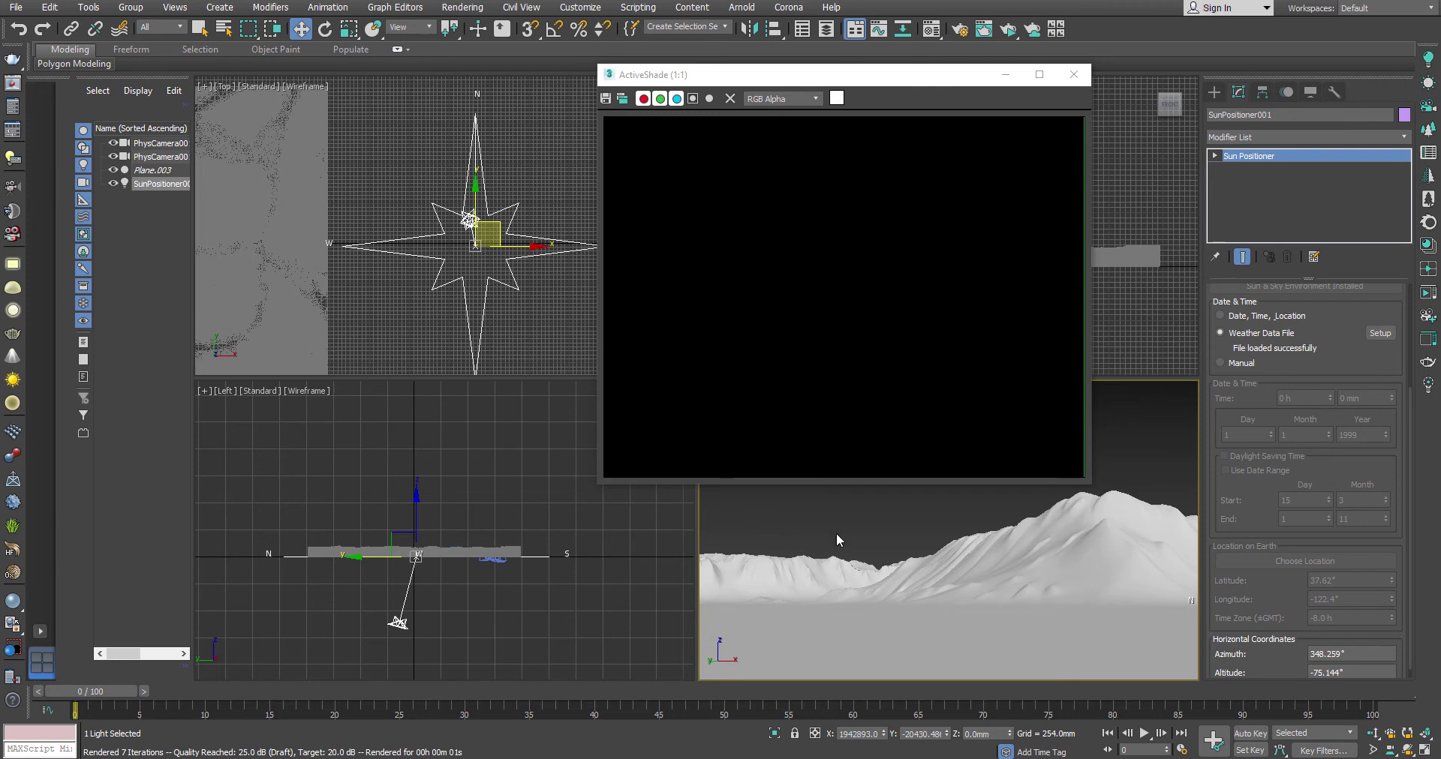
pyautogui.click(1385, 335)
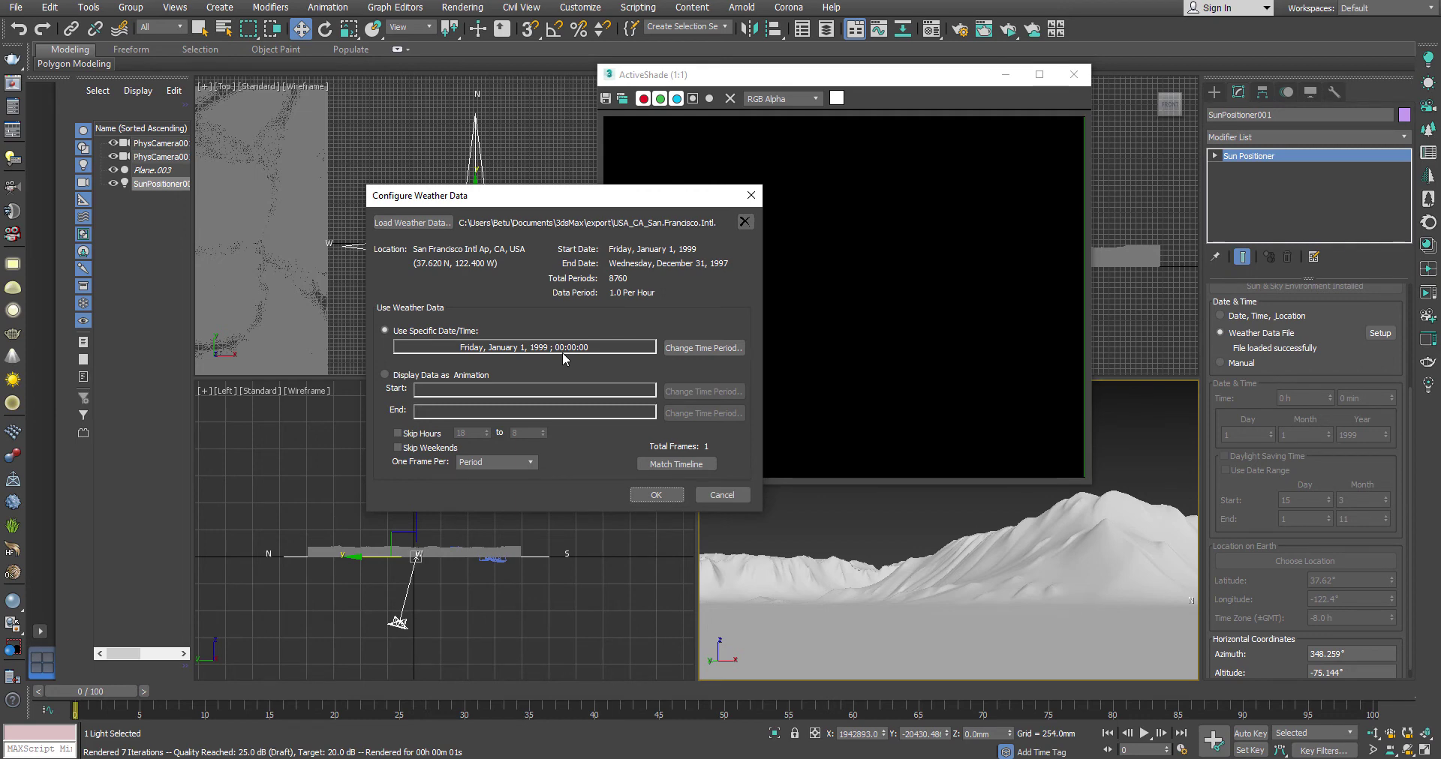
# Set the weather-file sun's time period to February 12, 1977, 13:00 and apply it.
pyautogui.click(678, 350)
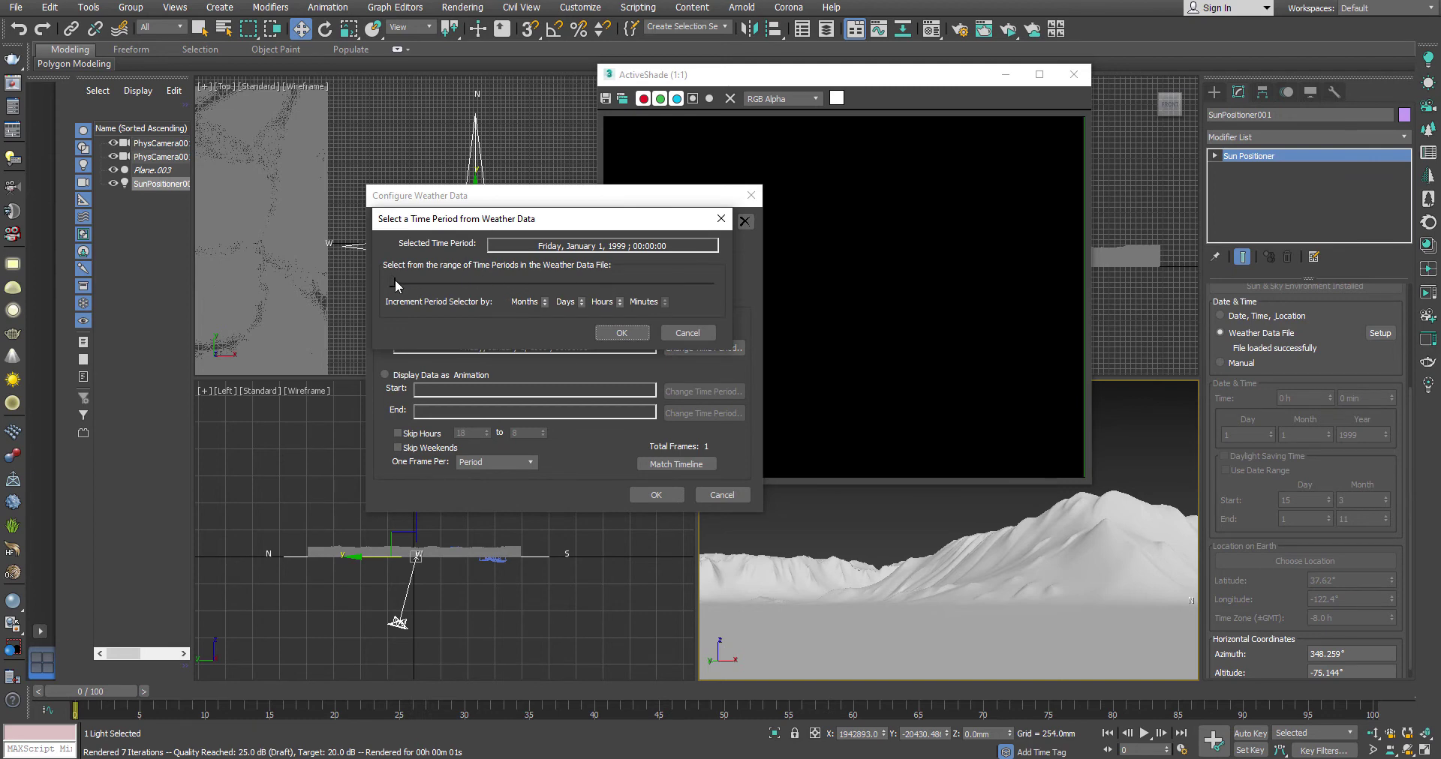
pyautogui.moveTo(396, 285); pyautogui.dragTo(429, 290)
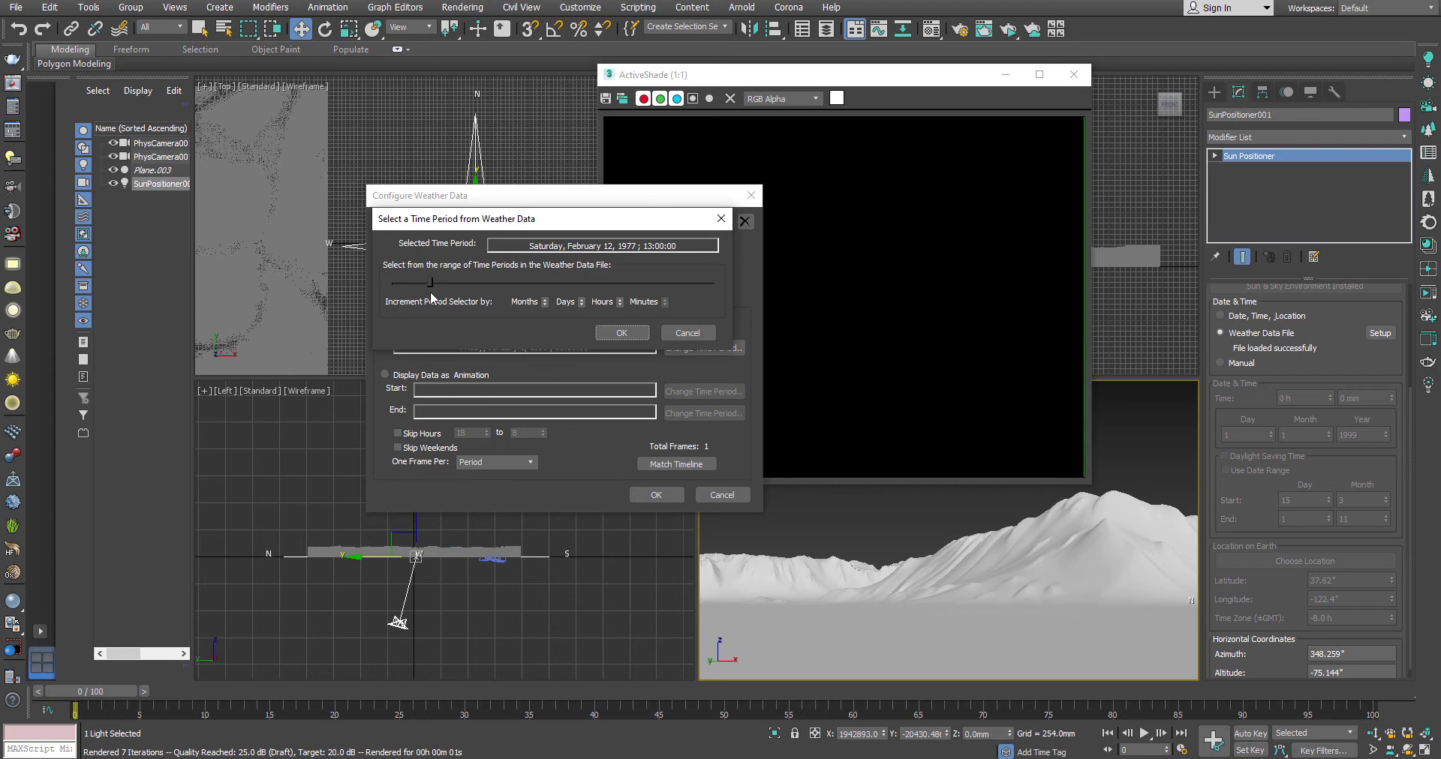
pyautogui.click(622, 332)
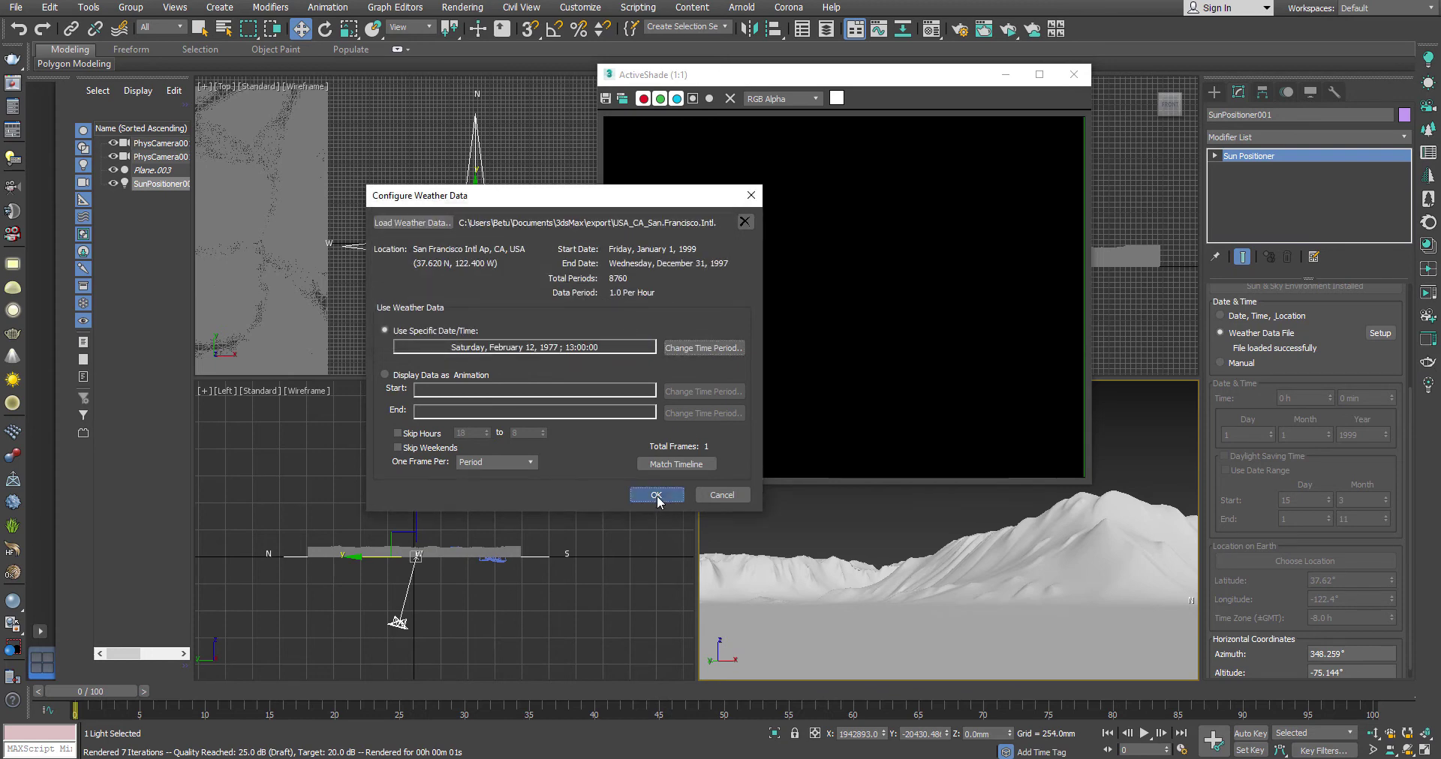
pyautogui.click(657, 495)
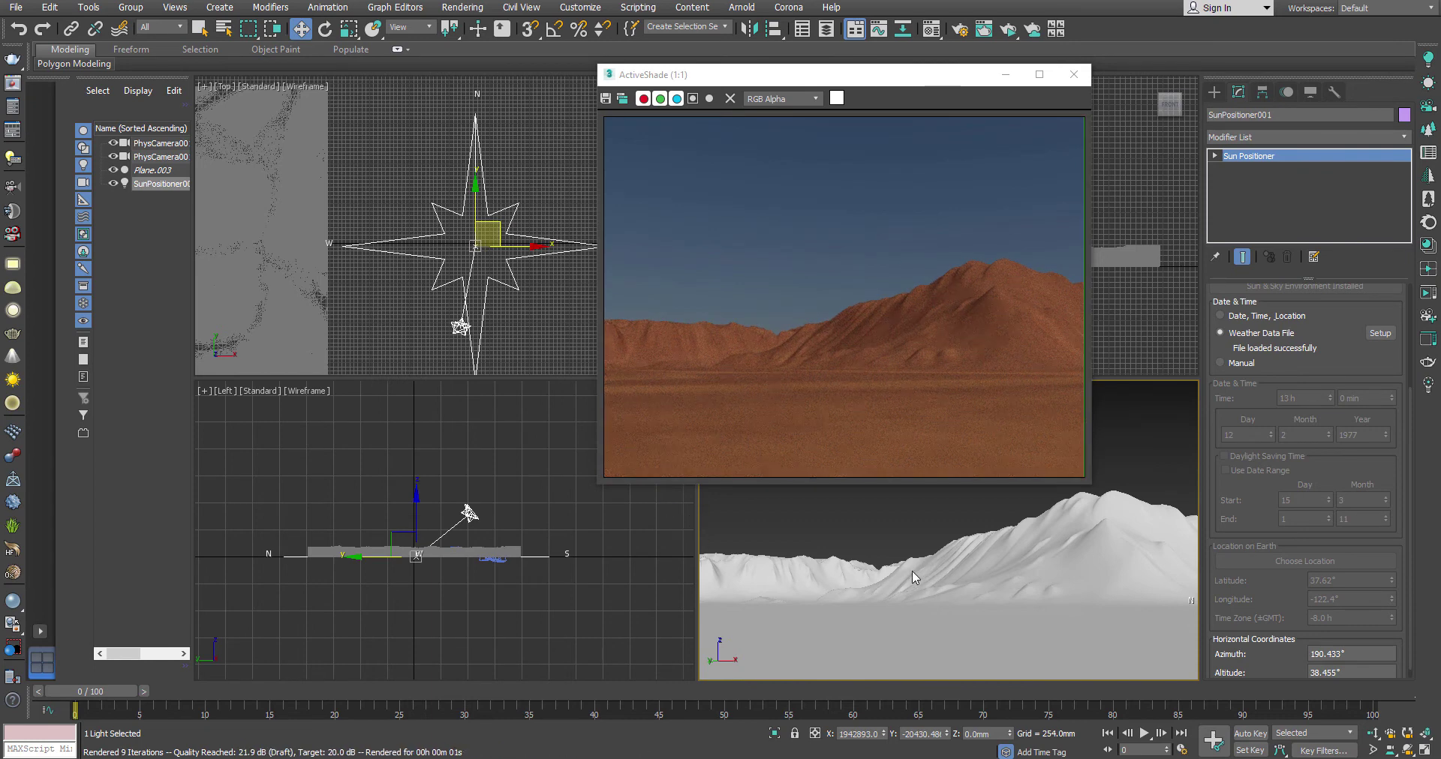
# Change the weather-file sun date to April 30, 2000, 23:00, dropping the sun below the horizon.
pyautogui.click(1373, 334)
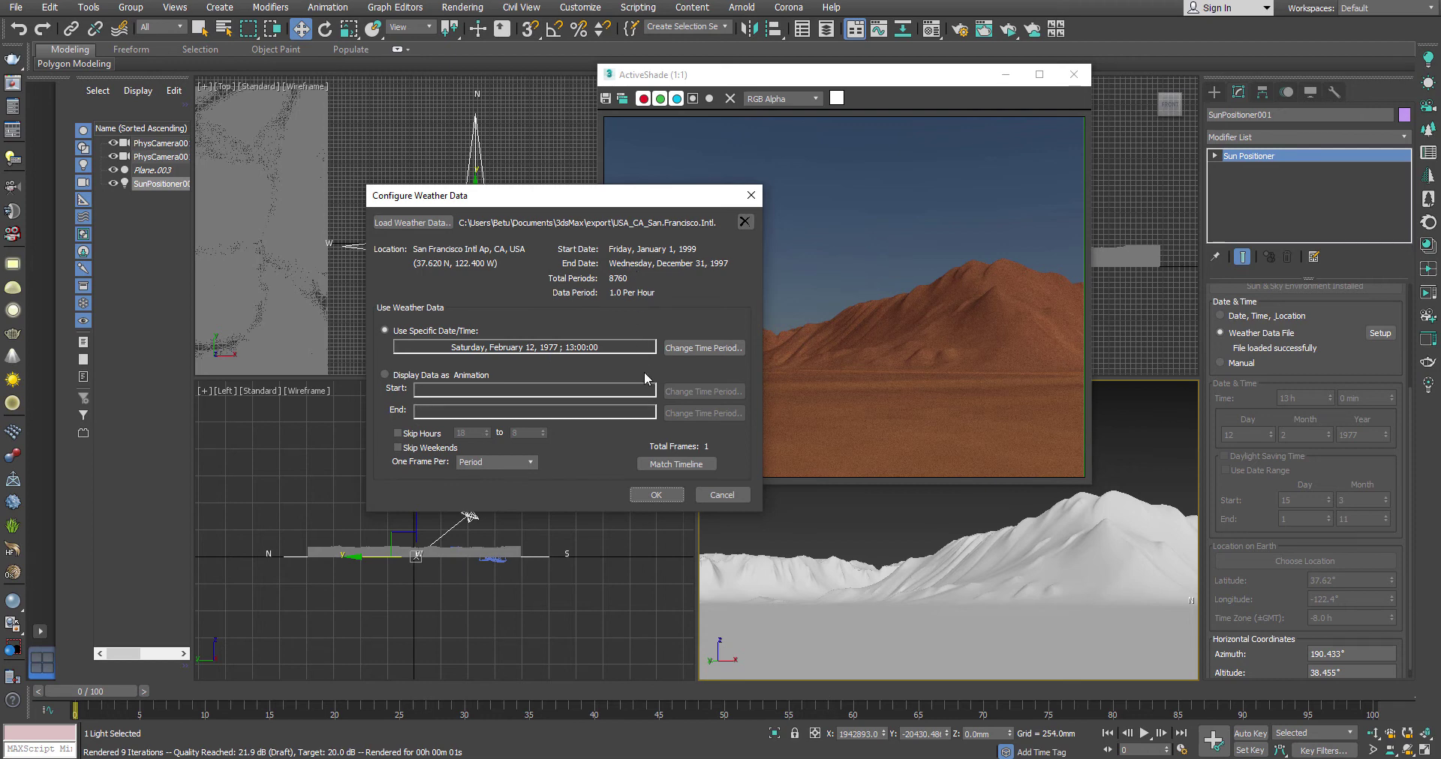
pyautogui.click(683, 350)
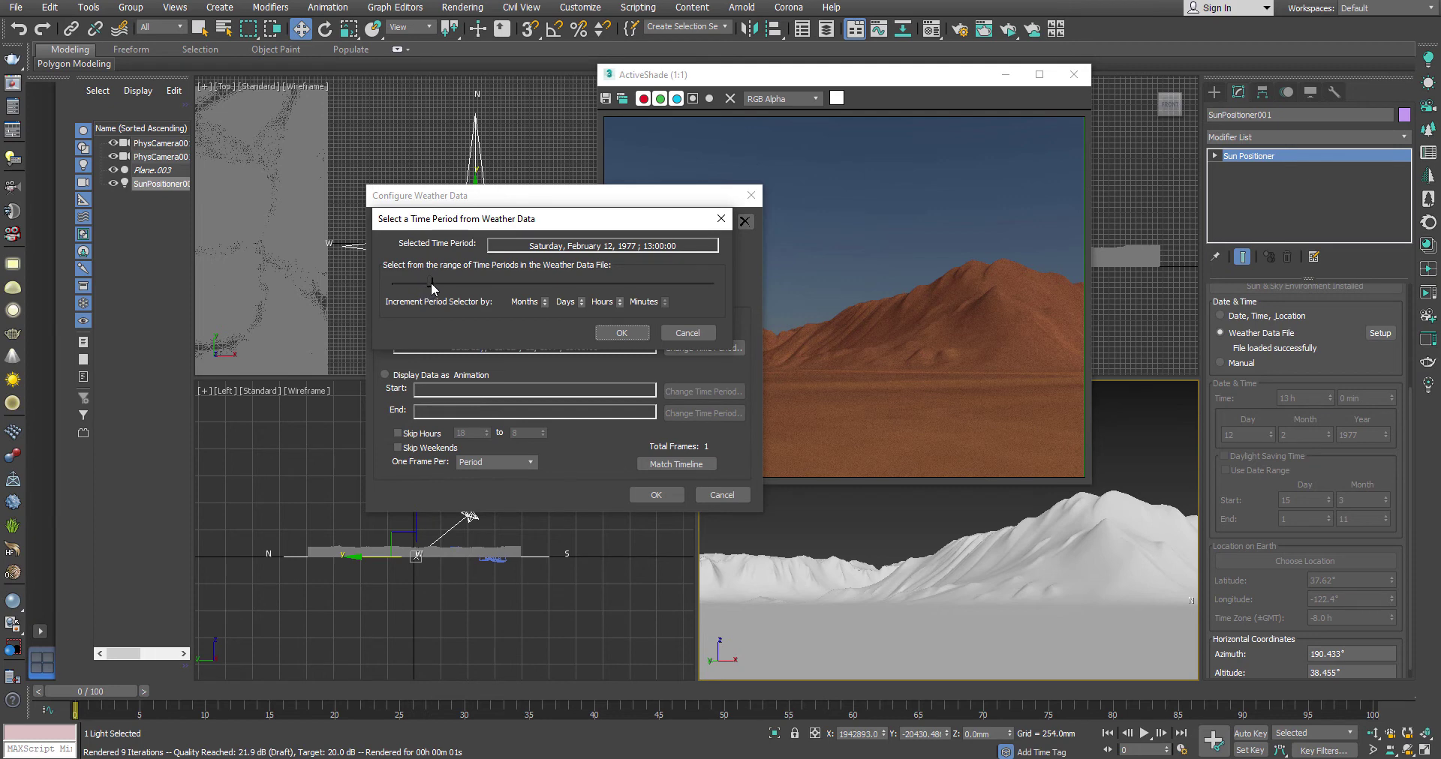
pyautogui.moveTo(431, 282); pyautogui.dragTo(496, 291)
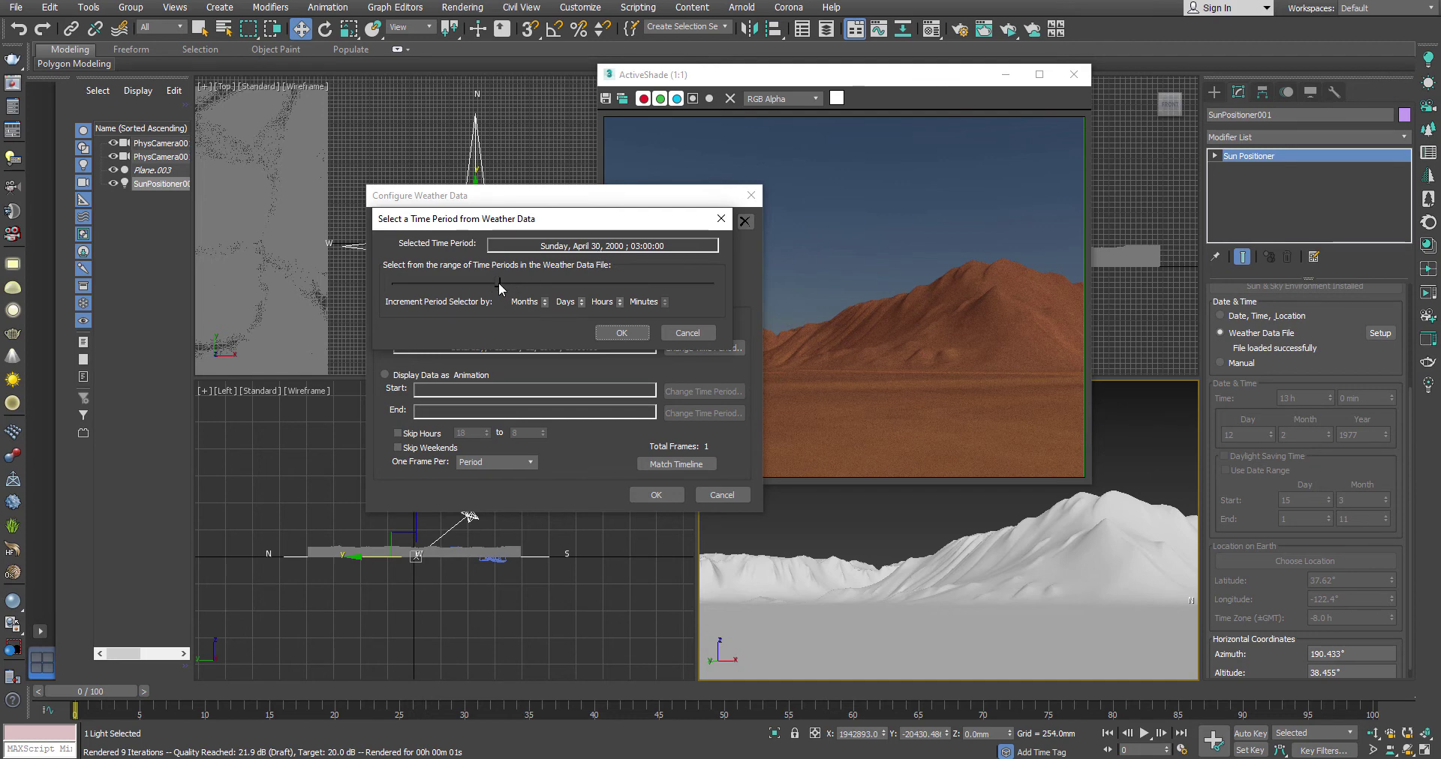
pyautogui.moveTo(498, 282); pyautogui.dragTo(498, 282)
pyautogui.click(622, 333)
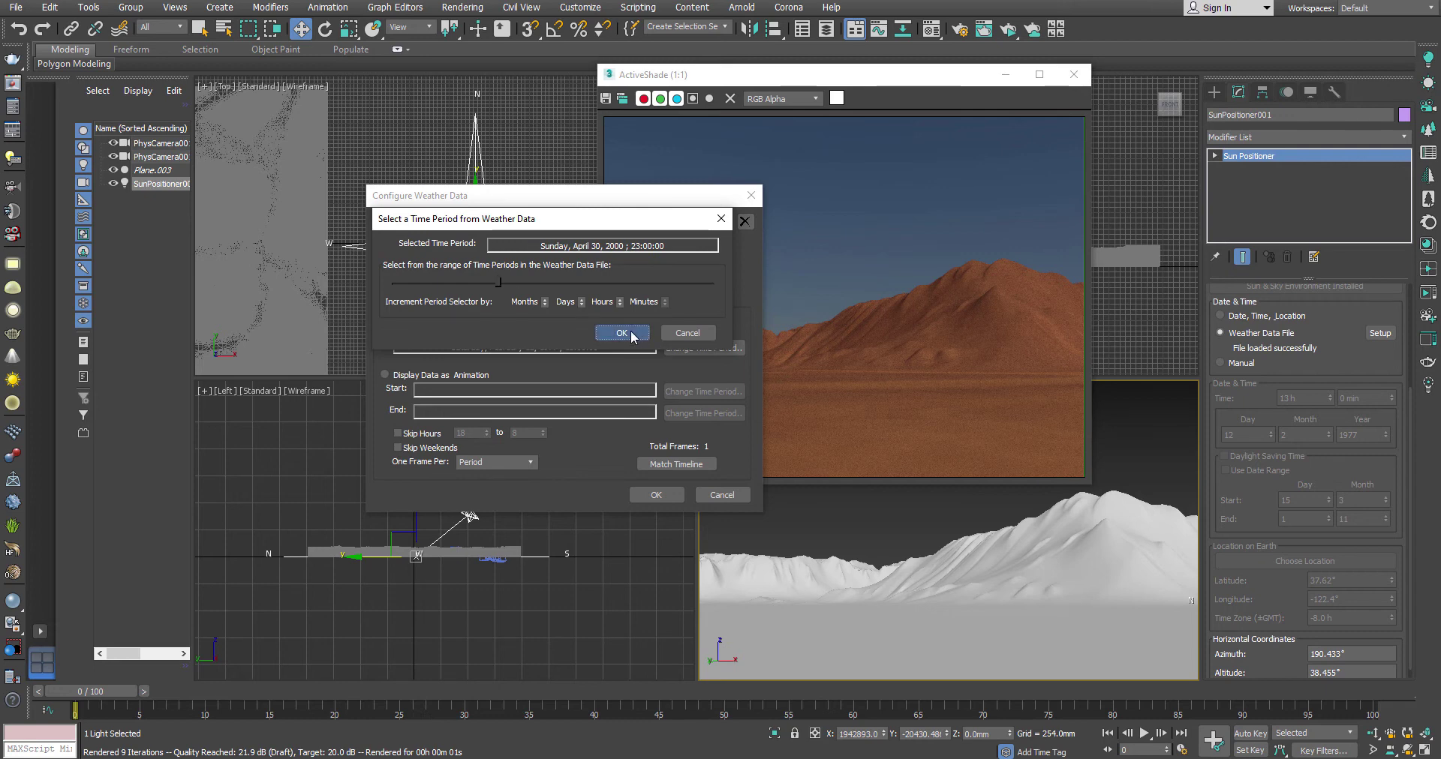
pyautogui.click(655, 495)
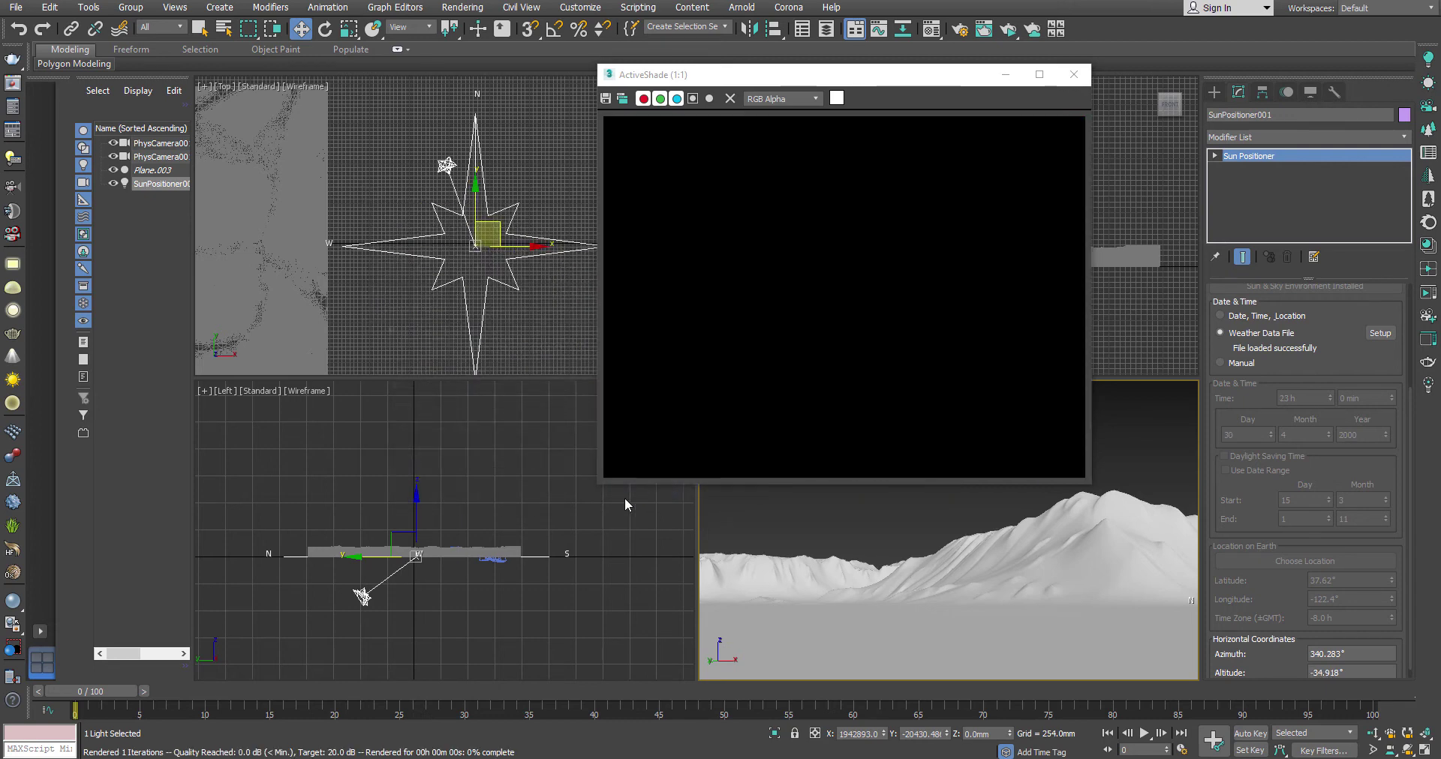
# Move the weather-file sun's time period to May 4, 1996, 09:00 and apply it.
pyautogui.click(1378, 334)
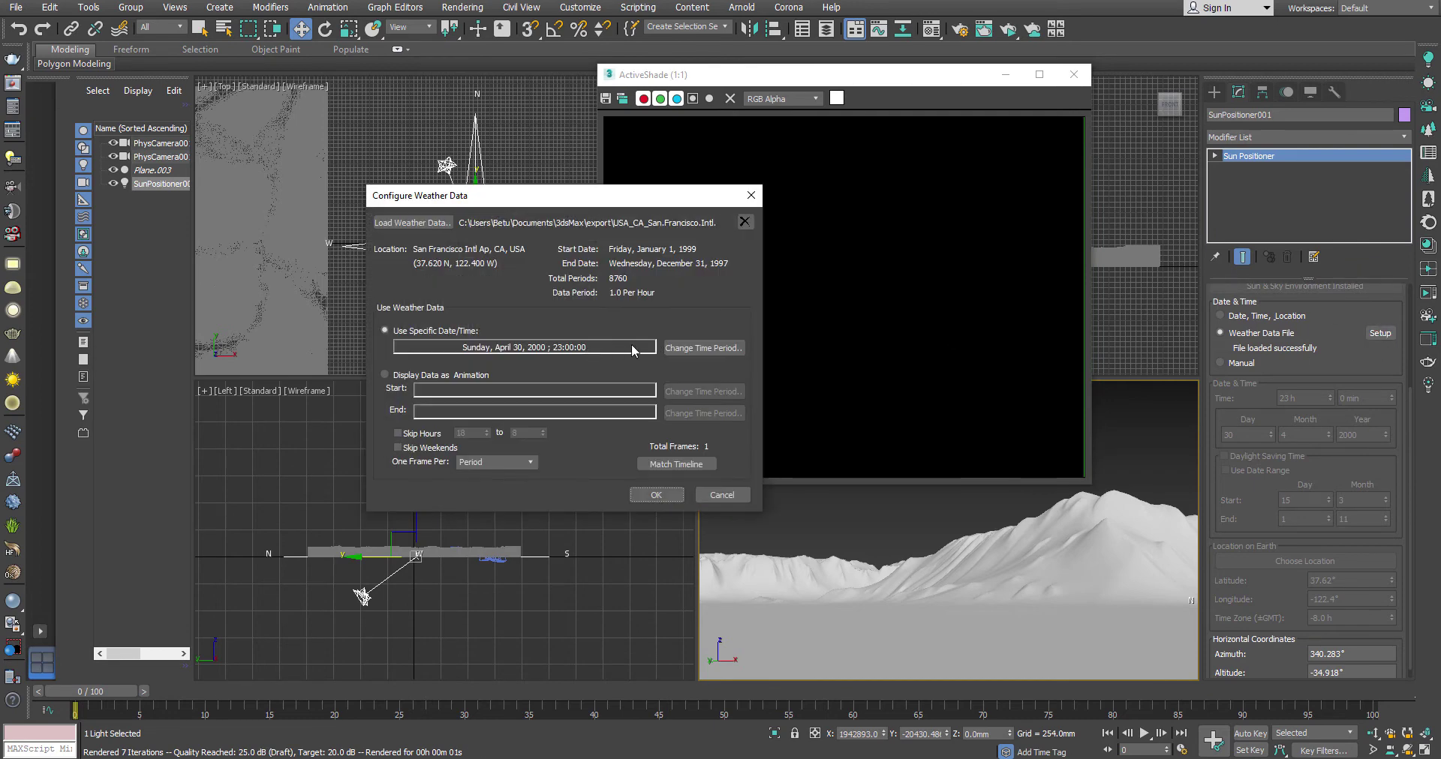
pyautogui.click(680, 350)
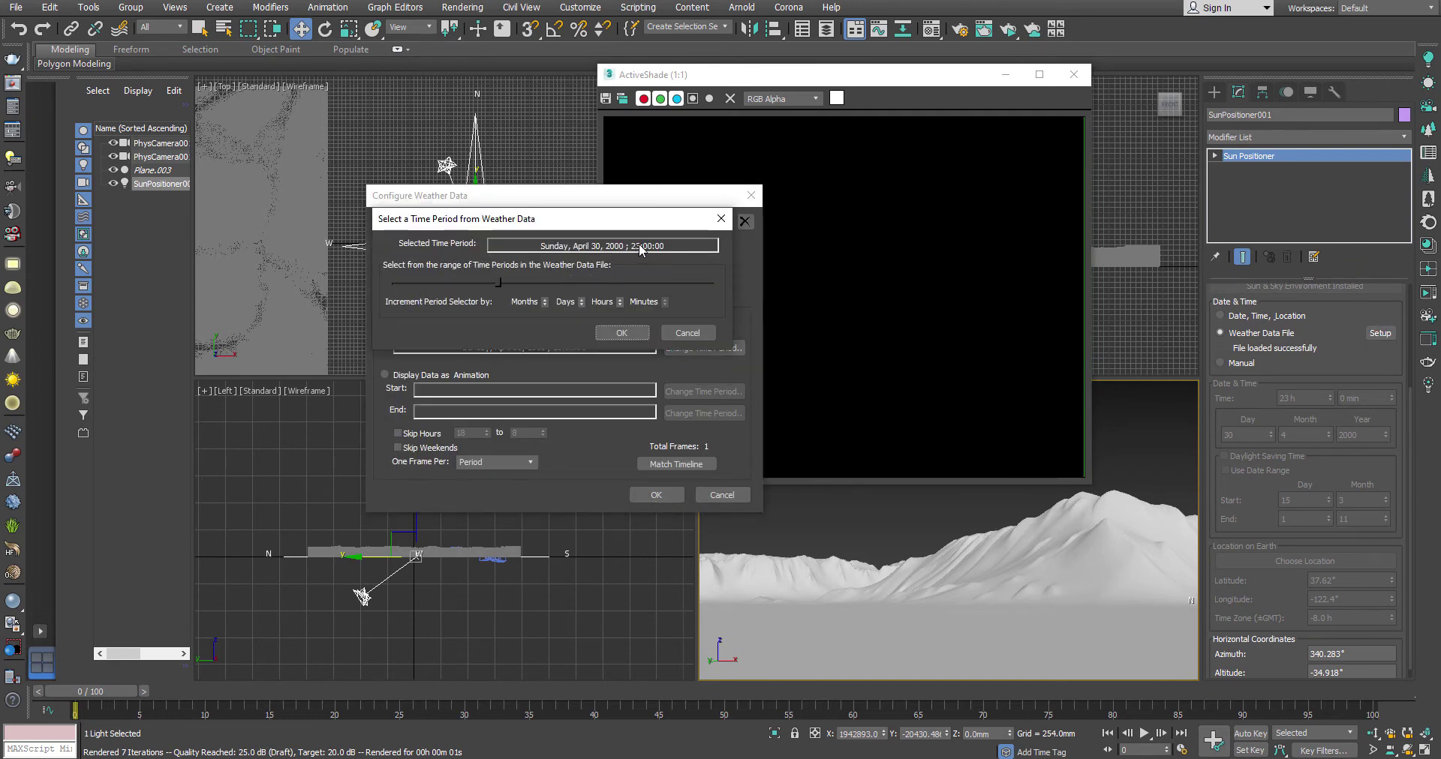
pyautogui.click(499, 283)
pyautogui.moveTo(500, 283); pyautogui.dragTo(501, 283)
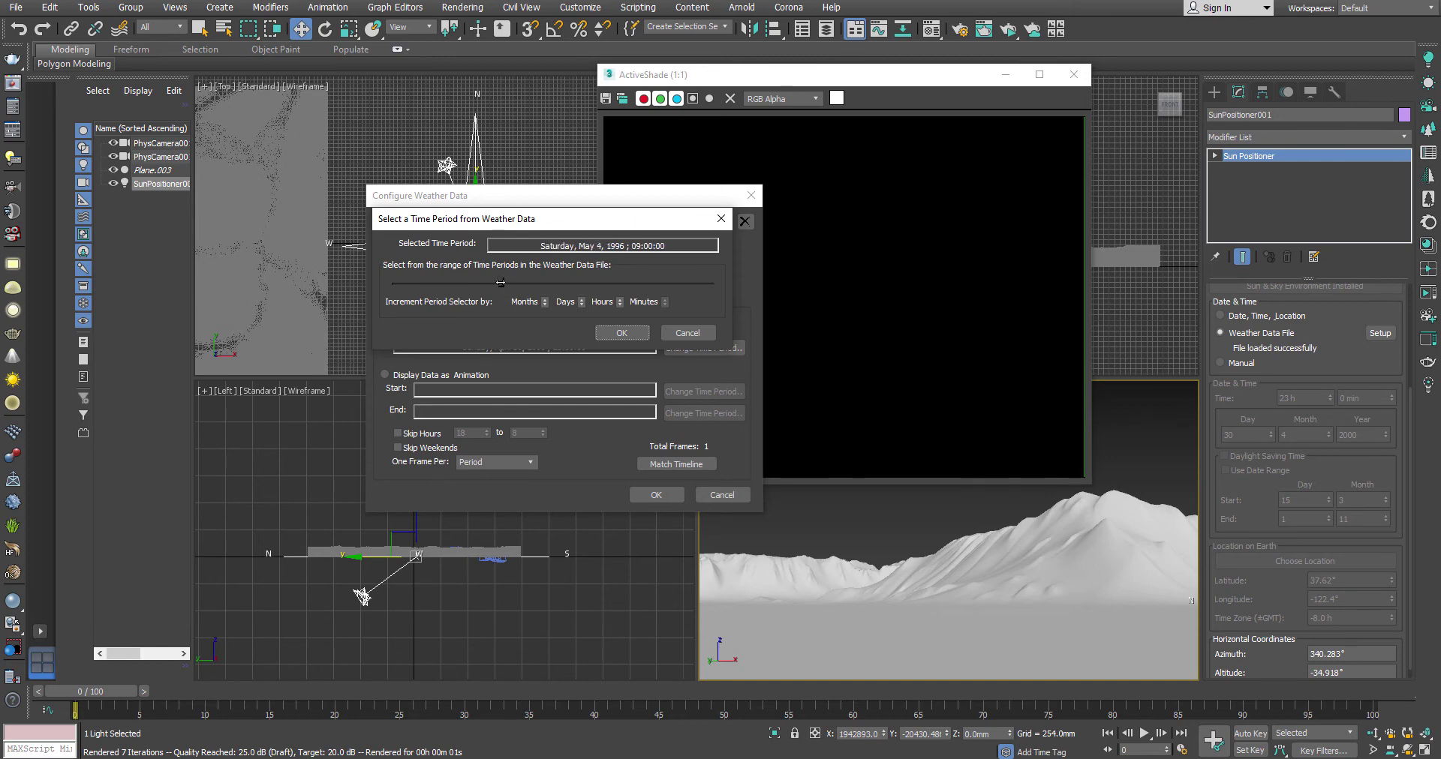
pyautogui.click(621, 334)
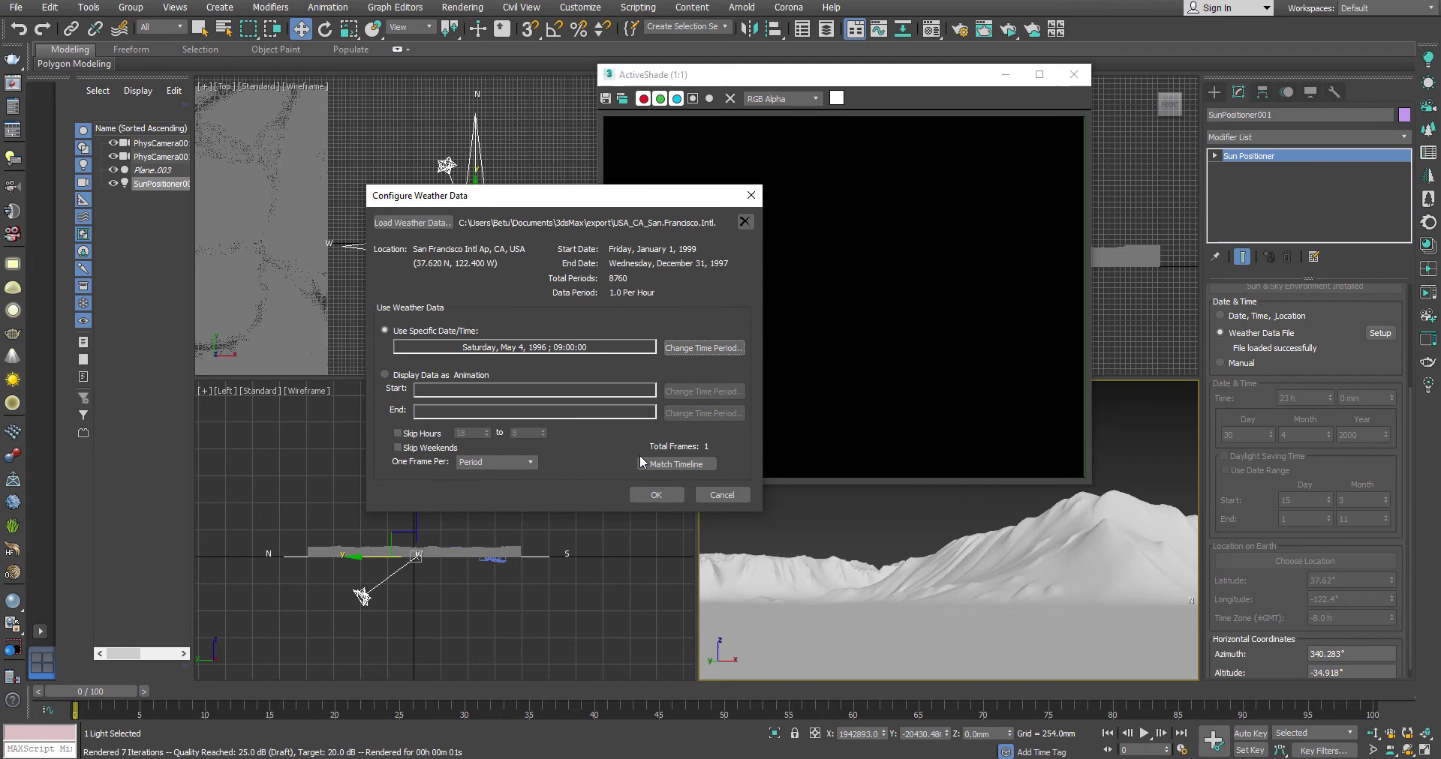
pyautogui.click(655, 494)
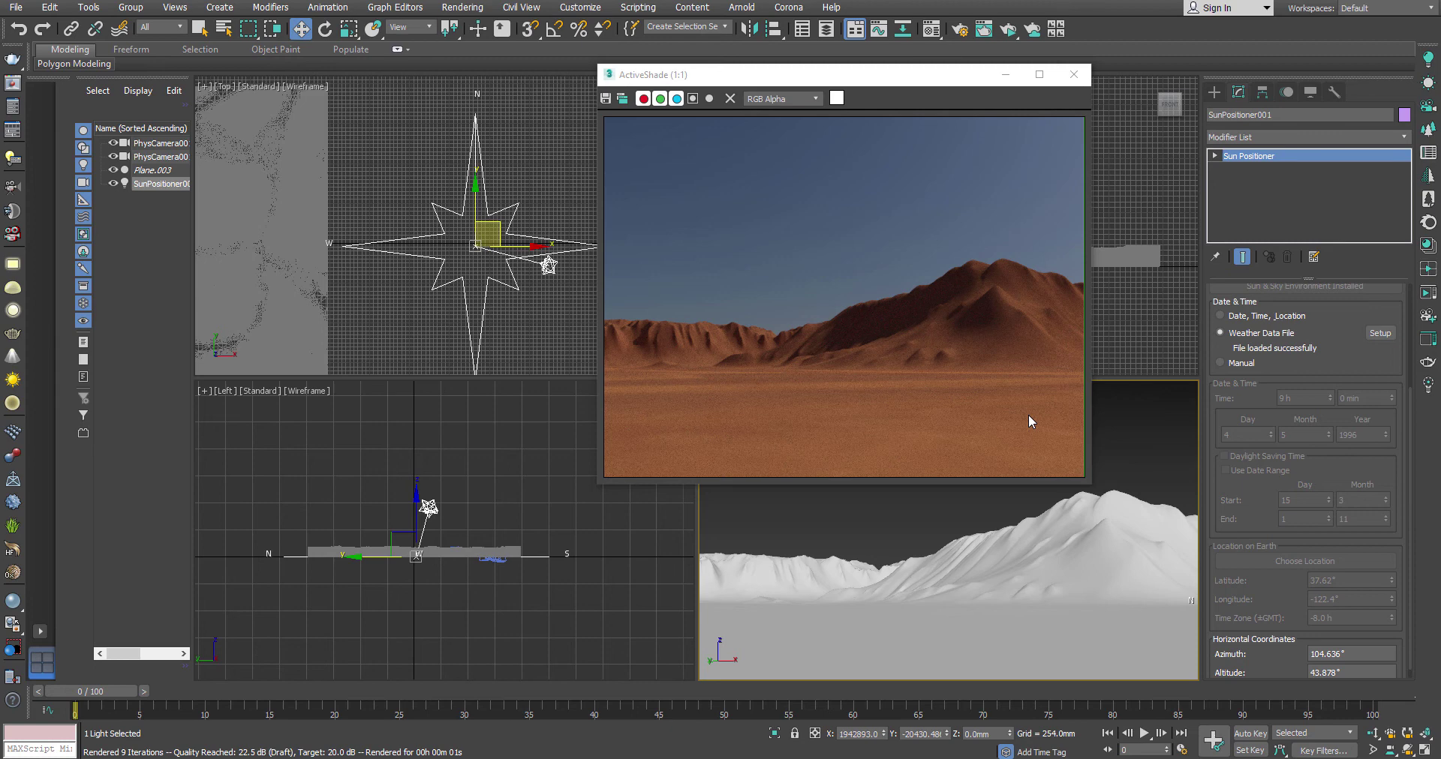
# Move the ActiveShade window aside and place Environment and Effects to its right.
pyautogui.moveTo(983, 75); pyautogui.dragTo(704, 199)
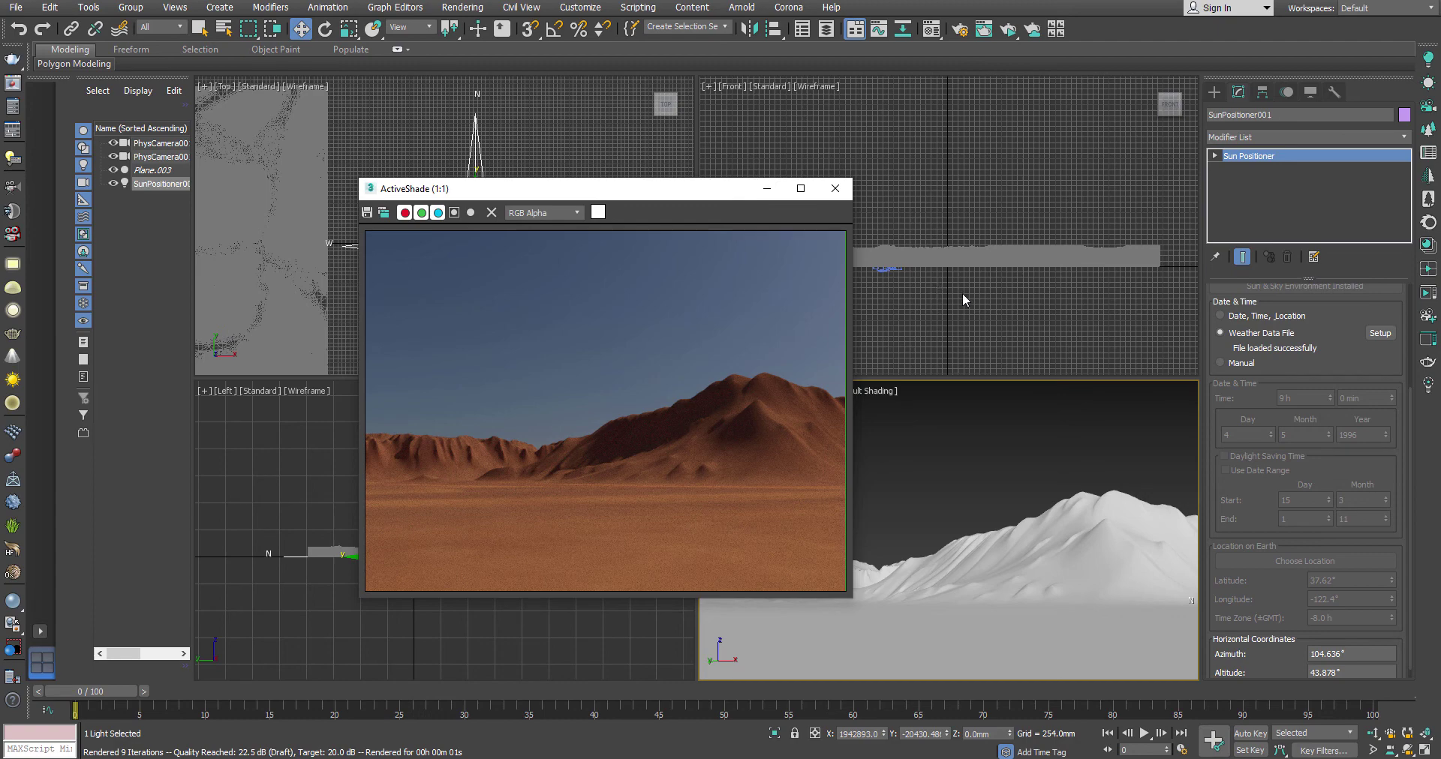
pyautogui.rightClick(971, 451)
pyautogui.press('Escape')
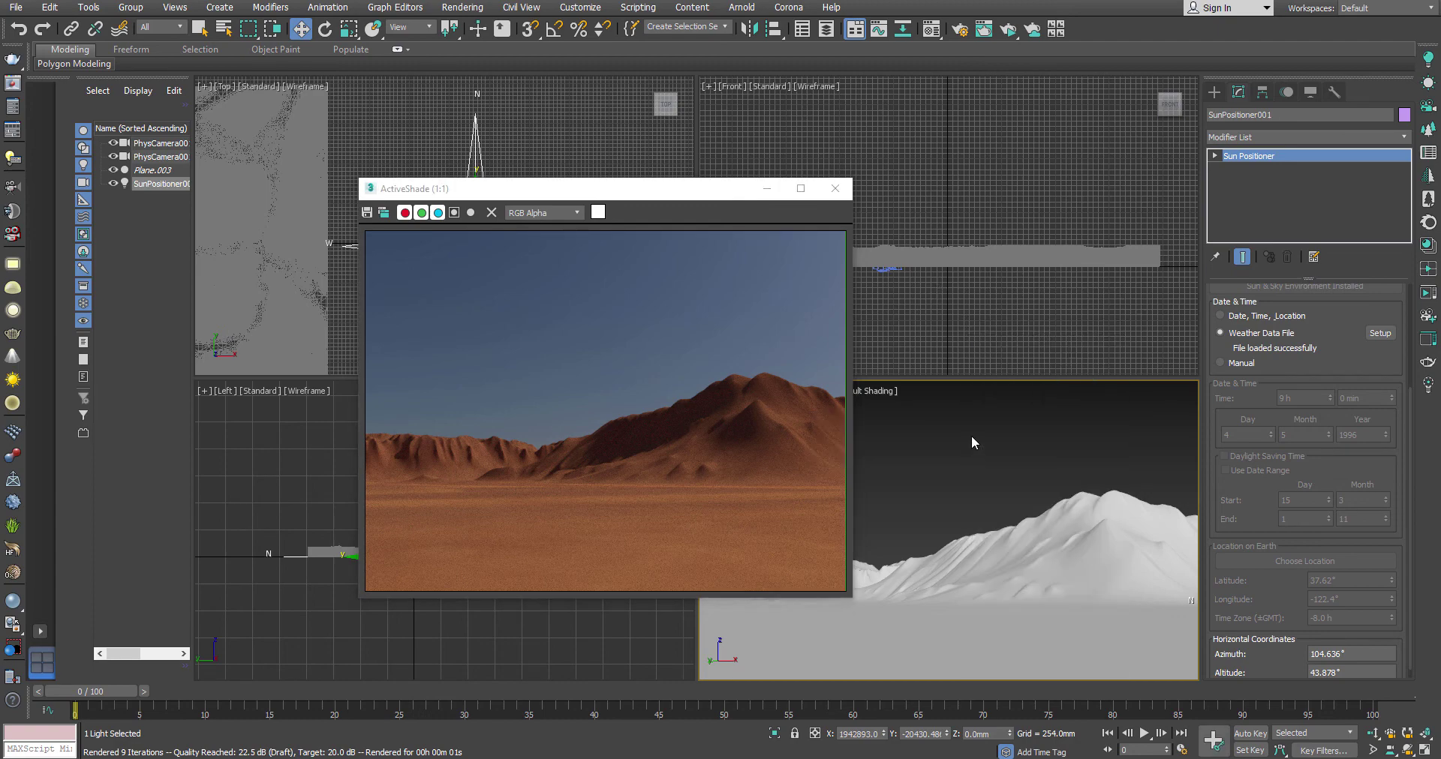
pyautogui.press('8')
pyautogui.moveTo(528, 195); pyautogui.dragTo(995, 171)
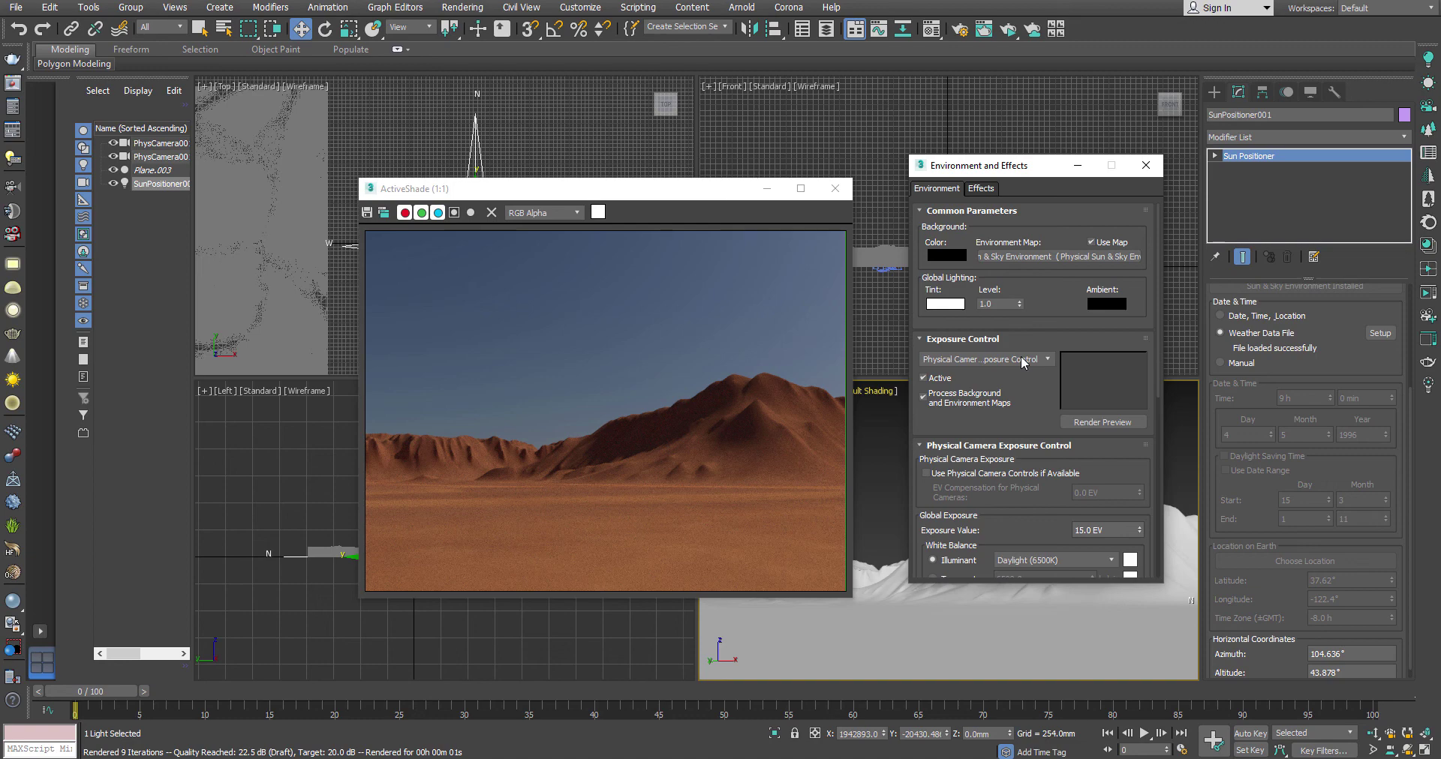
# Switch exposure control to none, reapply Physical Camera Exposure Control, and render a preview.
pyautogui.click(1022, 362)
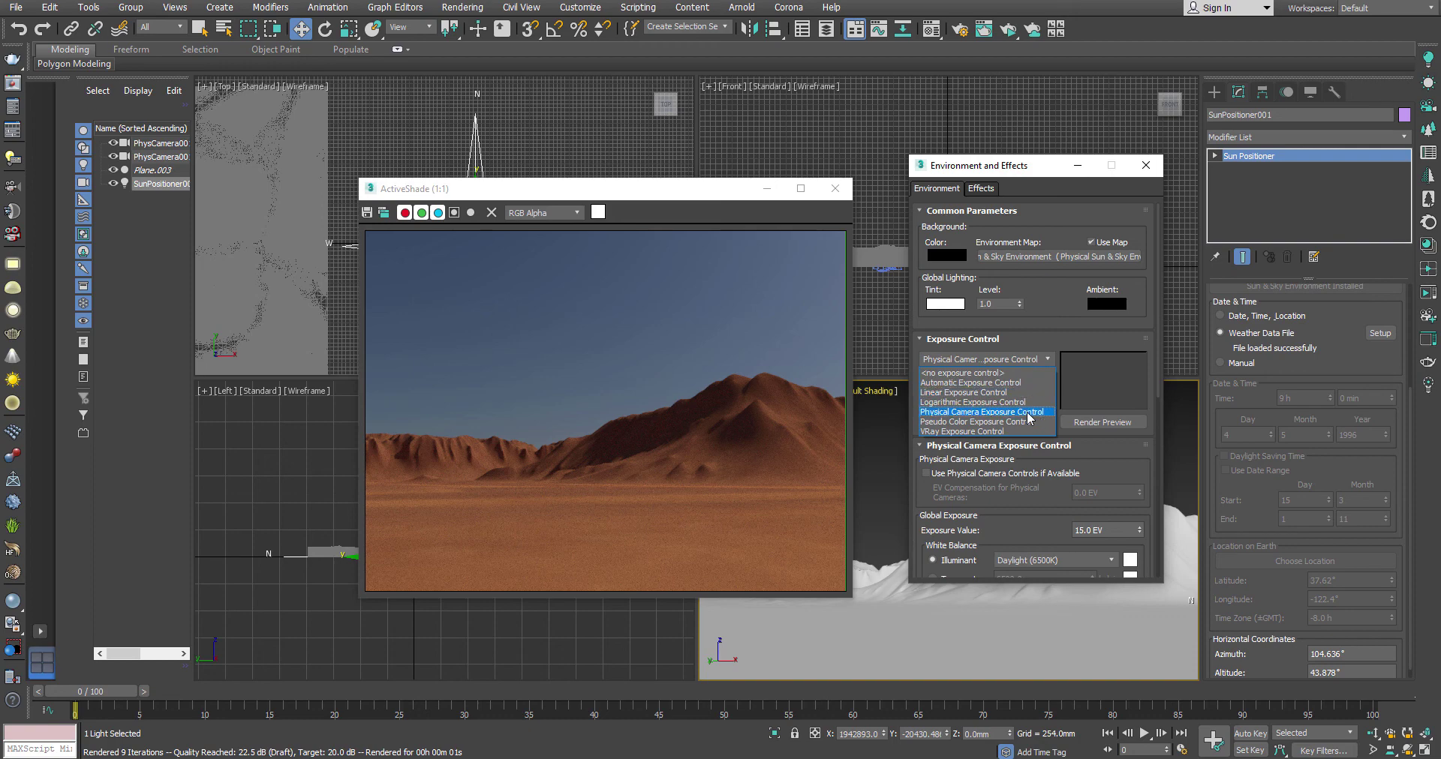
pyautogui.click(983, 373)
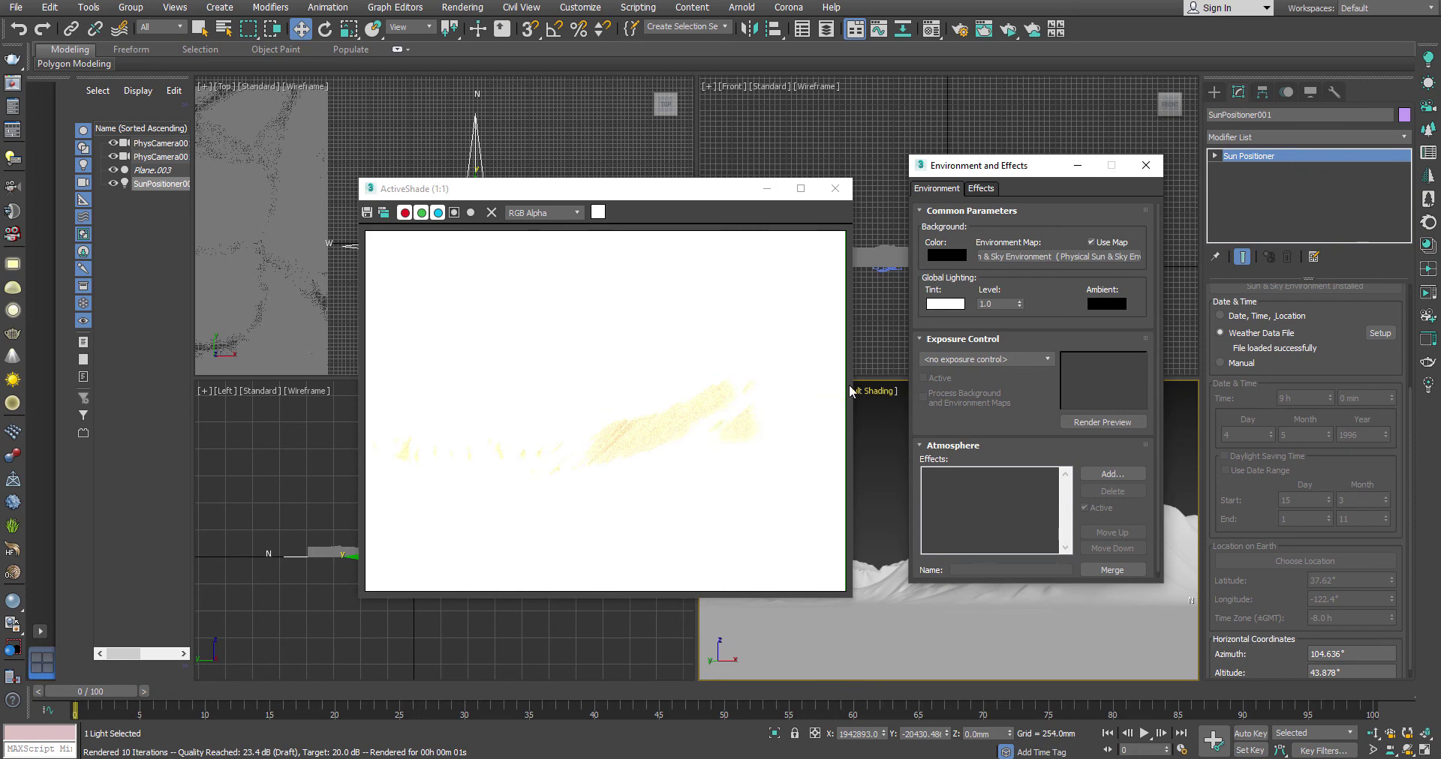
pyautogui.click(975, 362)
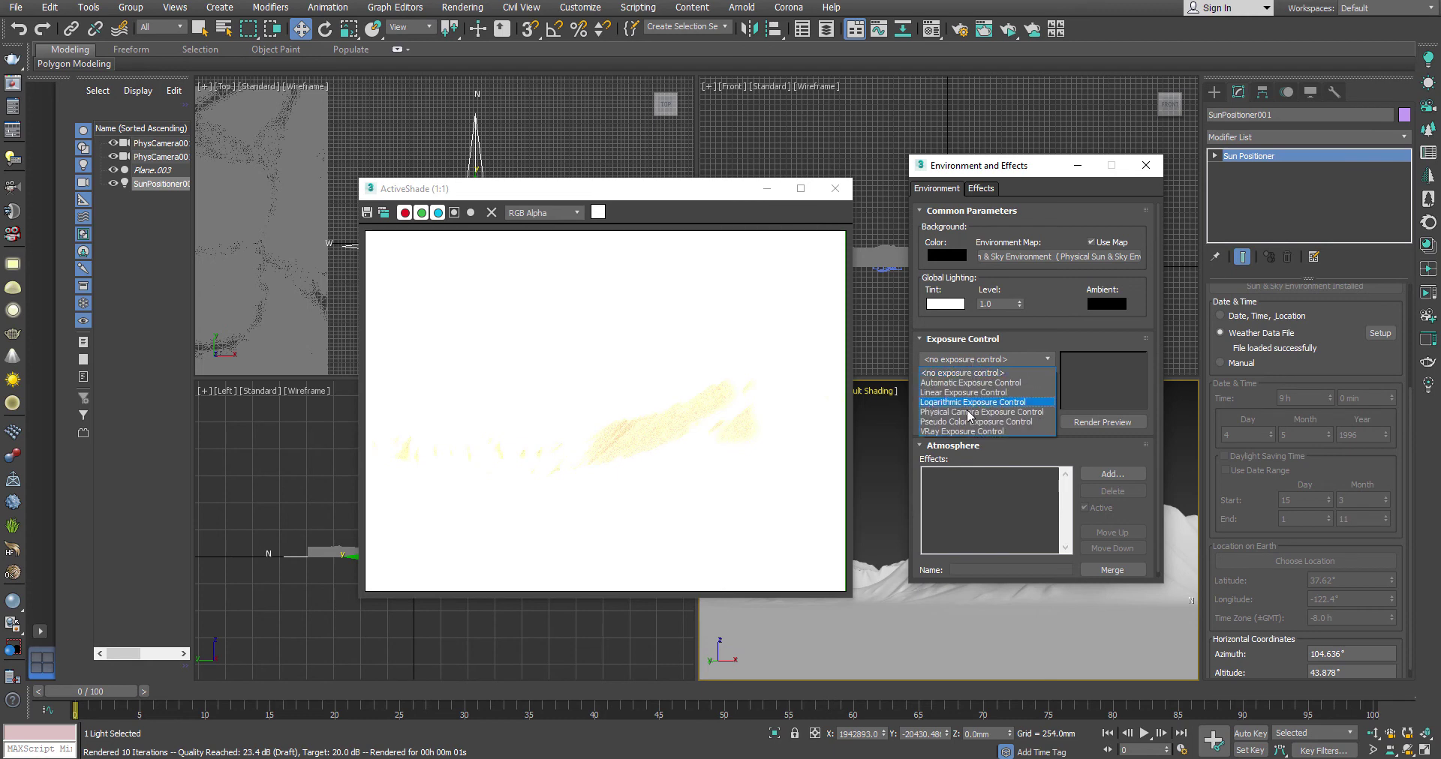
pyautogui.click(971, 413)
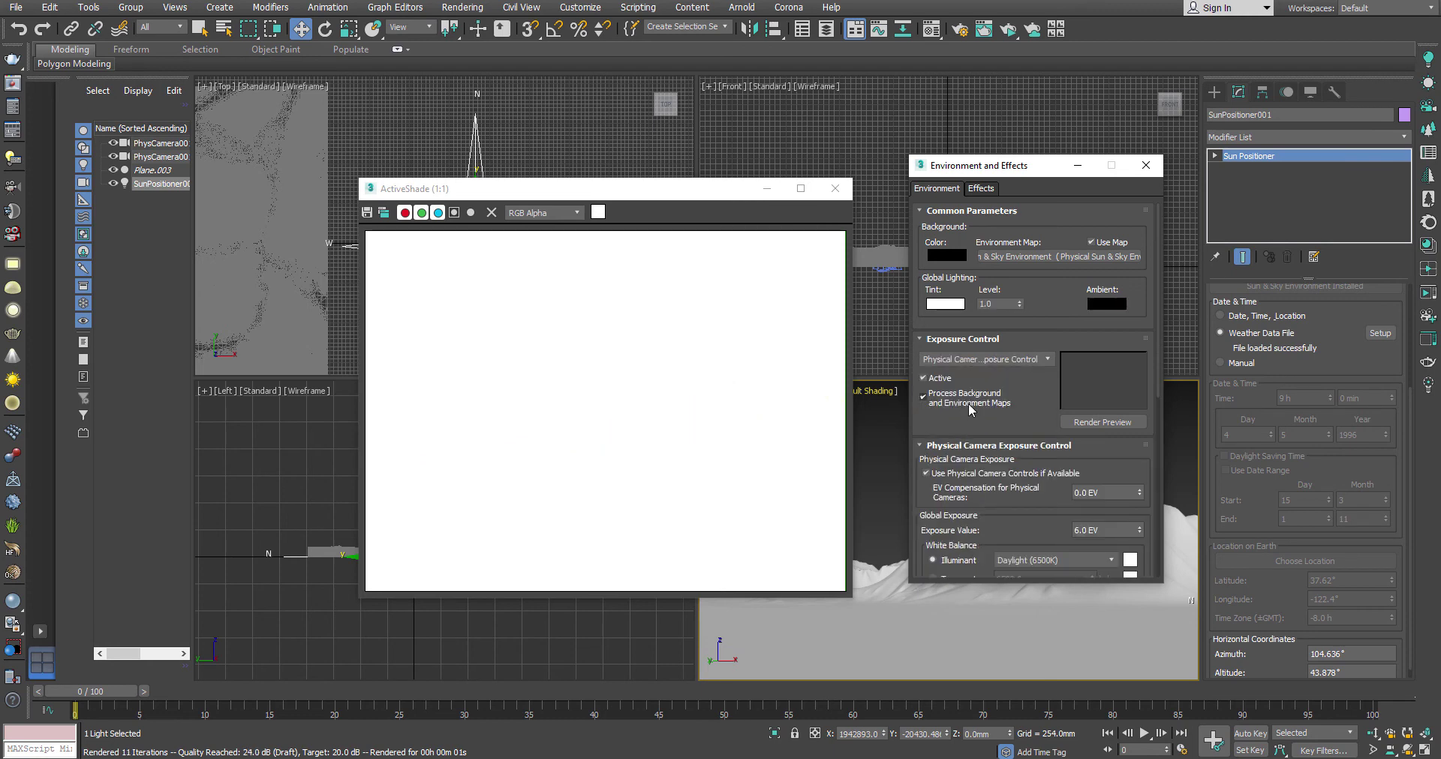
pyautogui.click(1123, 427)
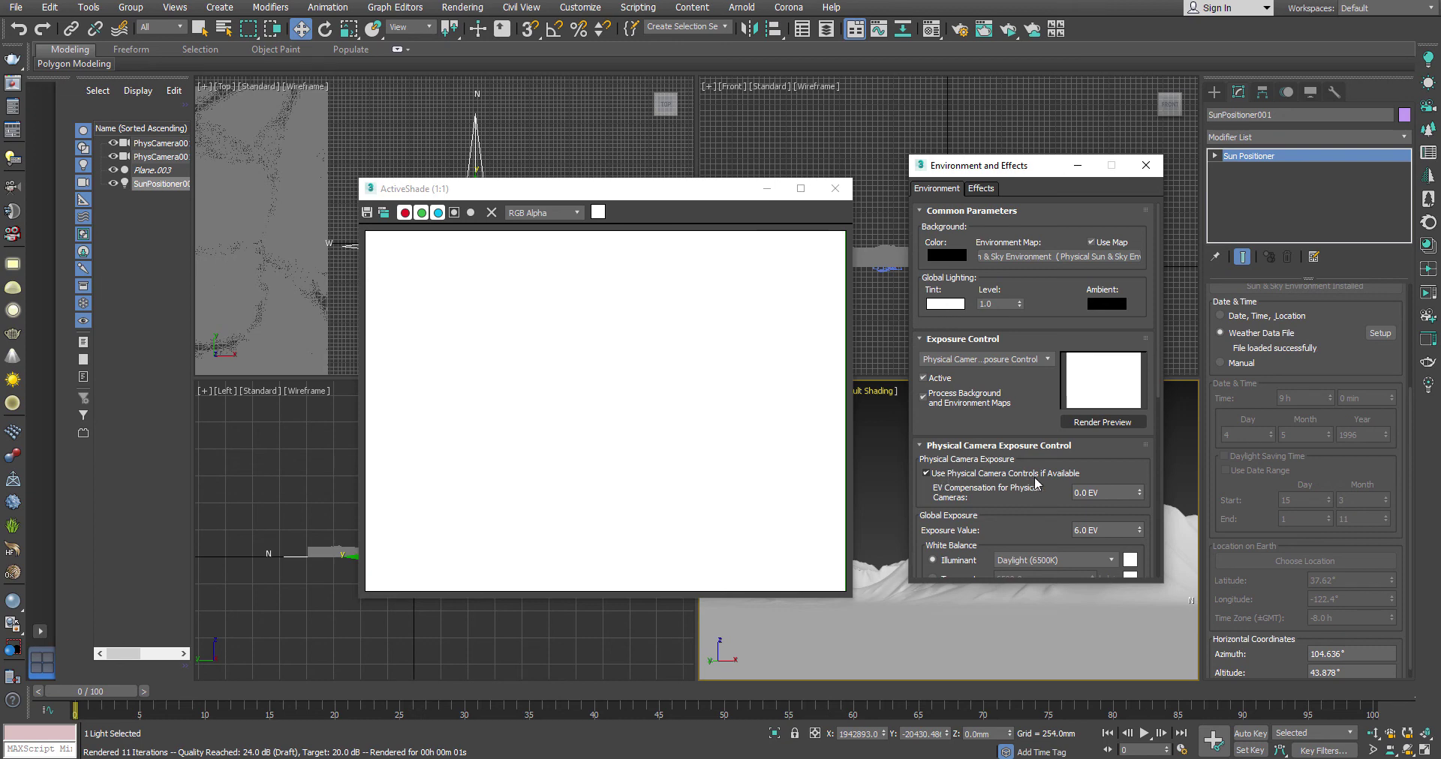
# Disable Use Physical Camera Controls and step Exposure Value through 10, 13, 14 to 15 EV.
pyautogui.click(986, 474)
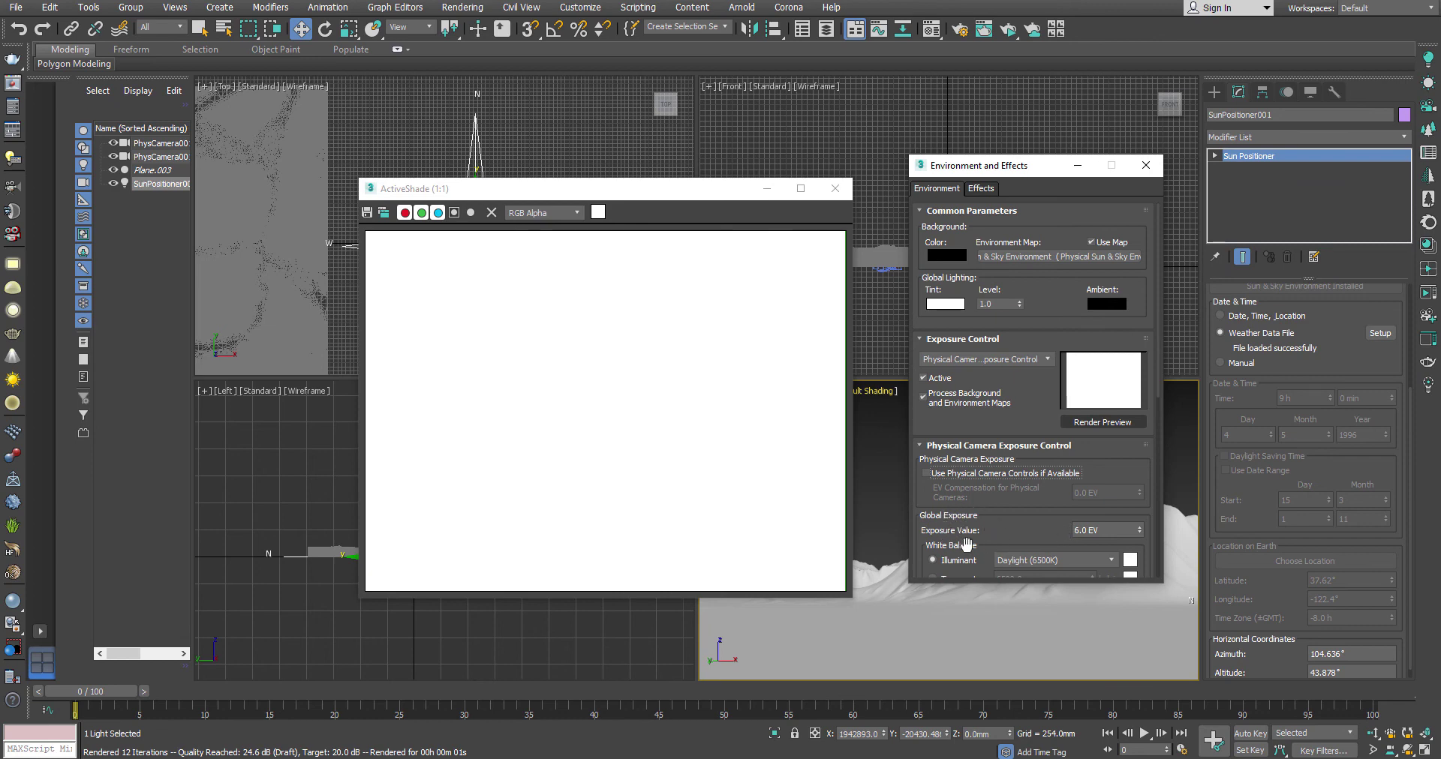
pyautogui.click(1099, 530)
pyautogui.write('10')
pyautogui.press('Return')
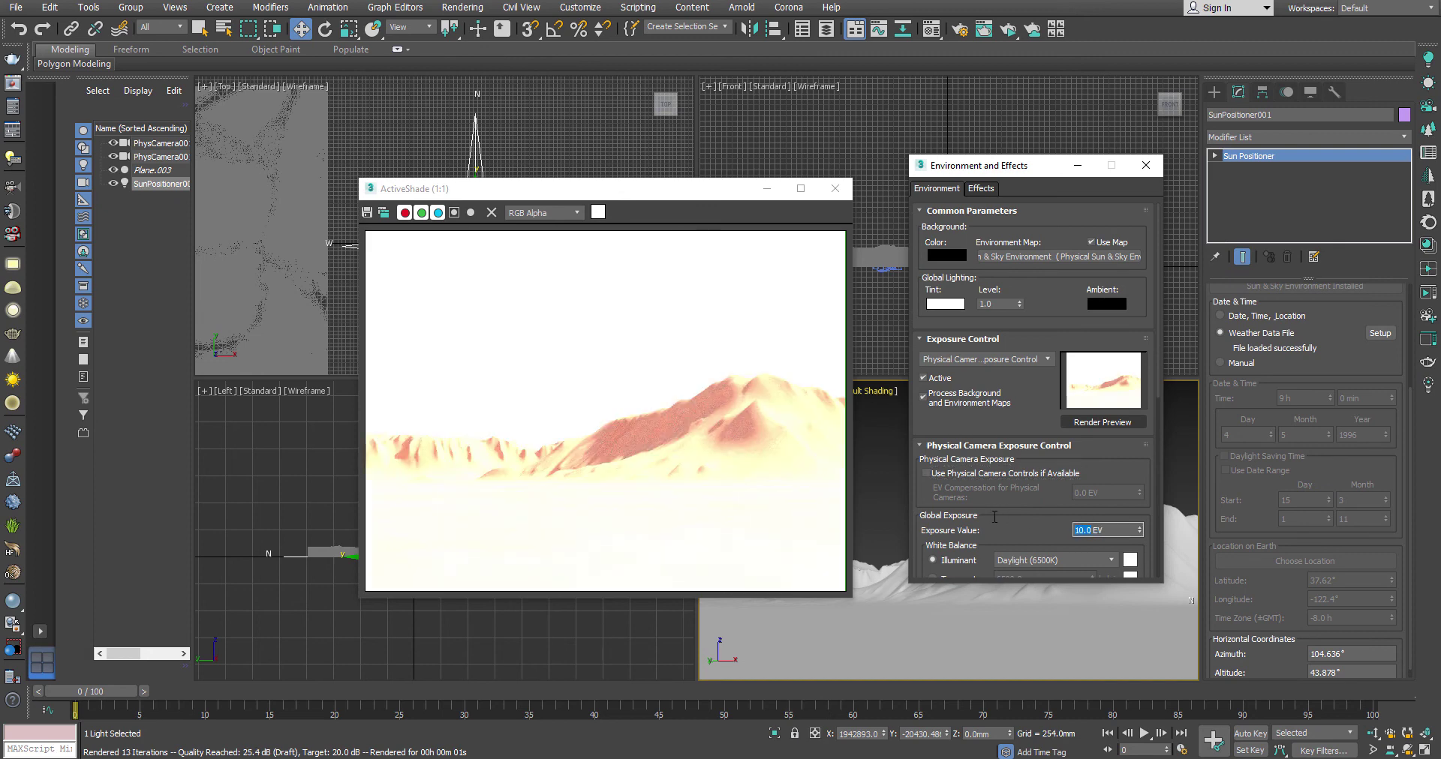
pyautogui.write('13')
pyautogui.press('Return')
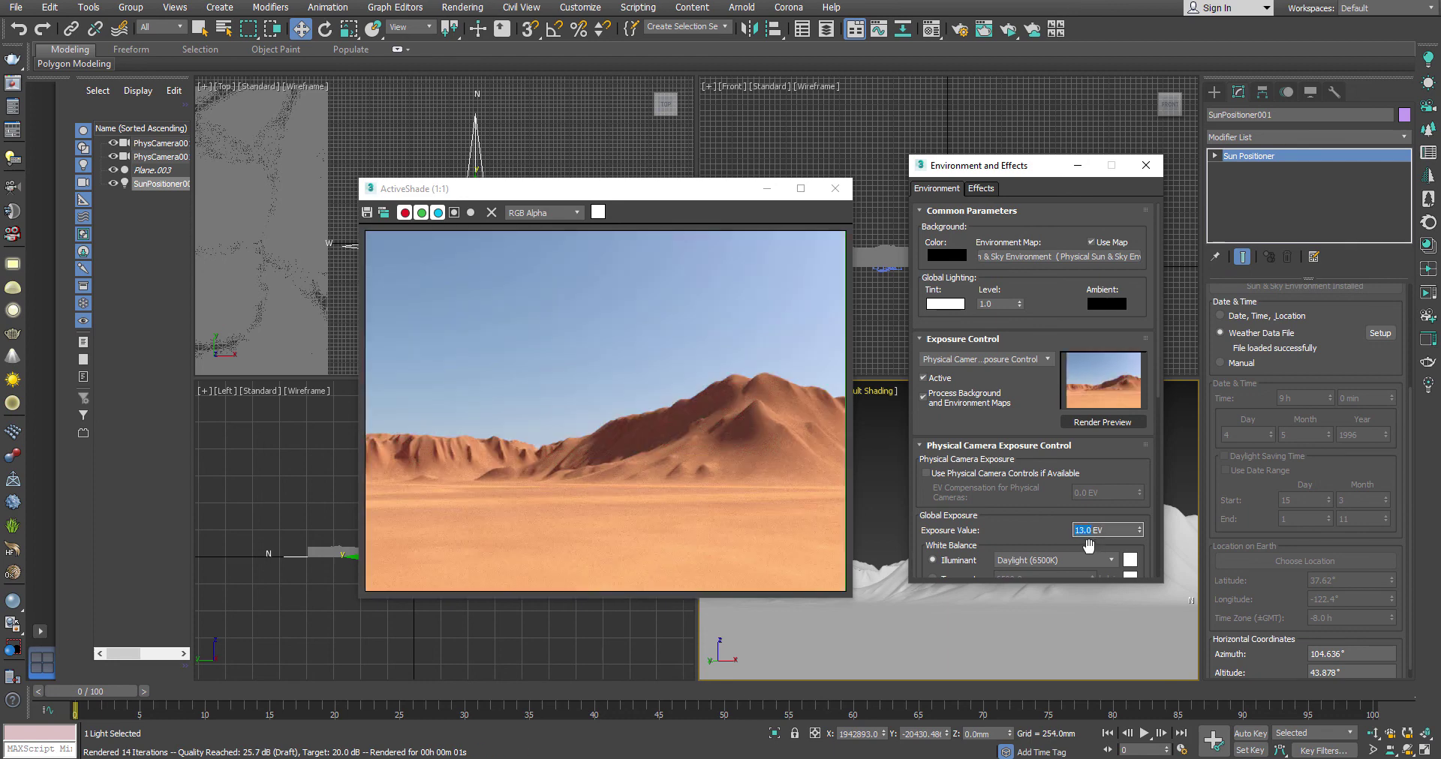
pyautogui.write('14')
pyautogui.press('Return')
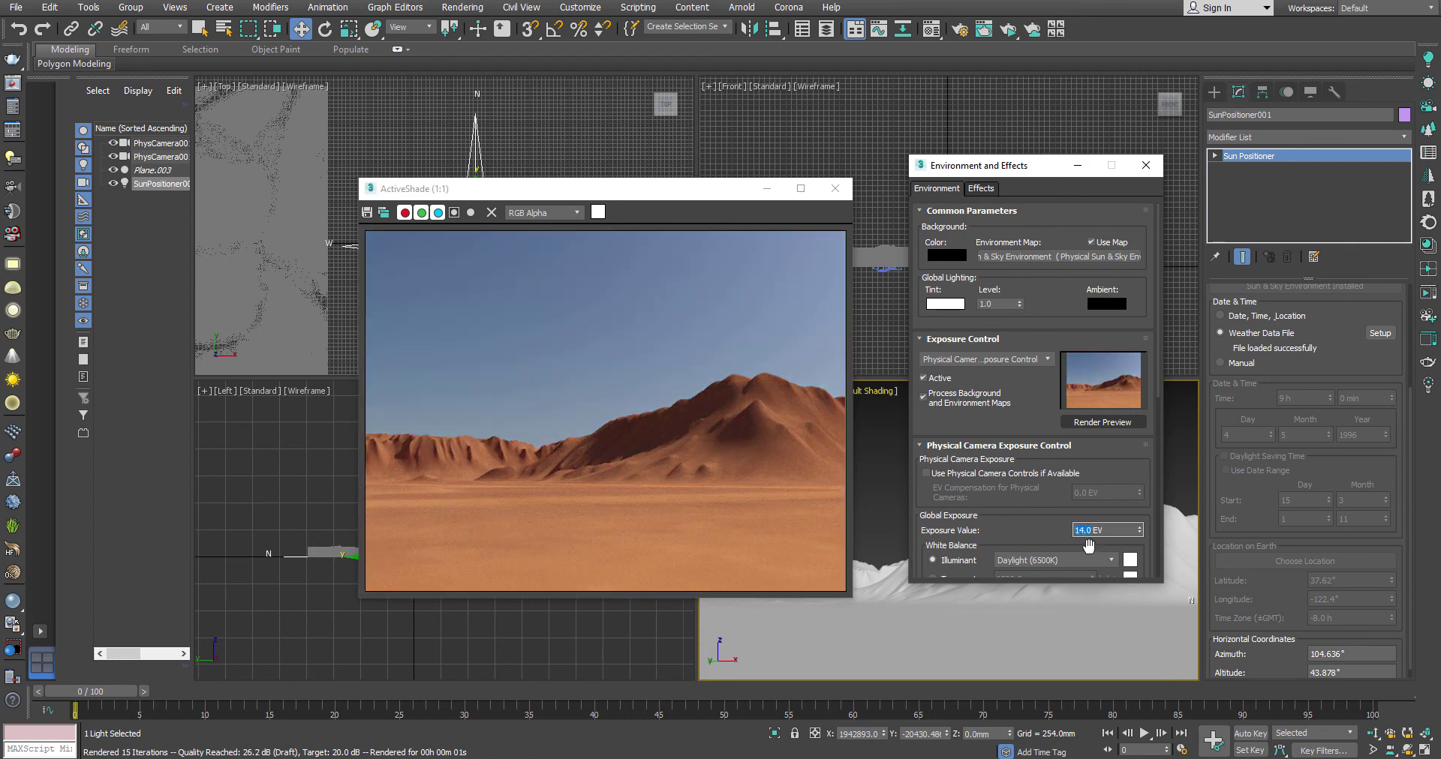
pyautogui.write('15')
pyautogui.press('Return')
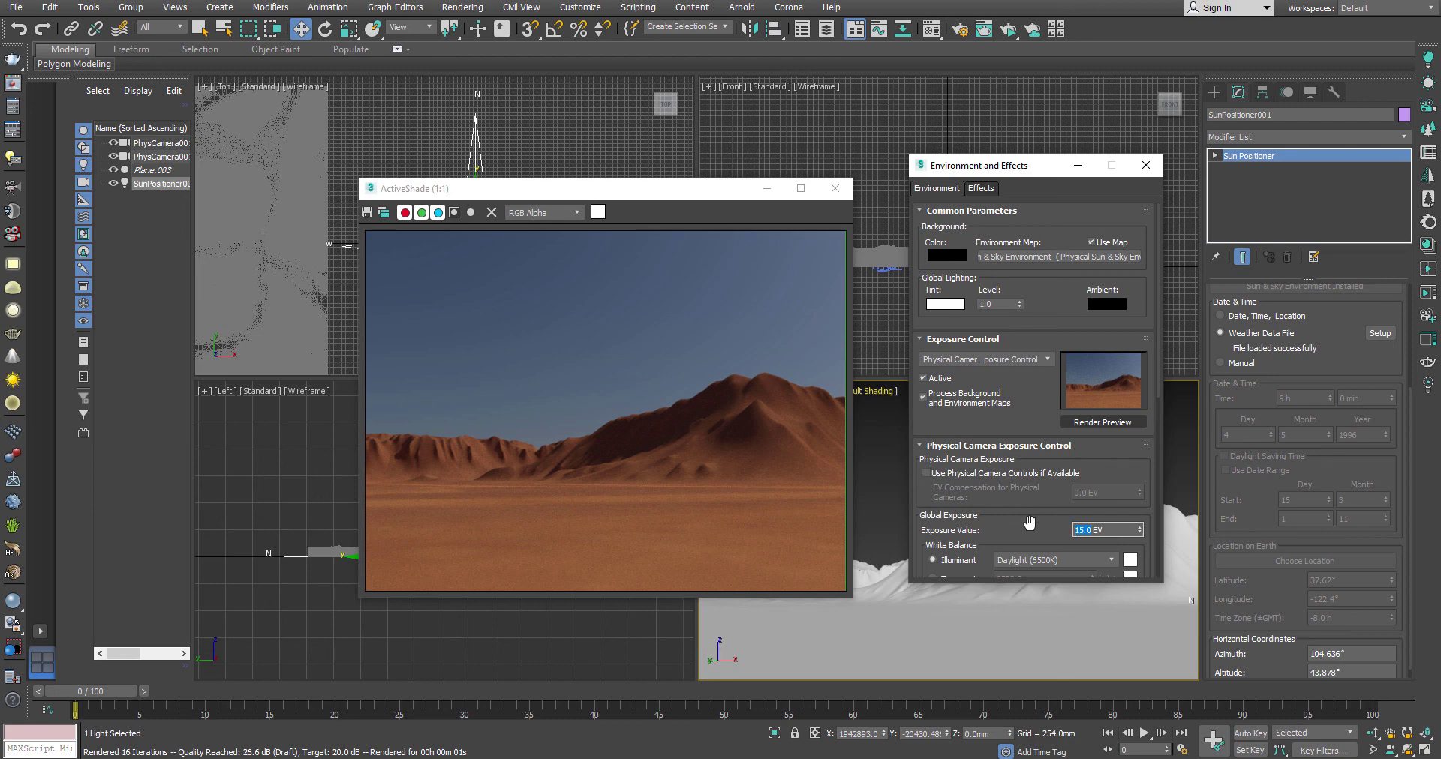
# Enter 100 then 13 as the Exposure Value, leaving it at 13.0 EV.
pyautogui.scroll(-2, 1080, 473)
pyautogui.doubleClick(1089, 475)
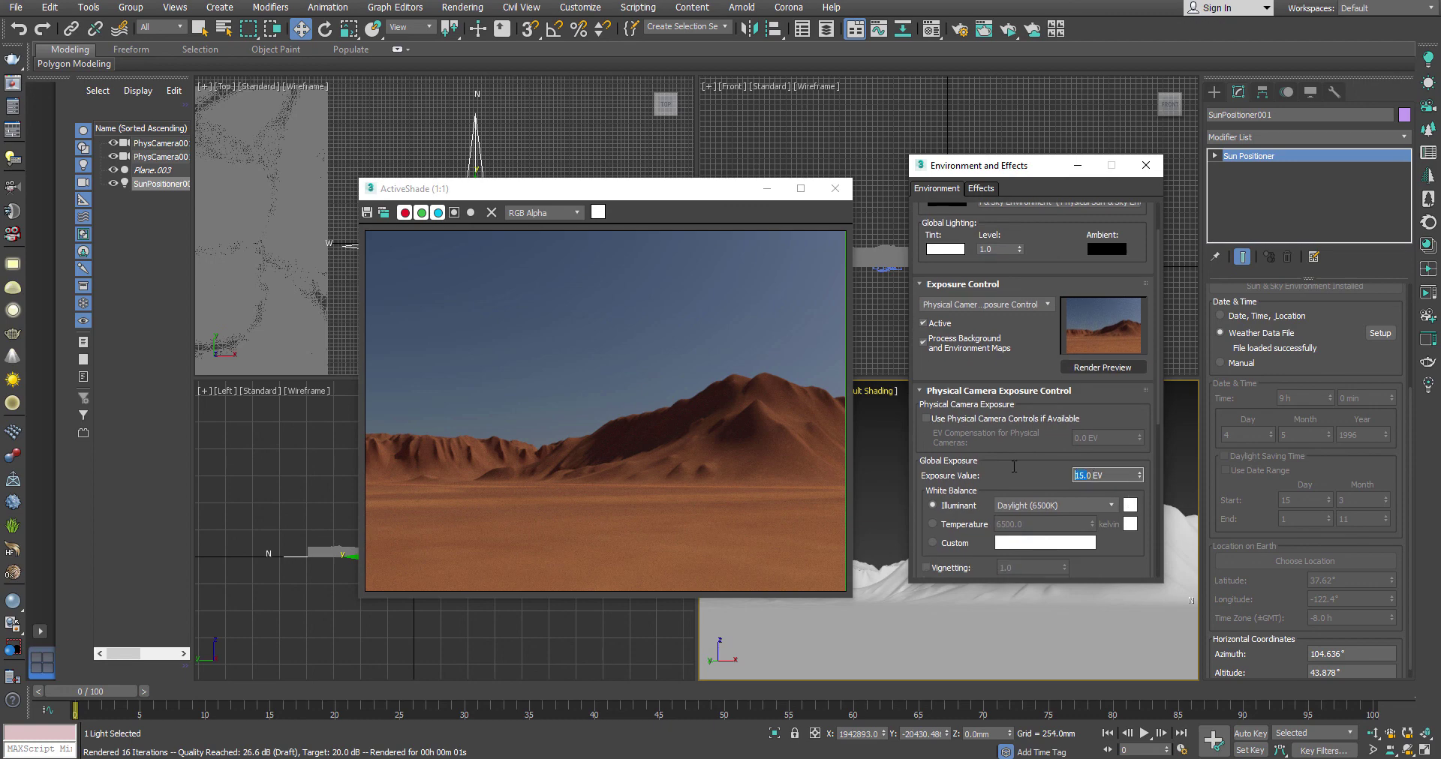
pyautogui.write('100')
pyautogui.press('Return')
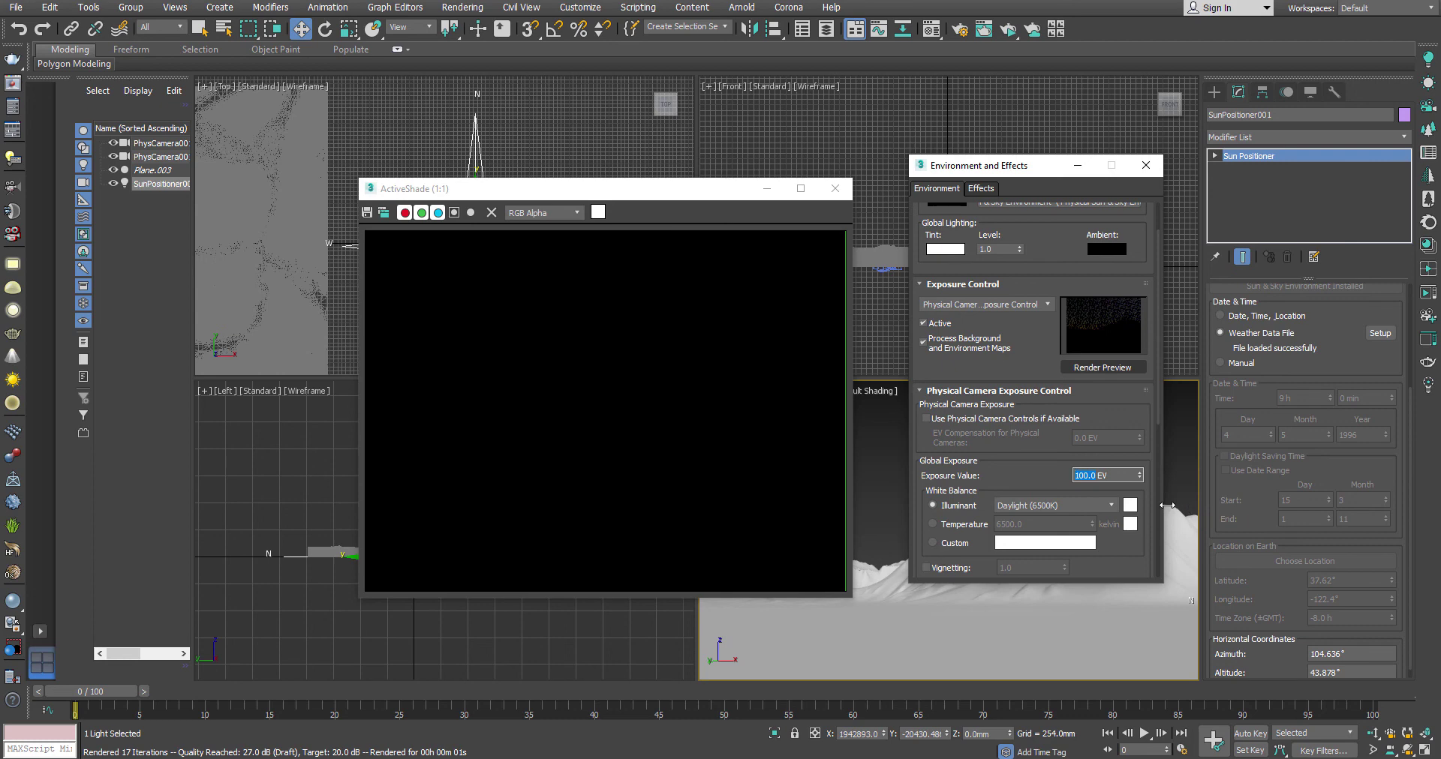
pyautogui.write('13')
pyautogui.press('Return')
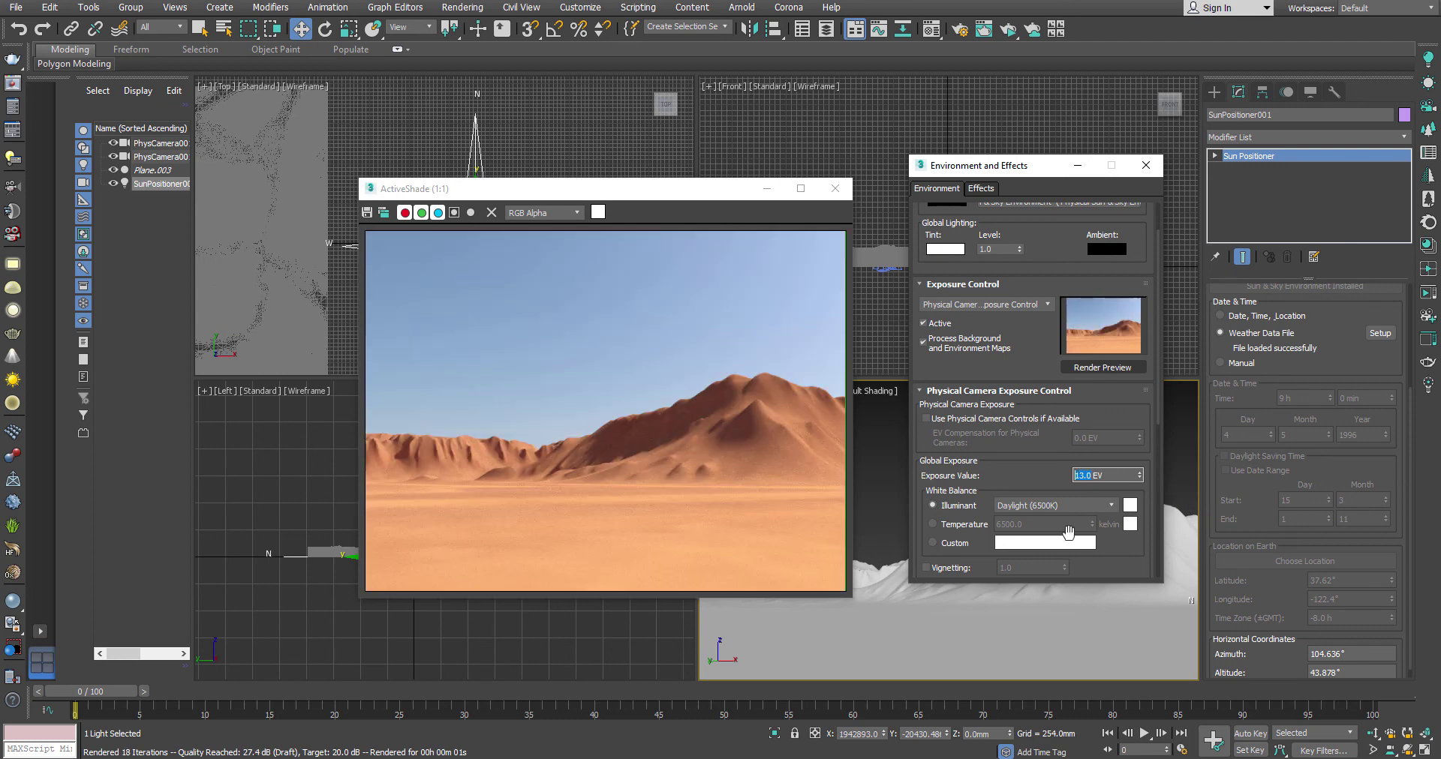